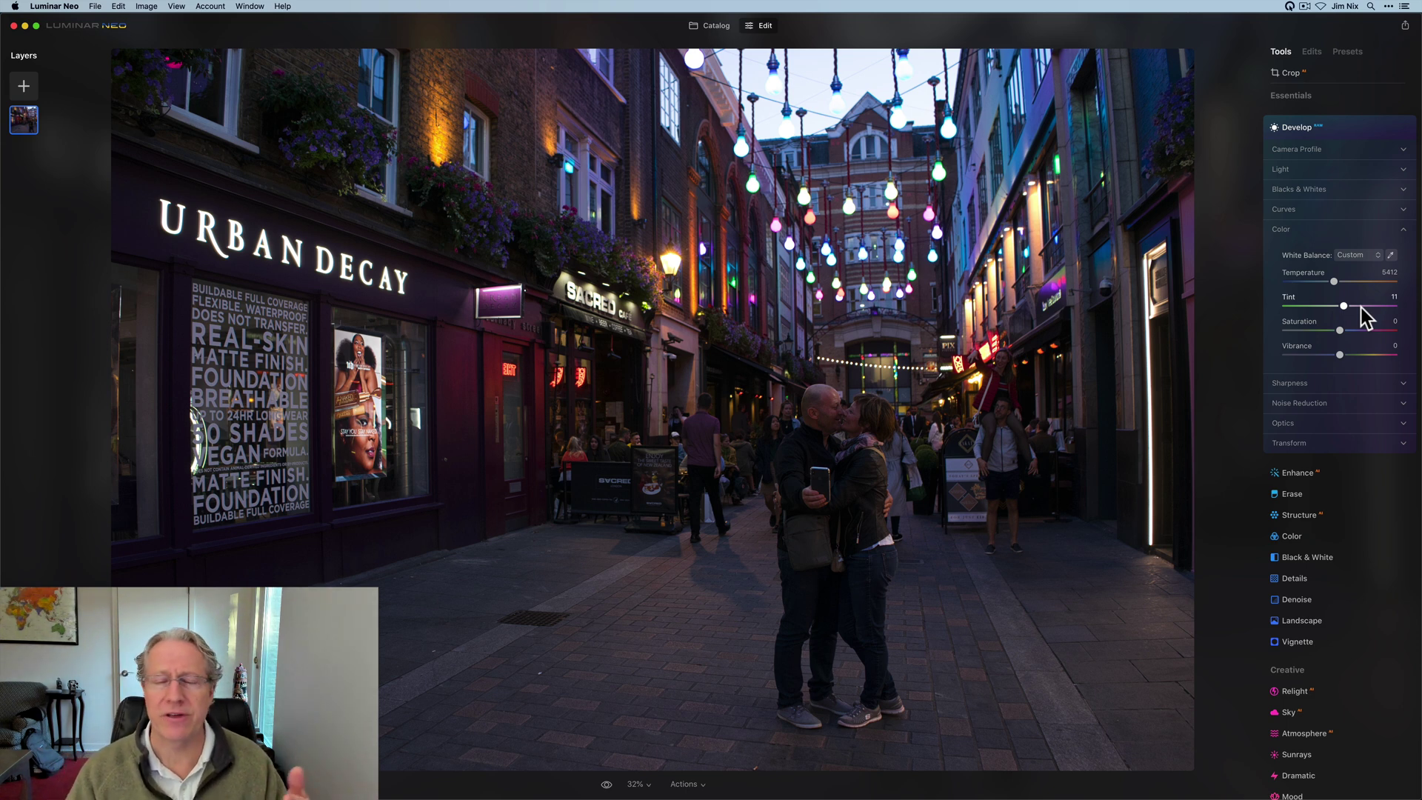
# - Preview the Daylight, Cloudy and Shade white balance presets on the street photo
pyautogui.click(1361, 264)
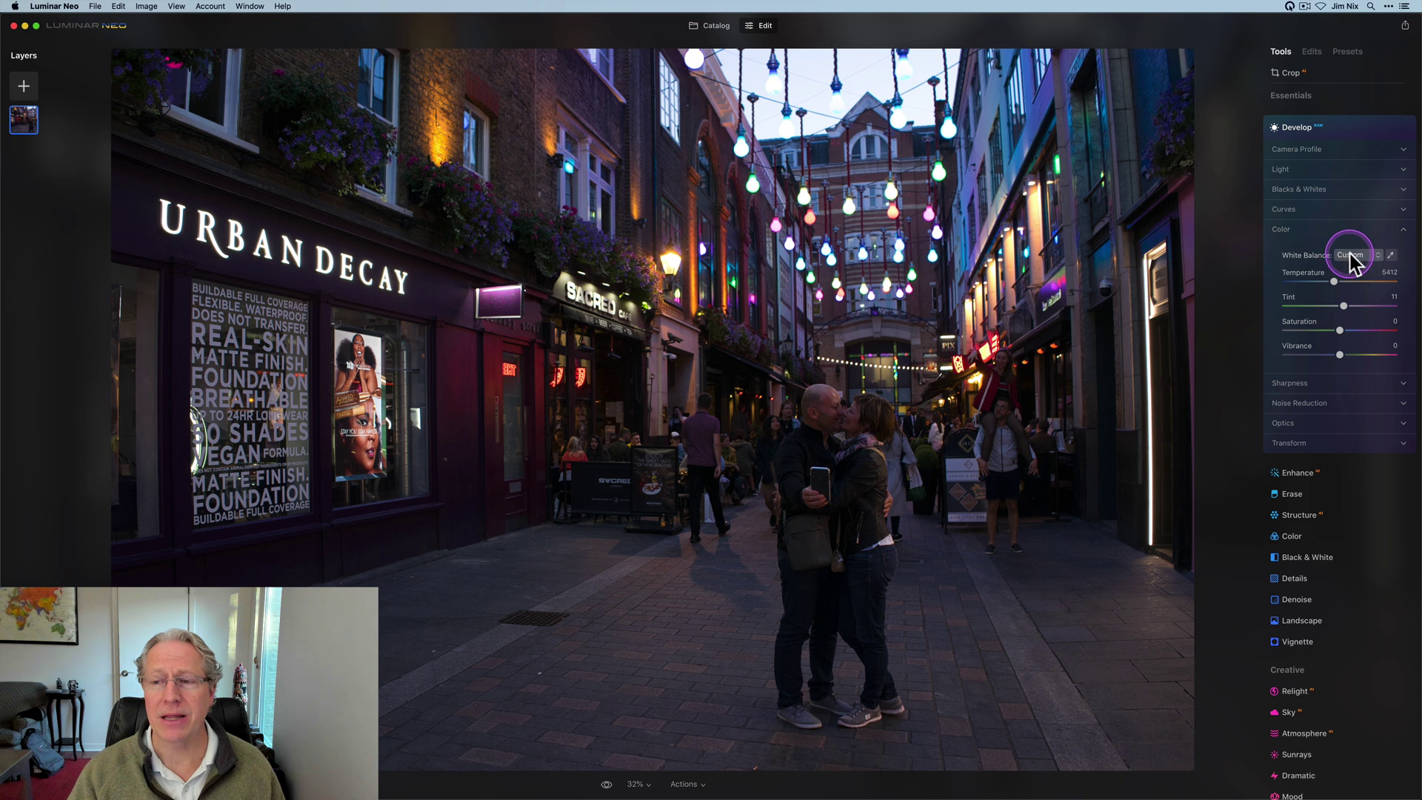
pyautogui.click(1349, 254)
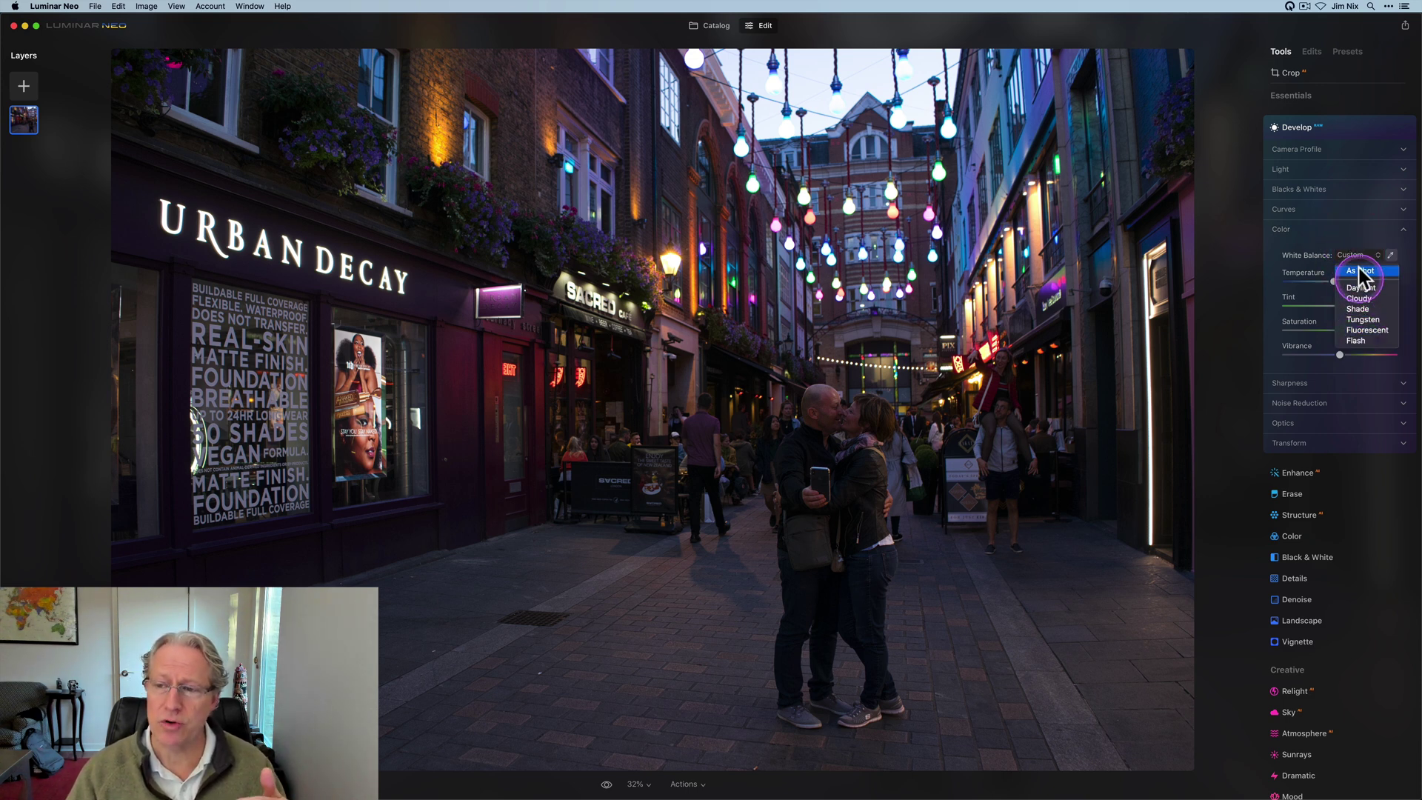
pyautogui.click(1349, 234)
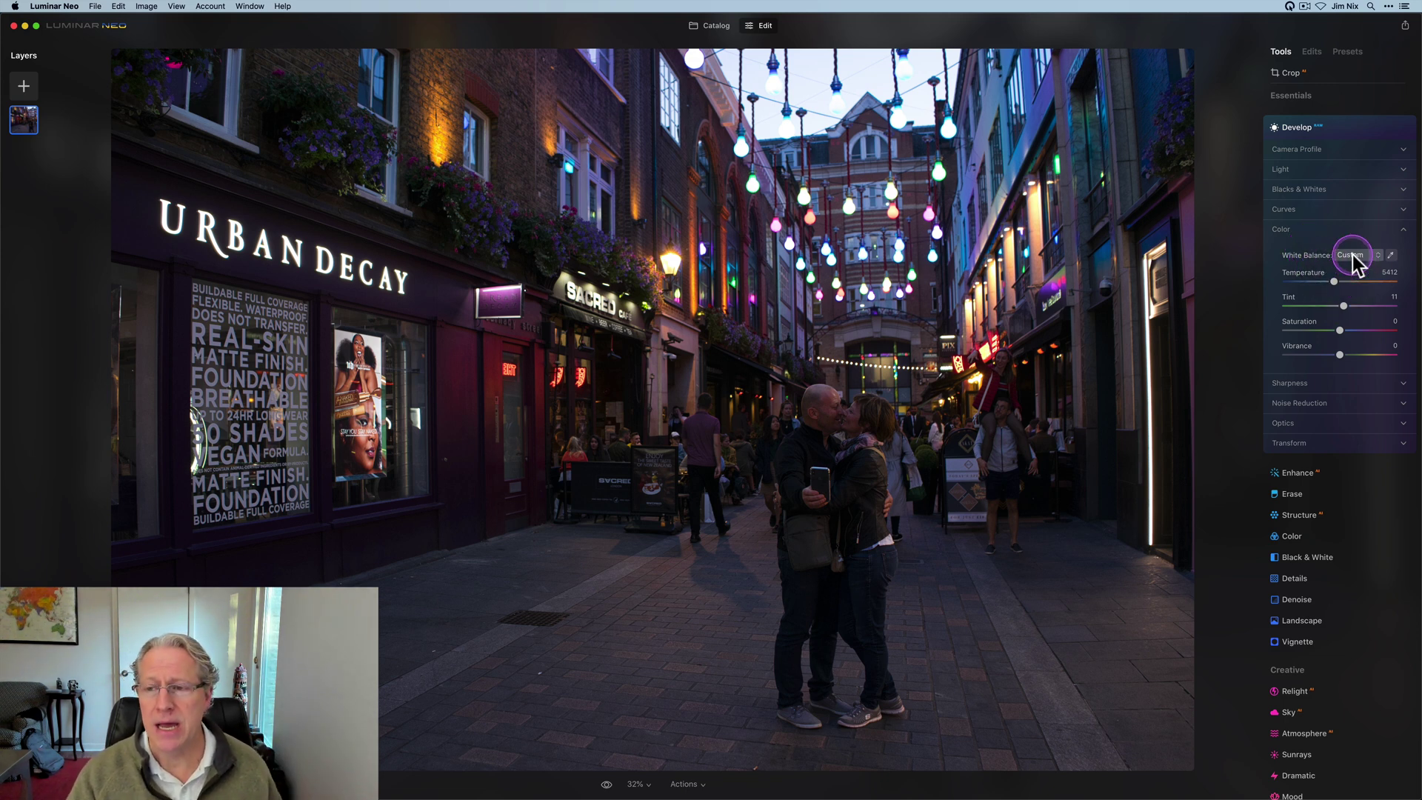
pyautogui.click(1352, 256)
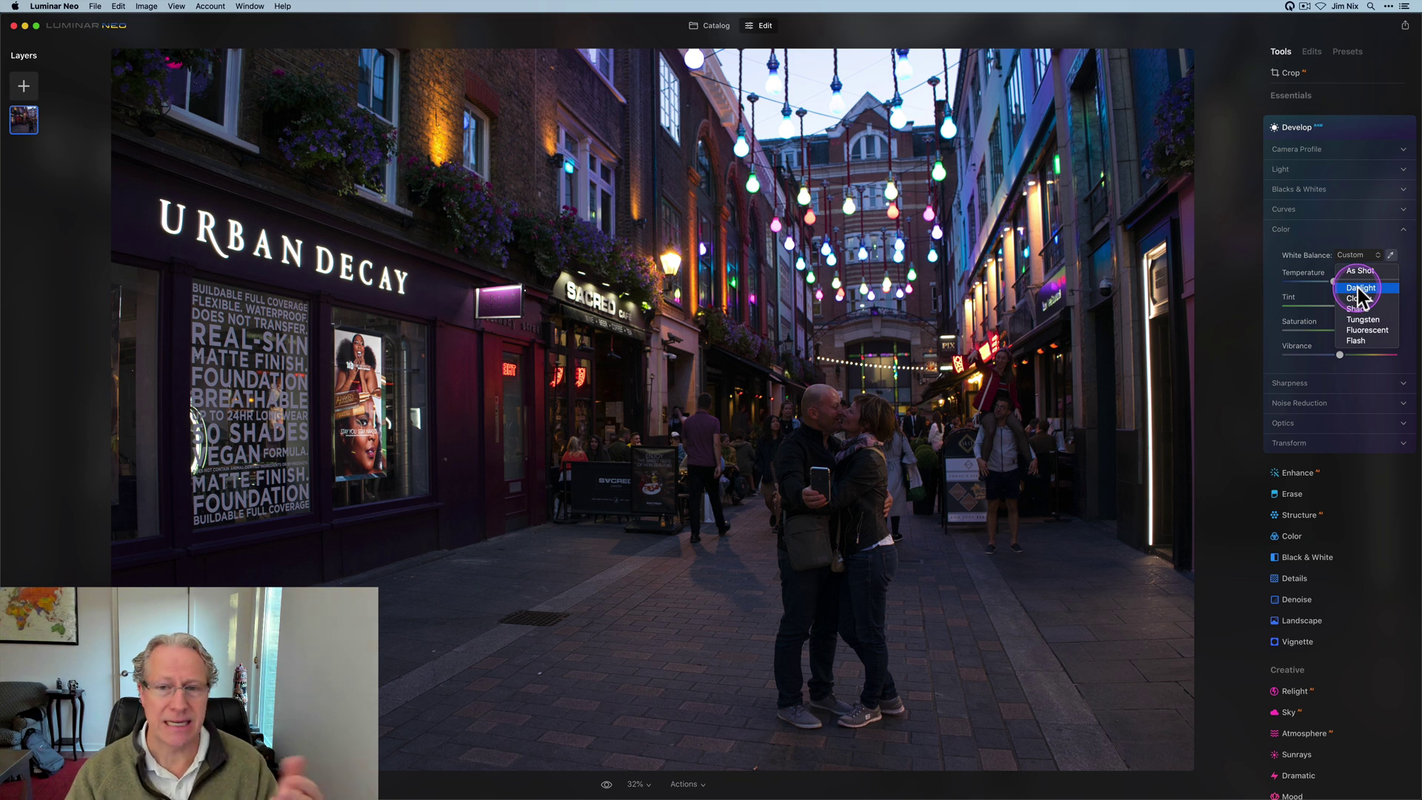
pyautogui.click(1360, 288)
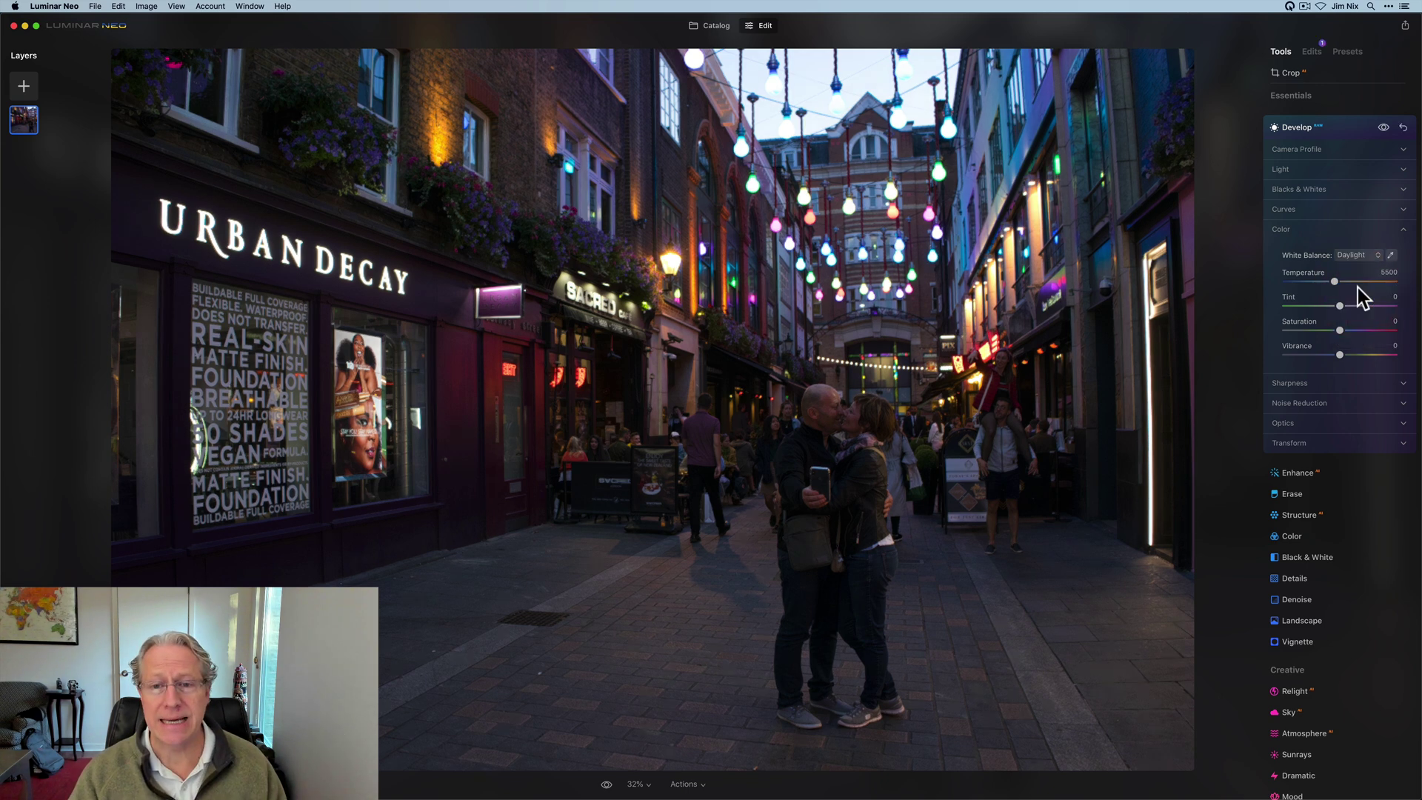
pyautogui.click(1358, 255)
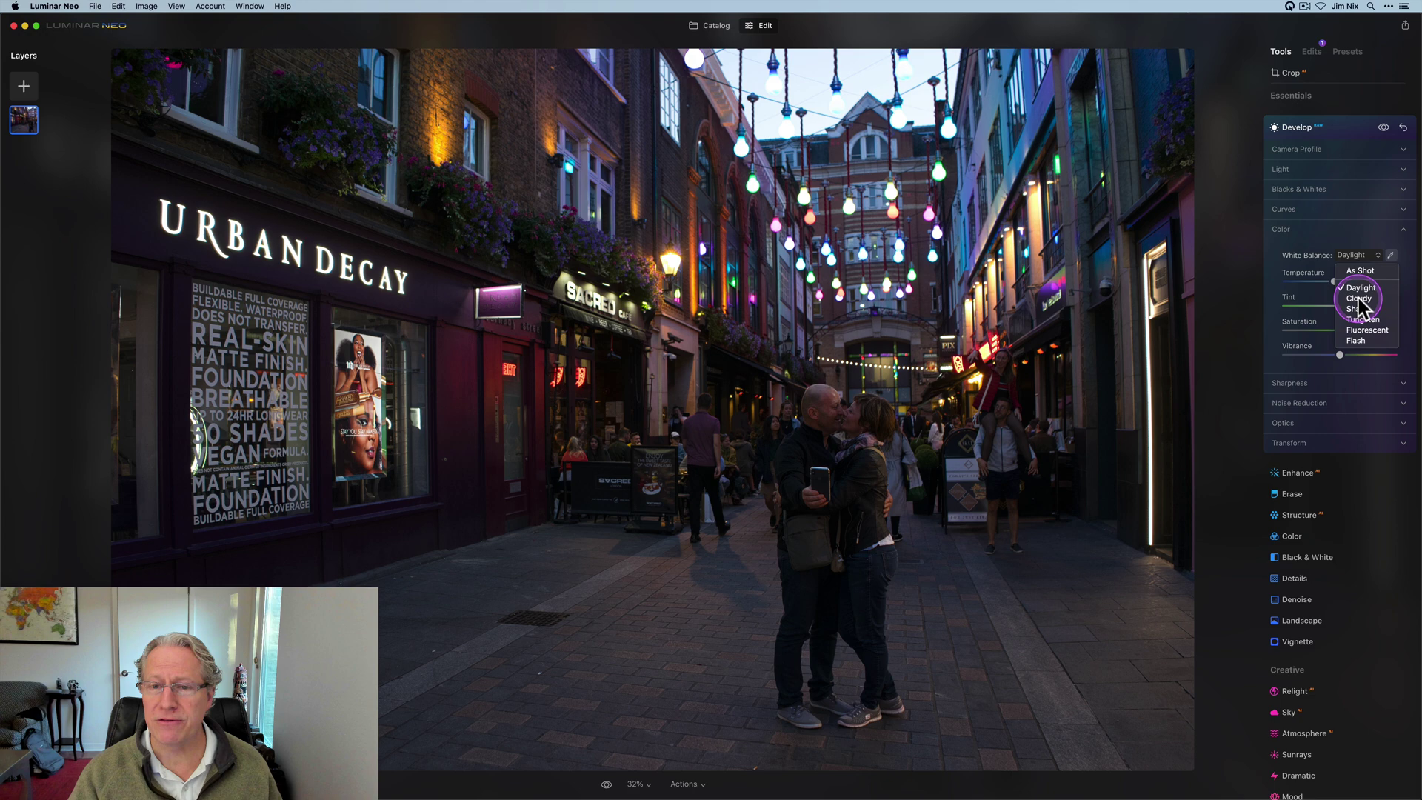
pyautogui.click(1361, 300)
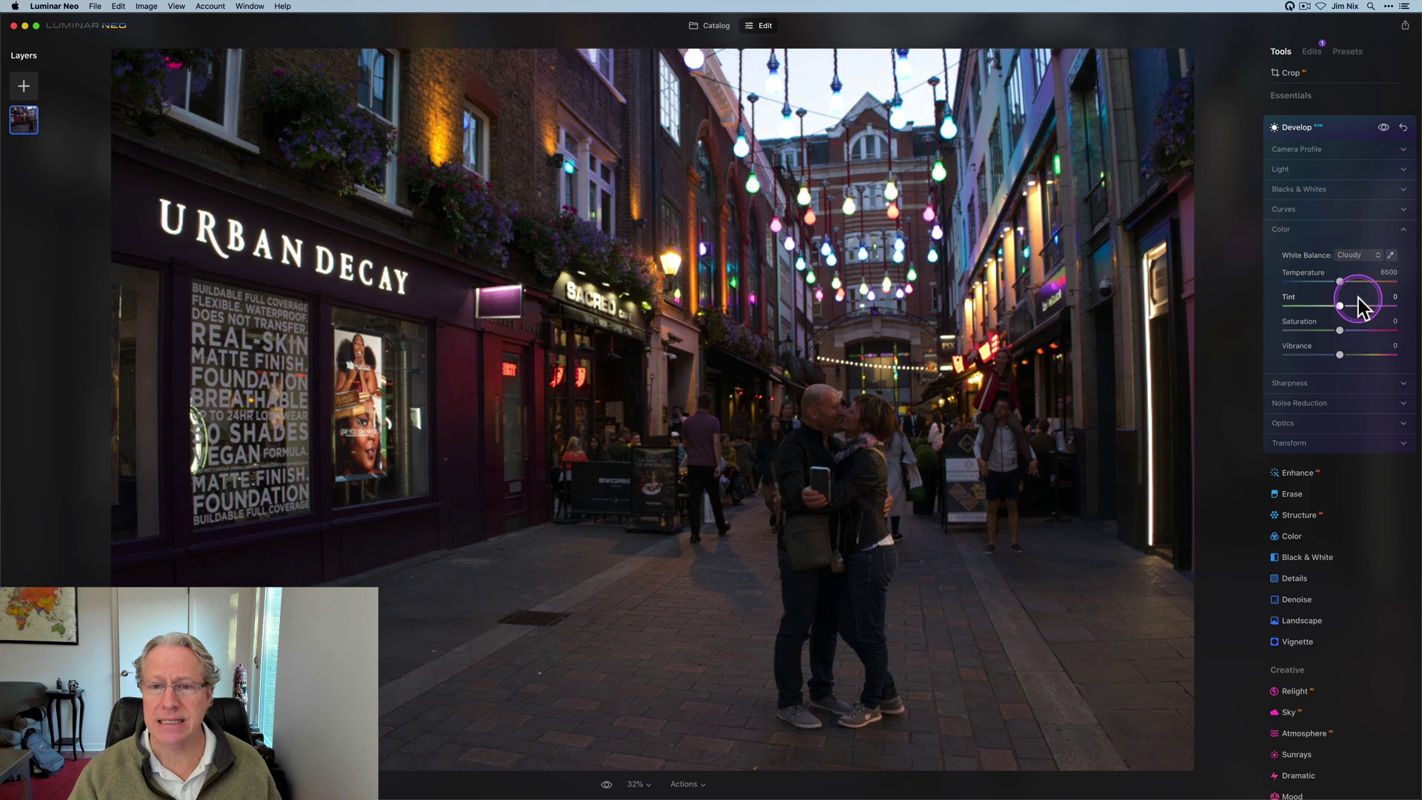
pyautogui.click(1358, 255)
pyautogui.click(1358, 310)
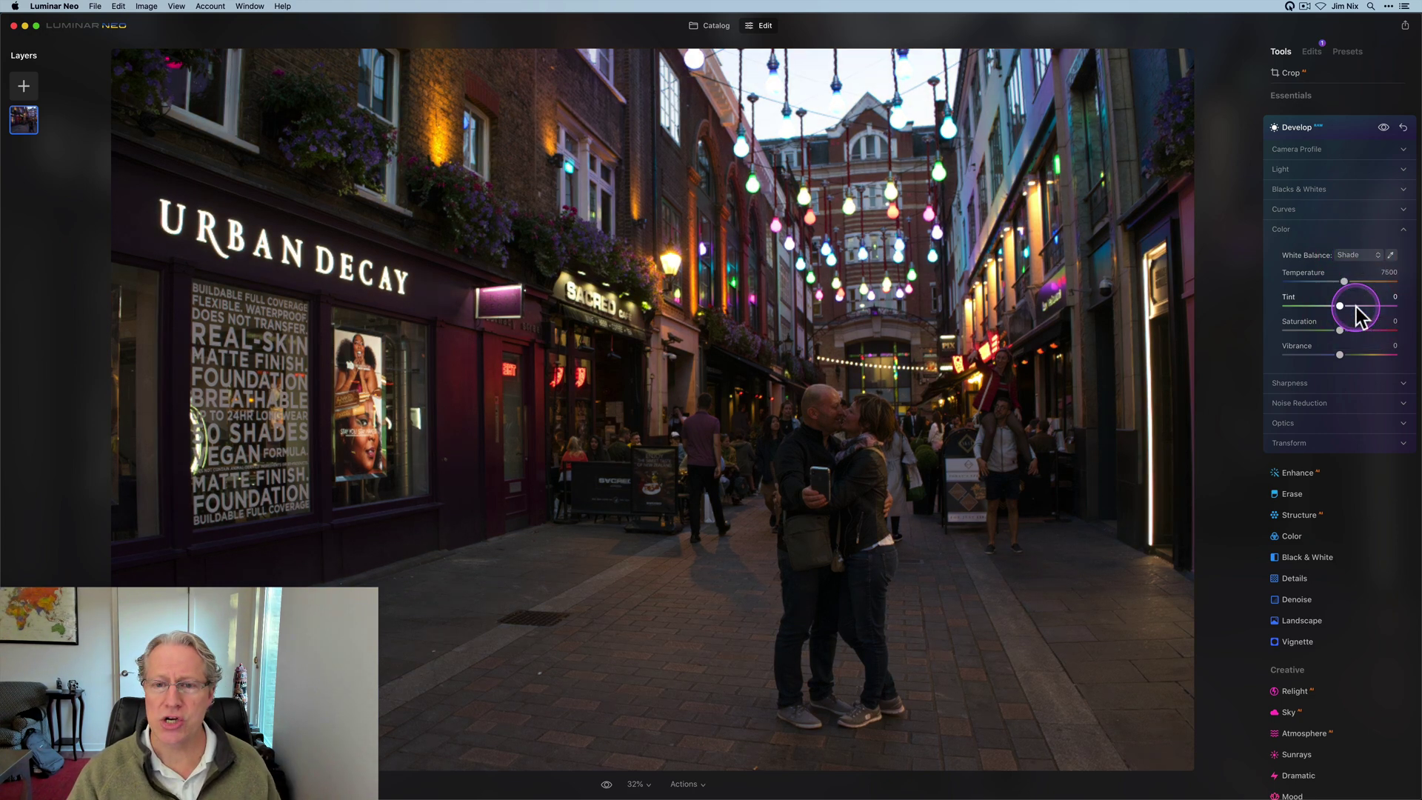
# - Preview the Tungsten, Fluorescent and Flash presets, then return to As Shot (5412 / 11)
pyautogui.click(1356, 254)
pyautogui.click(1358, 320)
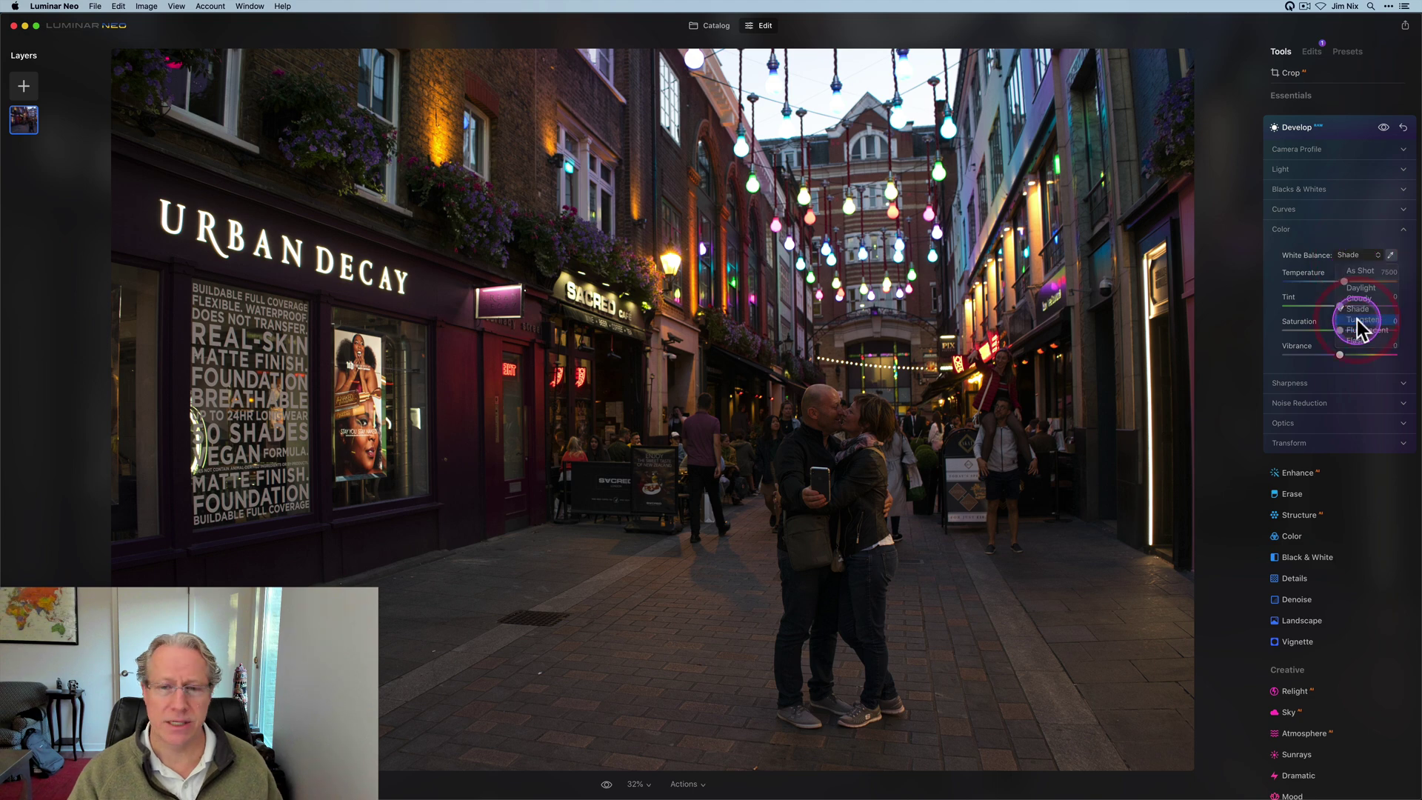
pyautogui.click(1351, 255)
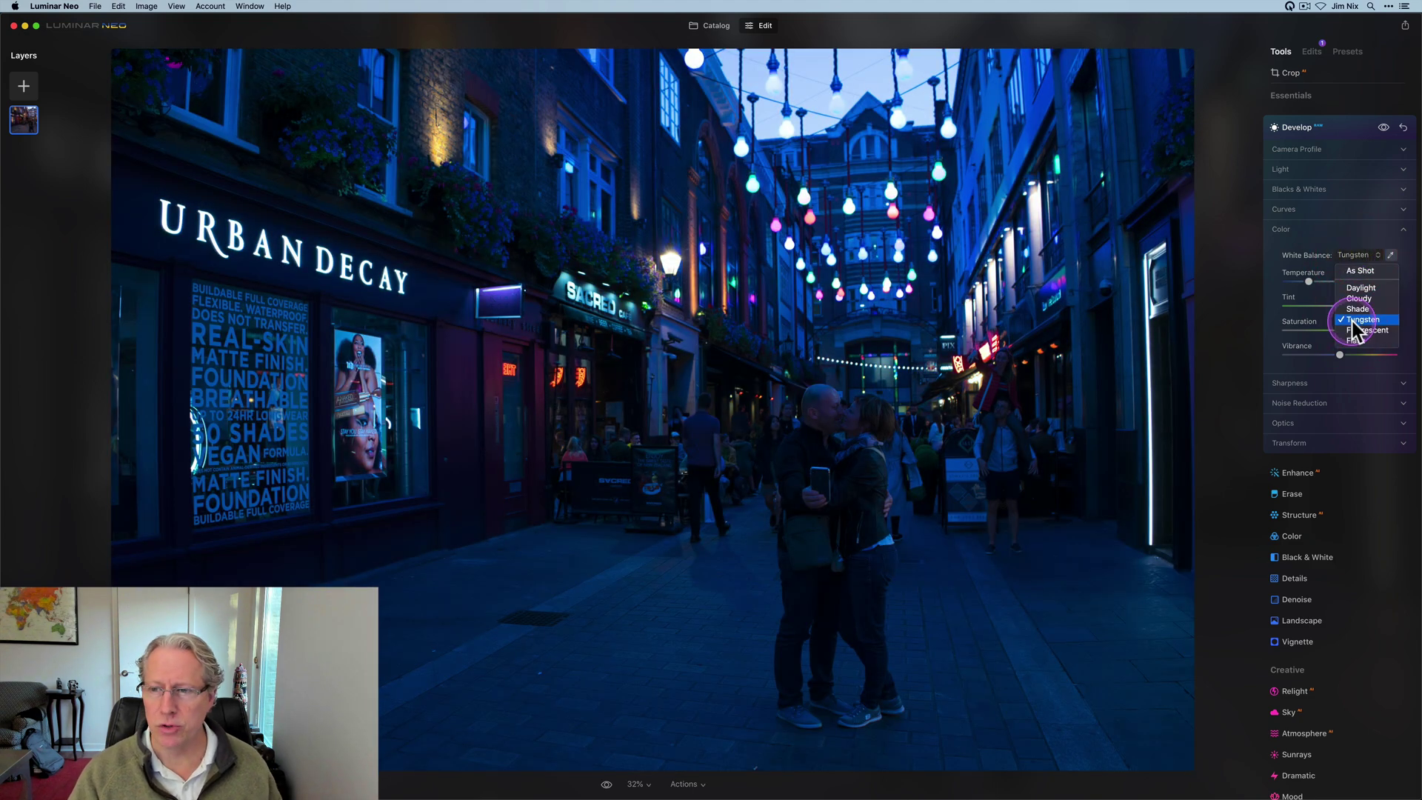
pyautogui.click(1355, 330)
pyautogui.click(1349, 259)
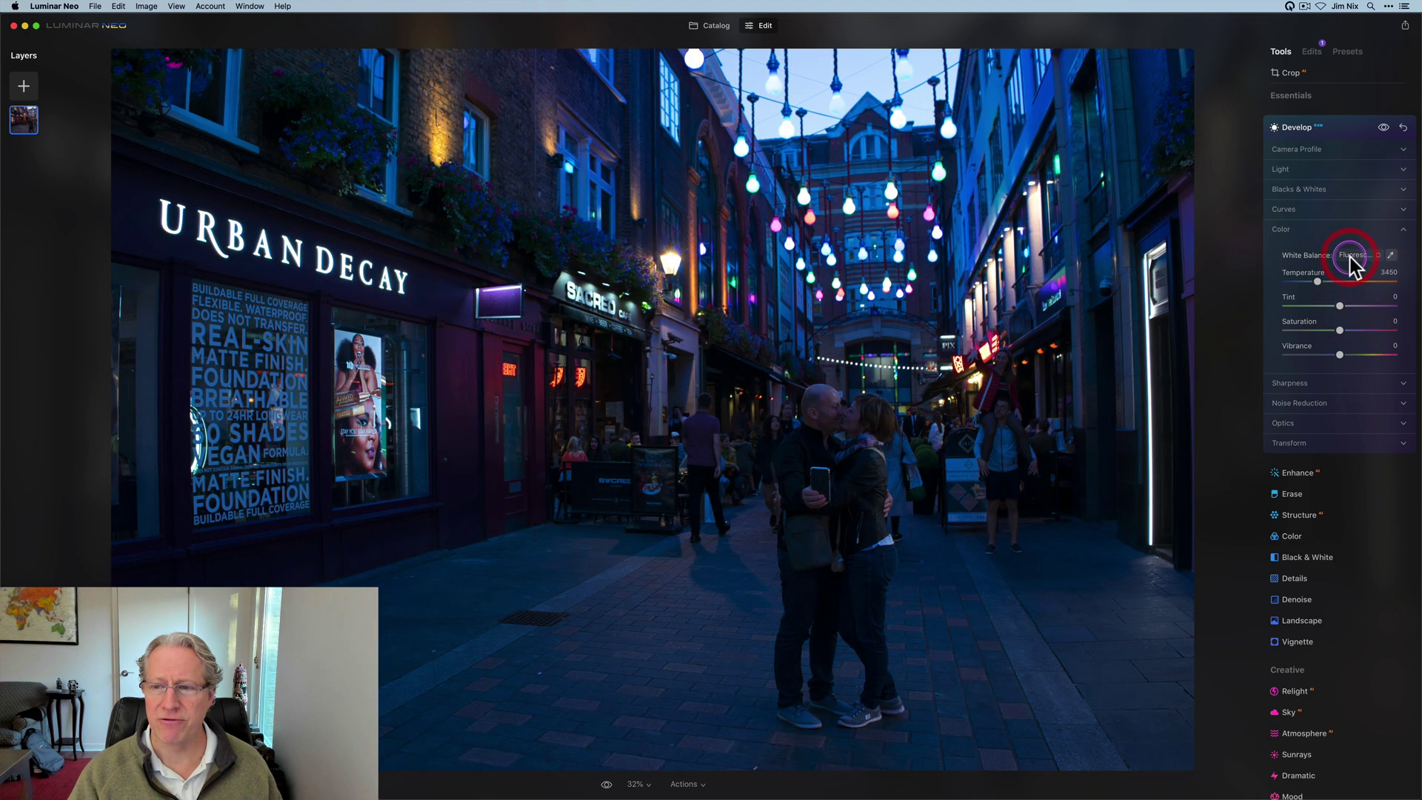
pyautogui.click(1353, 337)
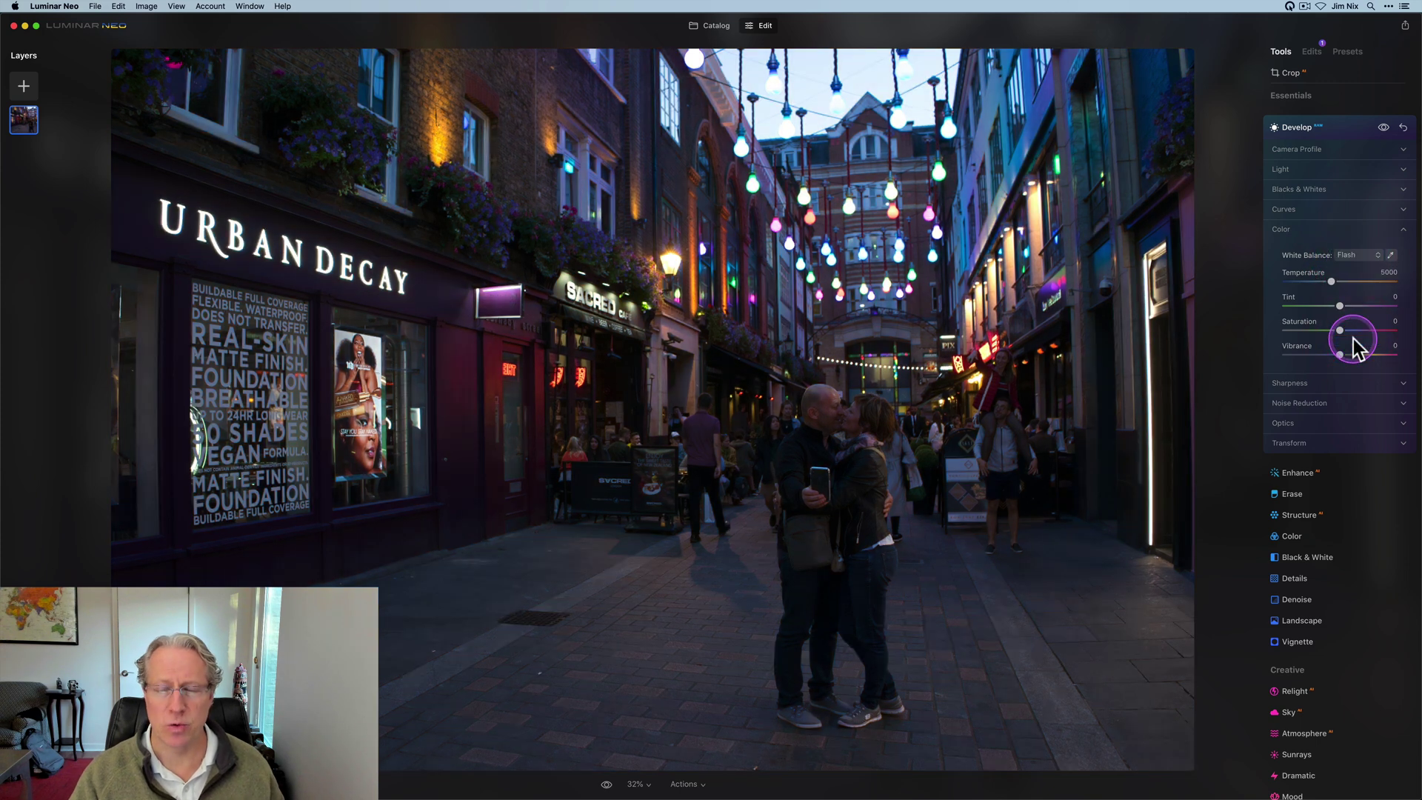
pyautogui.click(1349, 257)
pyautogui.click(1349, 272)
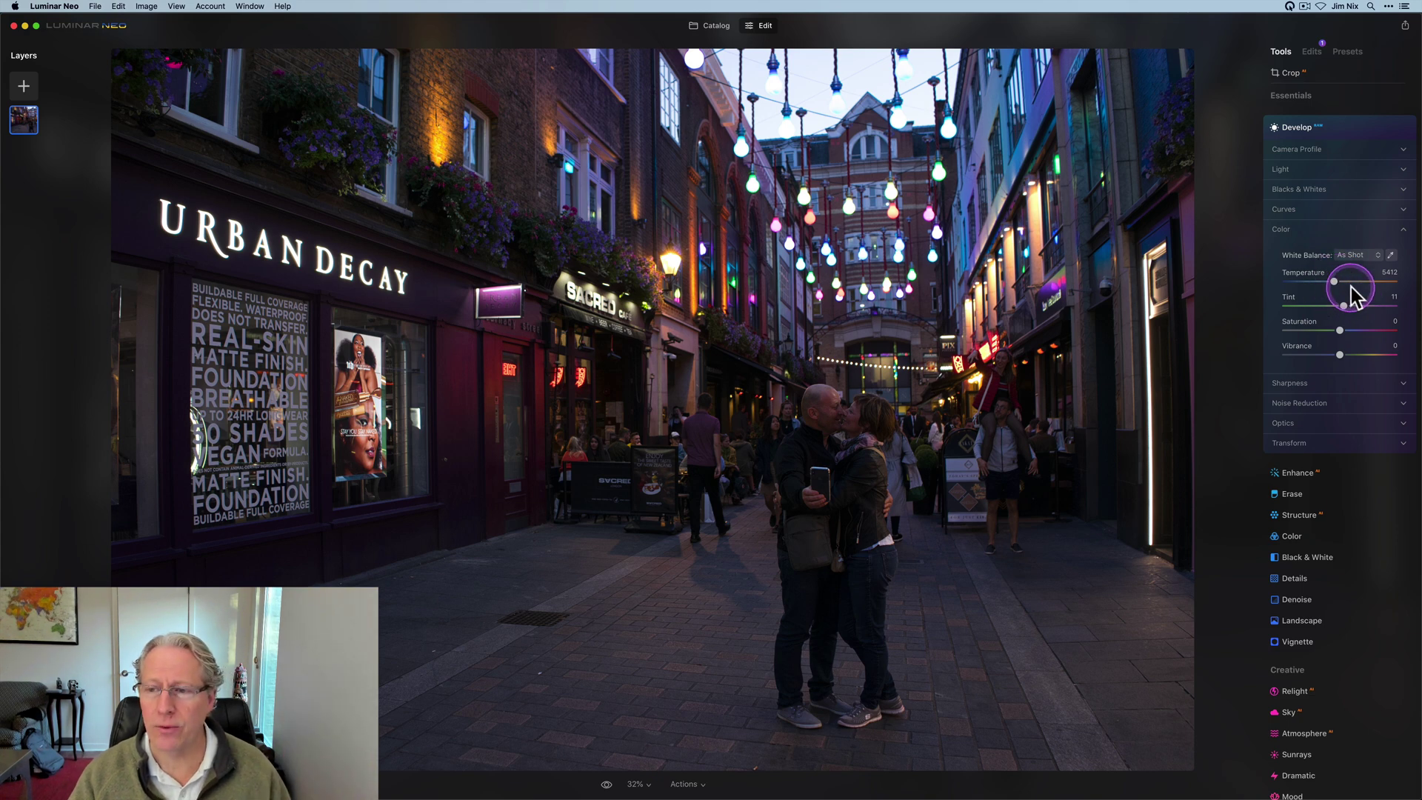
# - Try warmer and cooler Temperature values (6786, 8862), then reset Temperature to 5412
pyautogui.moveTo(1333, 282); pyautogui.dragTo(1340, 284)
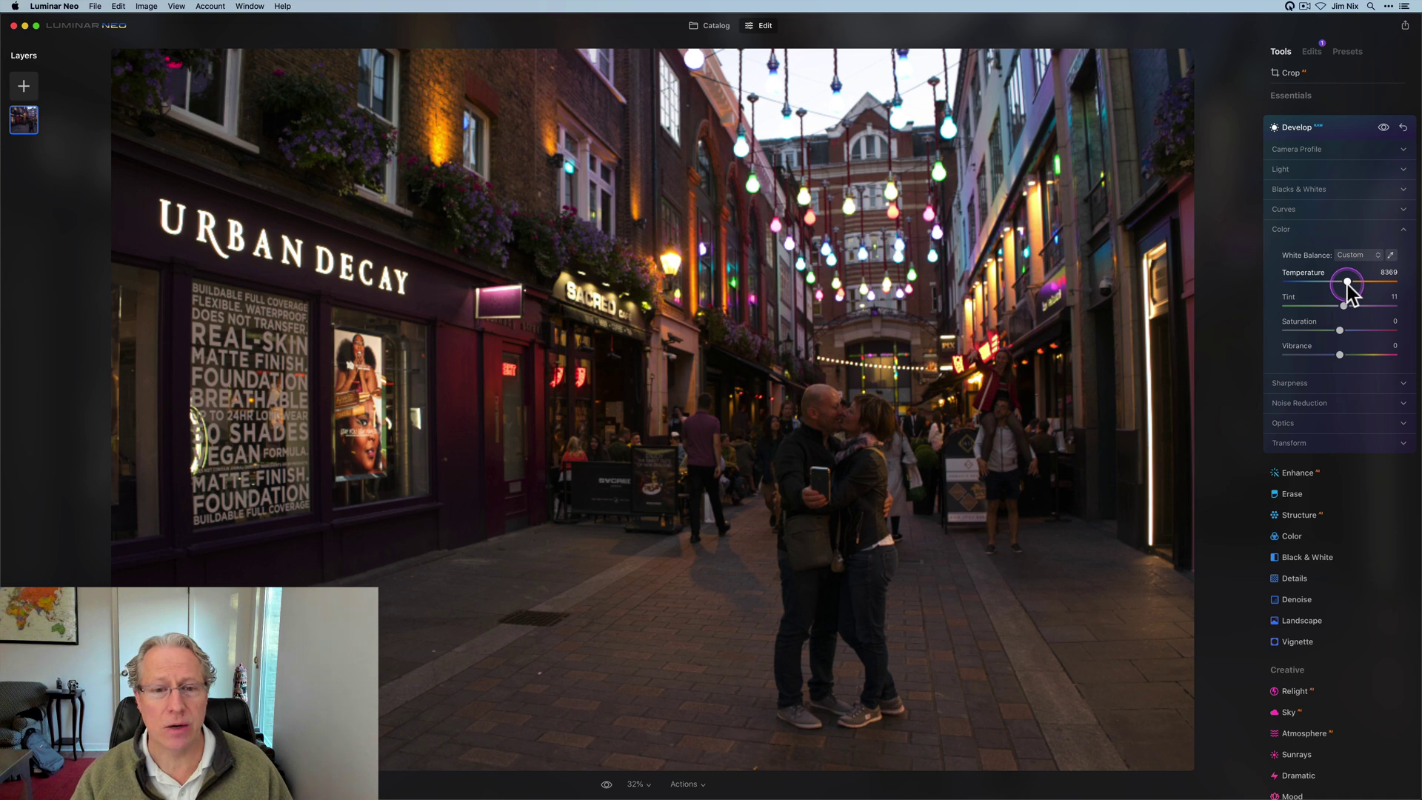
pyautogui.moveTo(1347, 283)
pyautogui.mouseDown()
pyautogui.moveTo(1329, 284)
pyautogui.moveTo(1346, 294)
pyautogui.mouseUp()
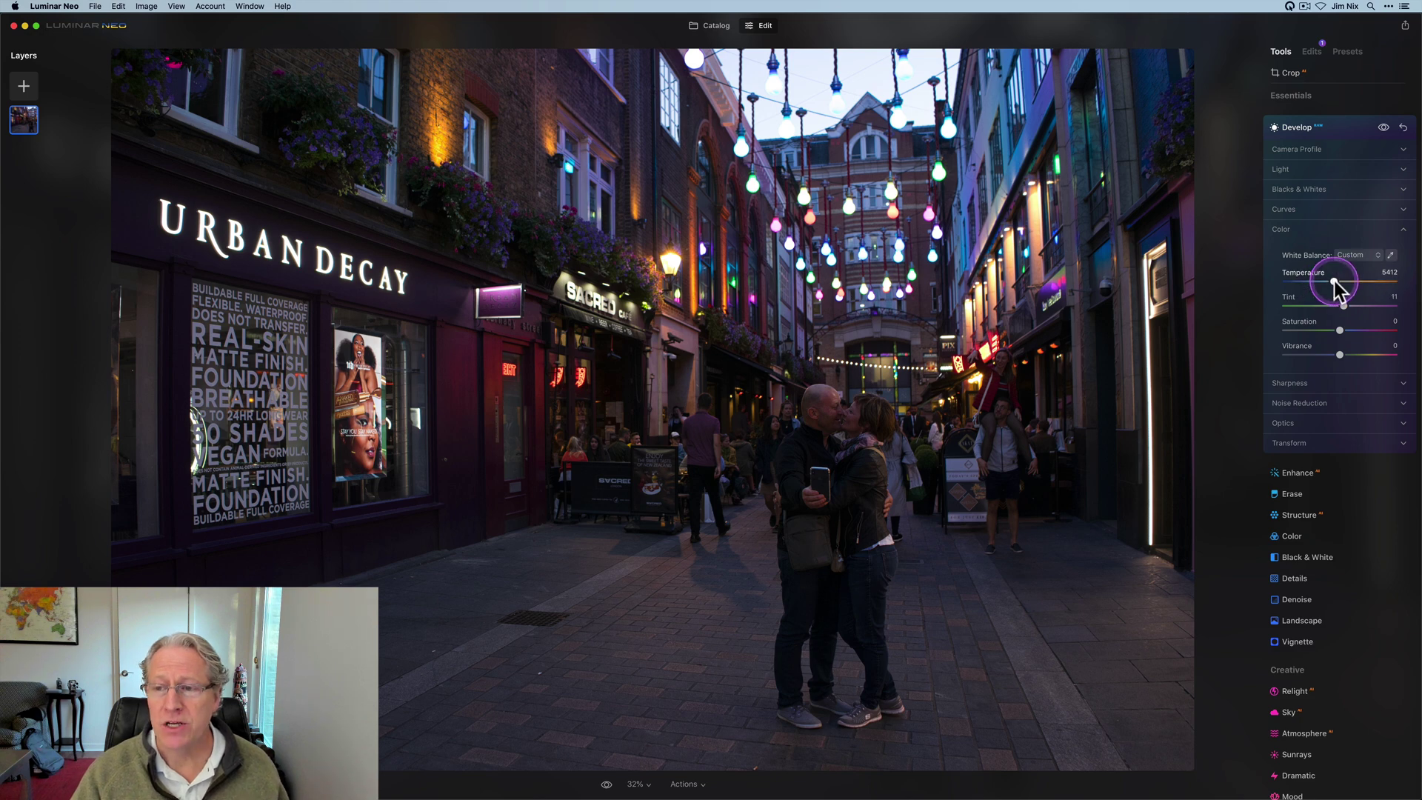
pyautogui.moveTo(1334, 282)
pyautogui.mouseDown()
pyautogui.moveTo(1349, 282)
pyautogui.moveTo(1321, 283)
pyautogui.mouseUp()
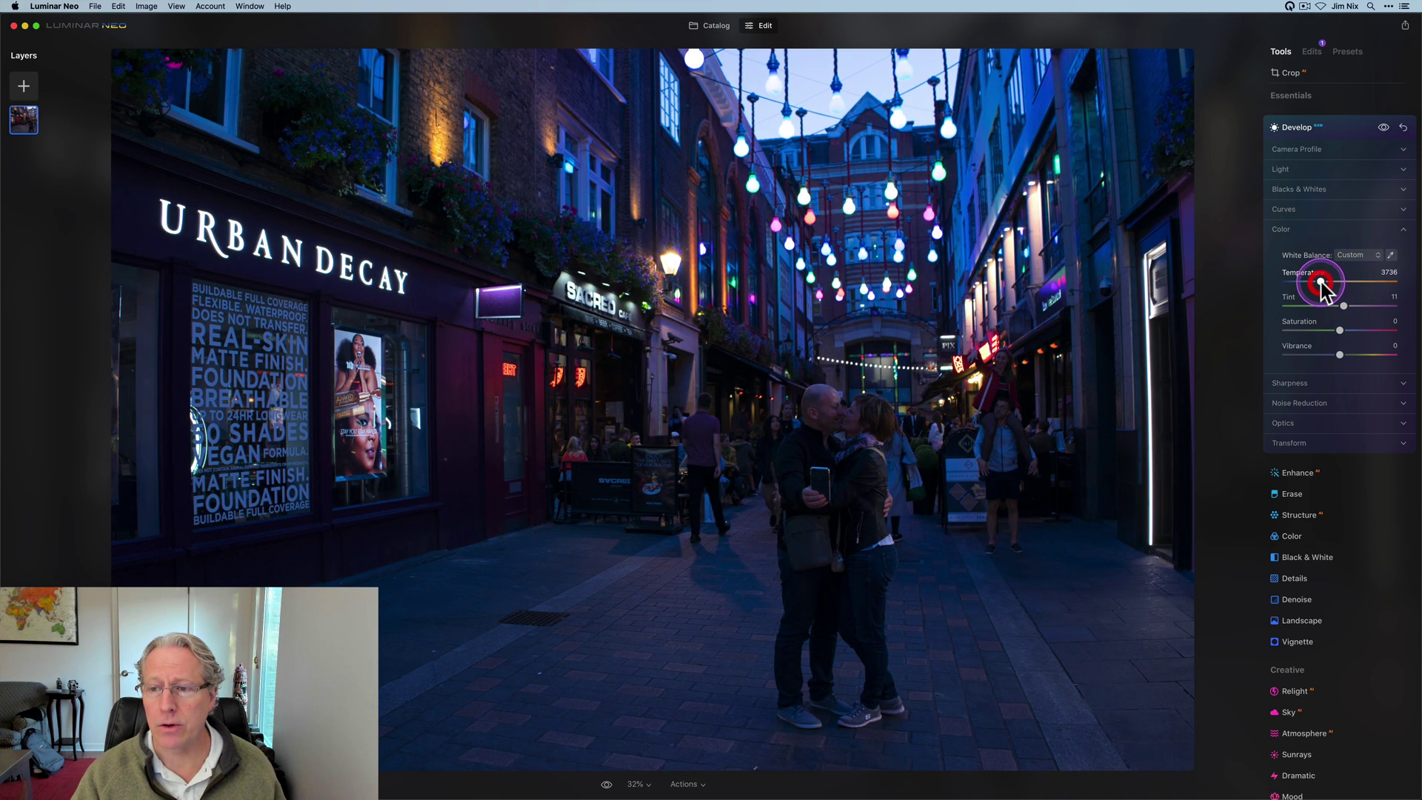
pyautogui.doubleClick(1321, 282)
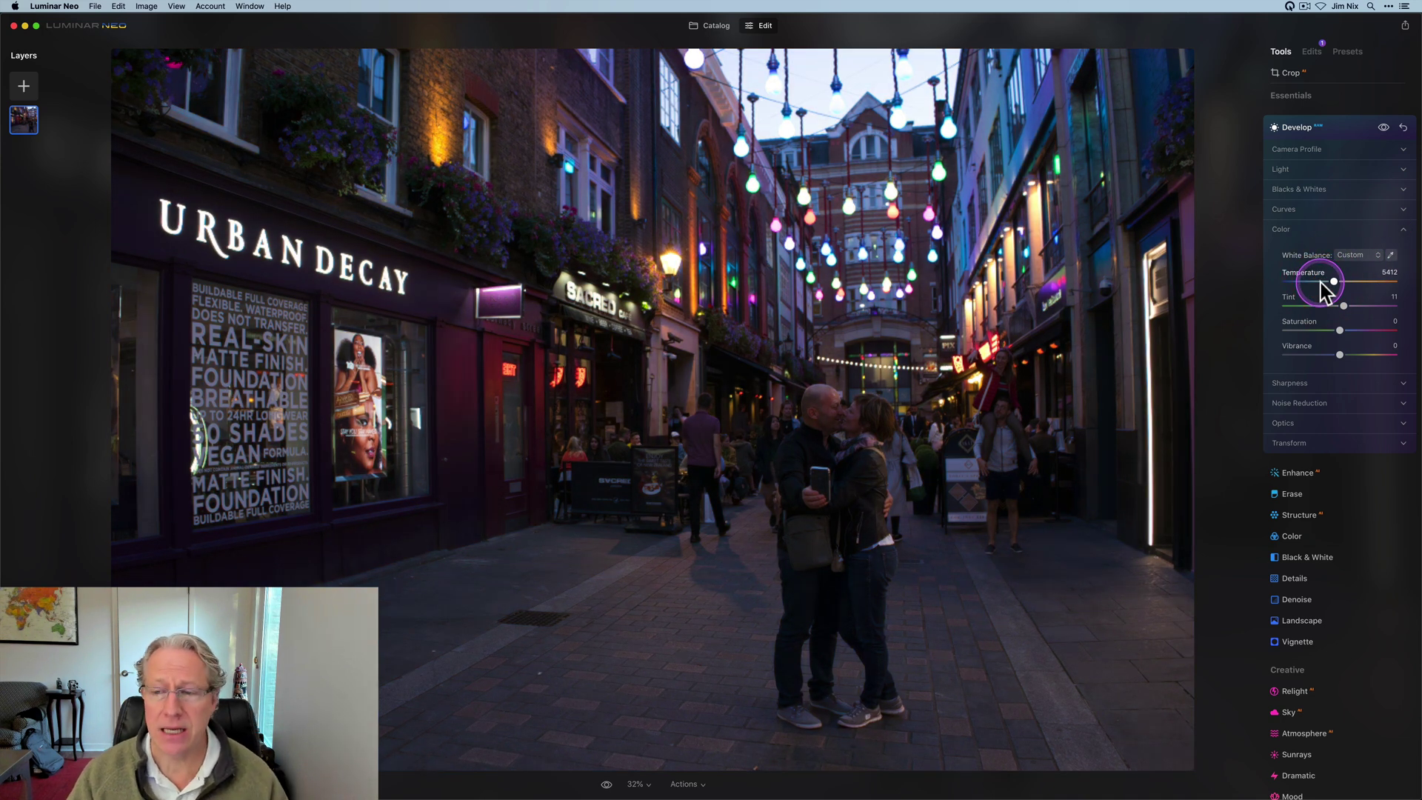
# - Shift Tint toward magenta and then green, then return Tint to 11
pyautogui.click(1336, 301)
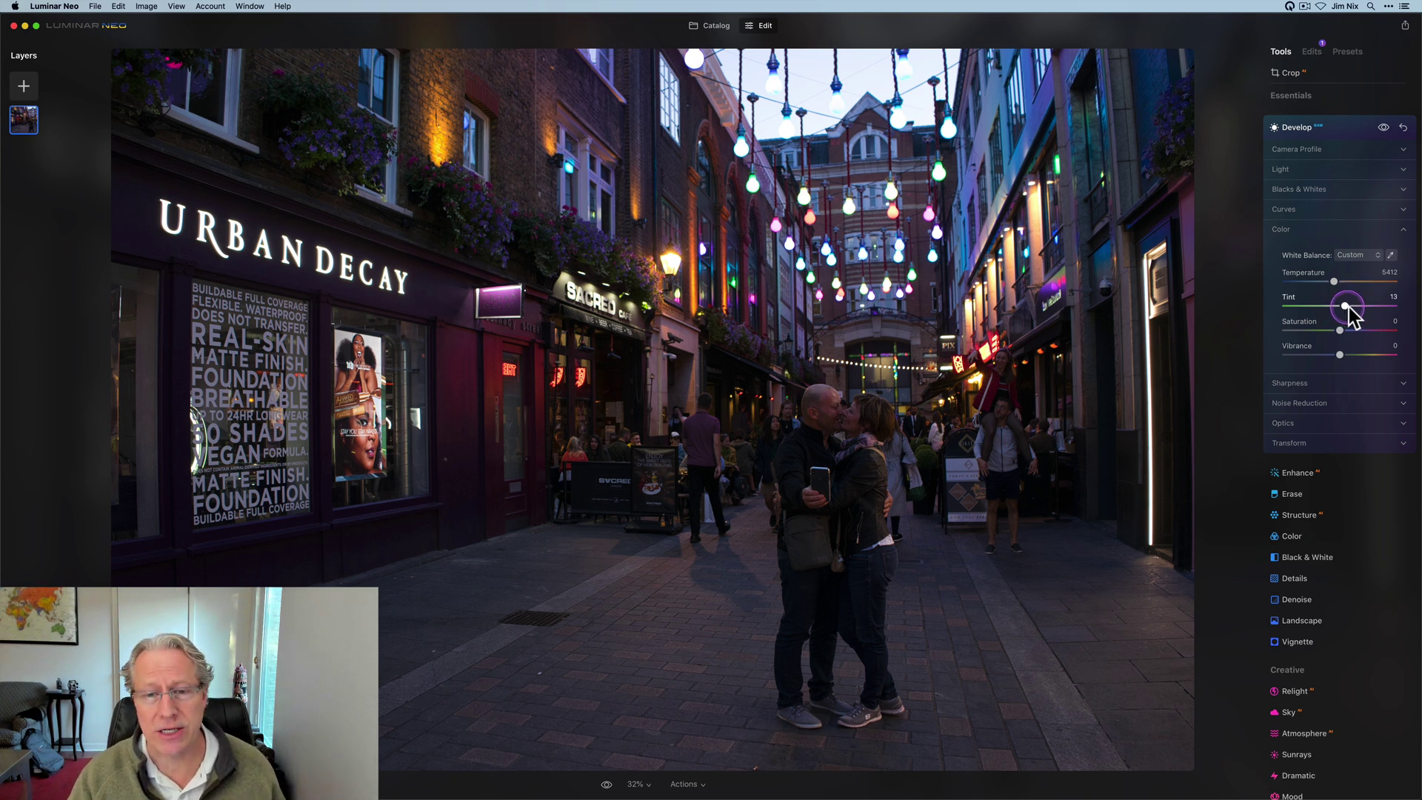
pyautogui.moveTo(1349, 308); pyautogui.dragTo(1353, 307)
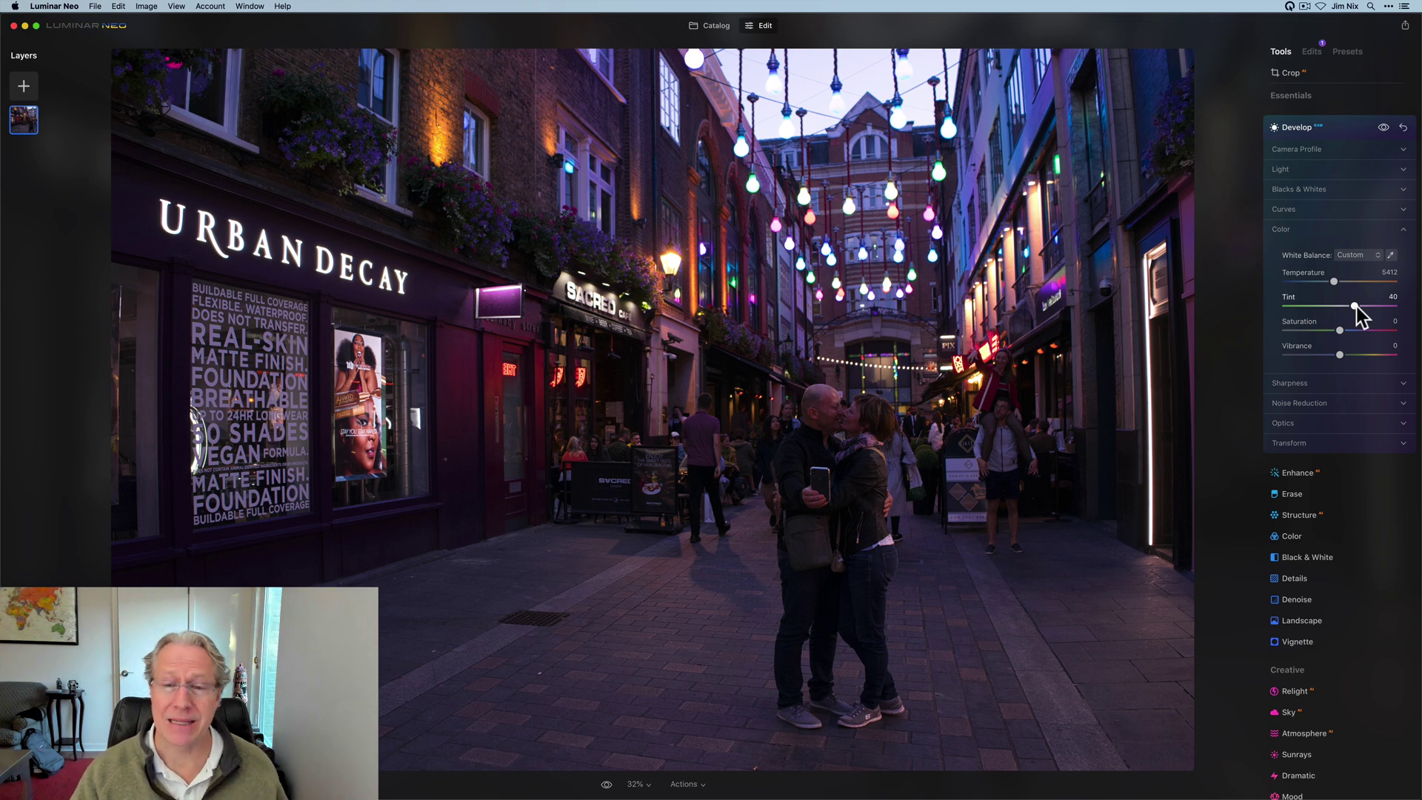
pyautogui.moveTo(1357, 307); pyautogui.dragTo(1318, 307)
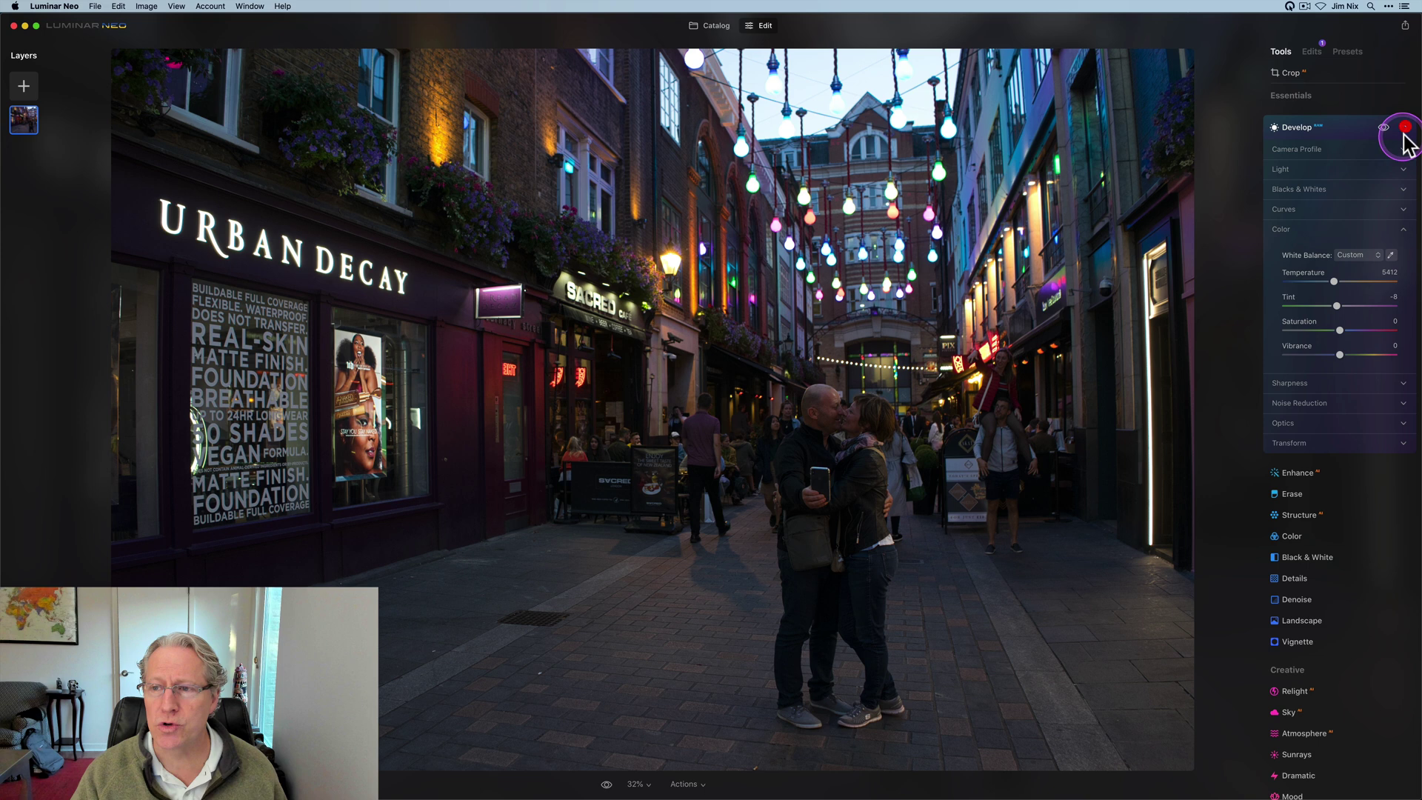
pyautogui.moveTo(1337, 297); pyautogui.dragTo(1341, 291)
# - Bring up the ScreenColorMix diagram in Preview, enlarge its window and move it up-left
pyautogui.press('super+Tab')
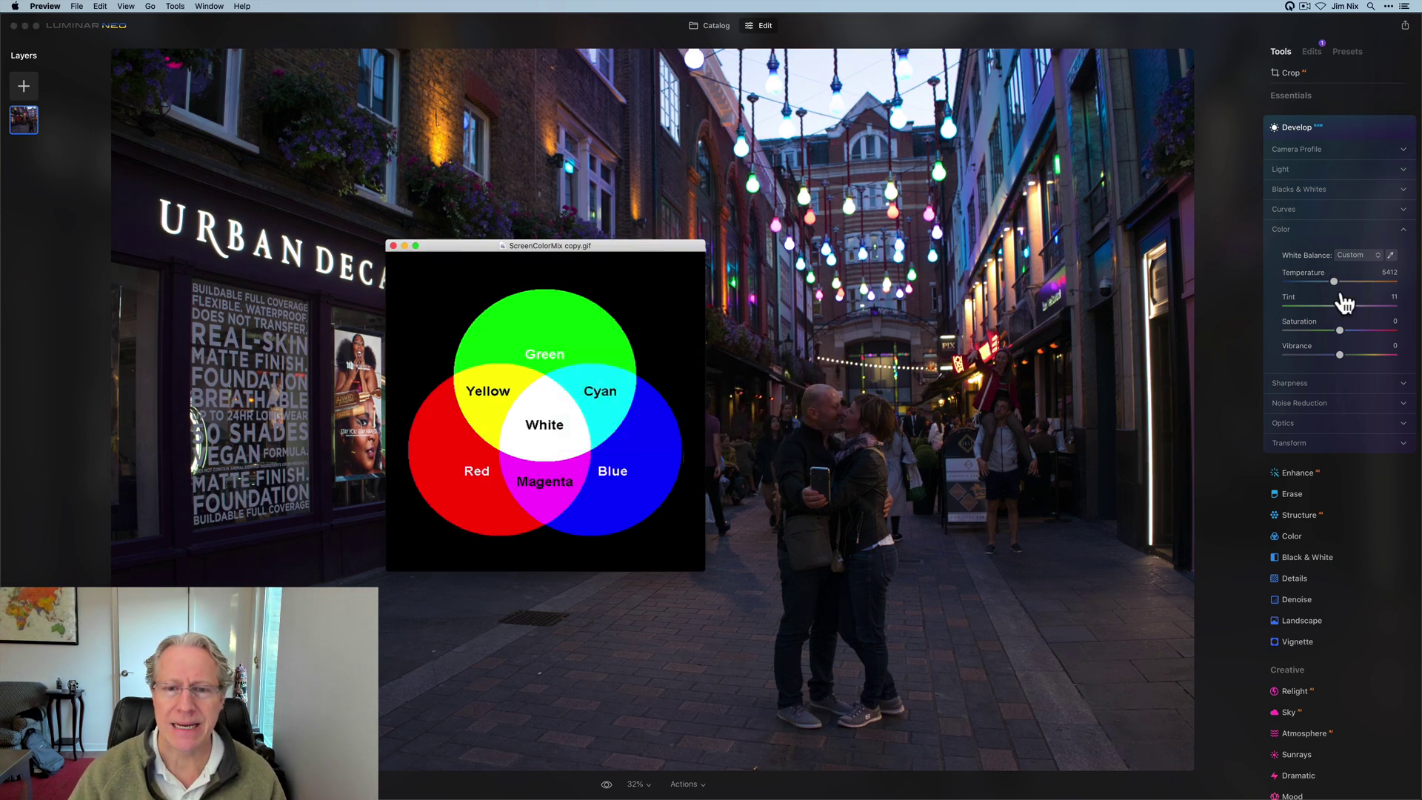
pyautogui.click(654, 247)
pyautogui.moveTo(654, 248); pyautogui.dragTo(602, 96)
pyautogui.moveTo(656, 425); pyautogui.dragTo(705, 437)
pyautogui.click(535, 102)
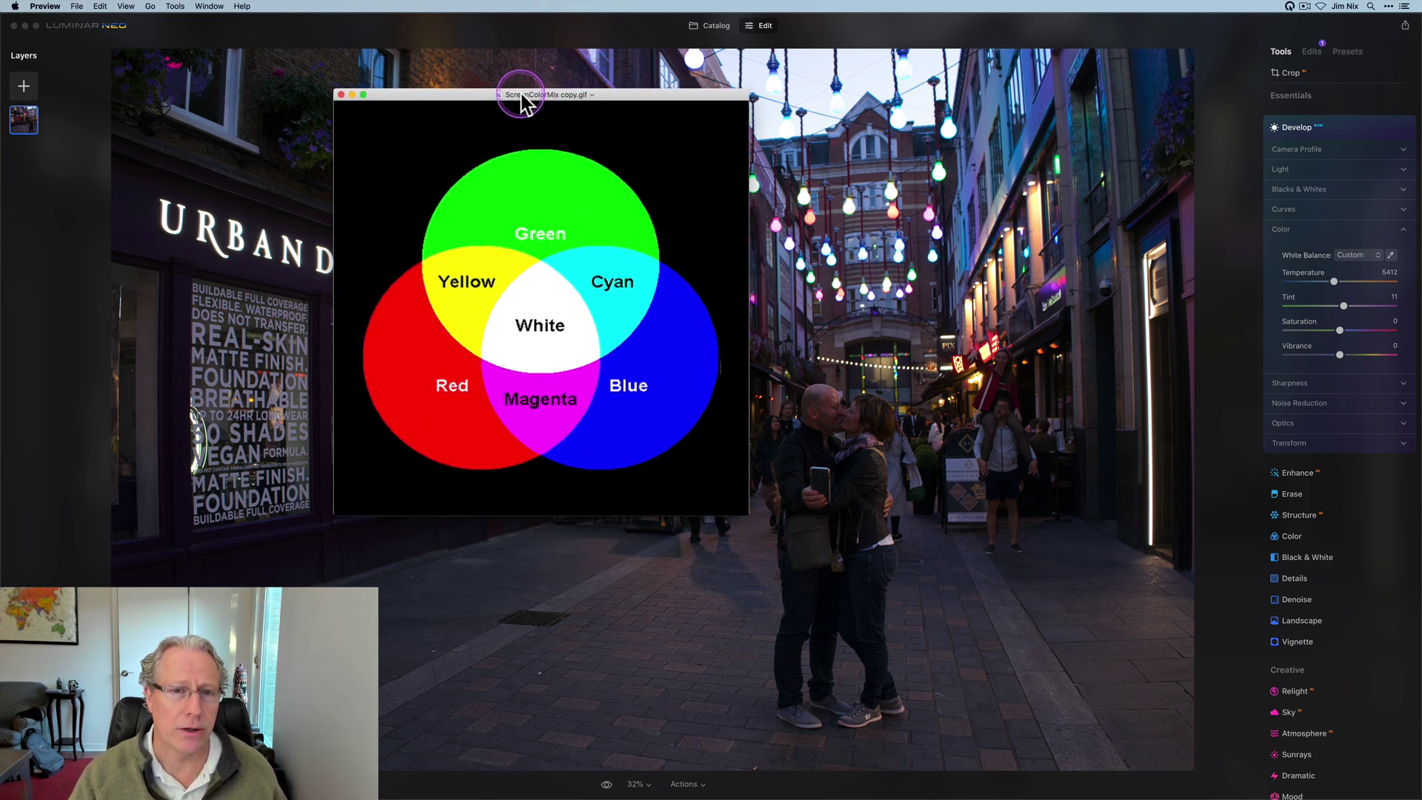
pyautogui.moveTo(535, 103); pyautogui.dragTo(437, 58)
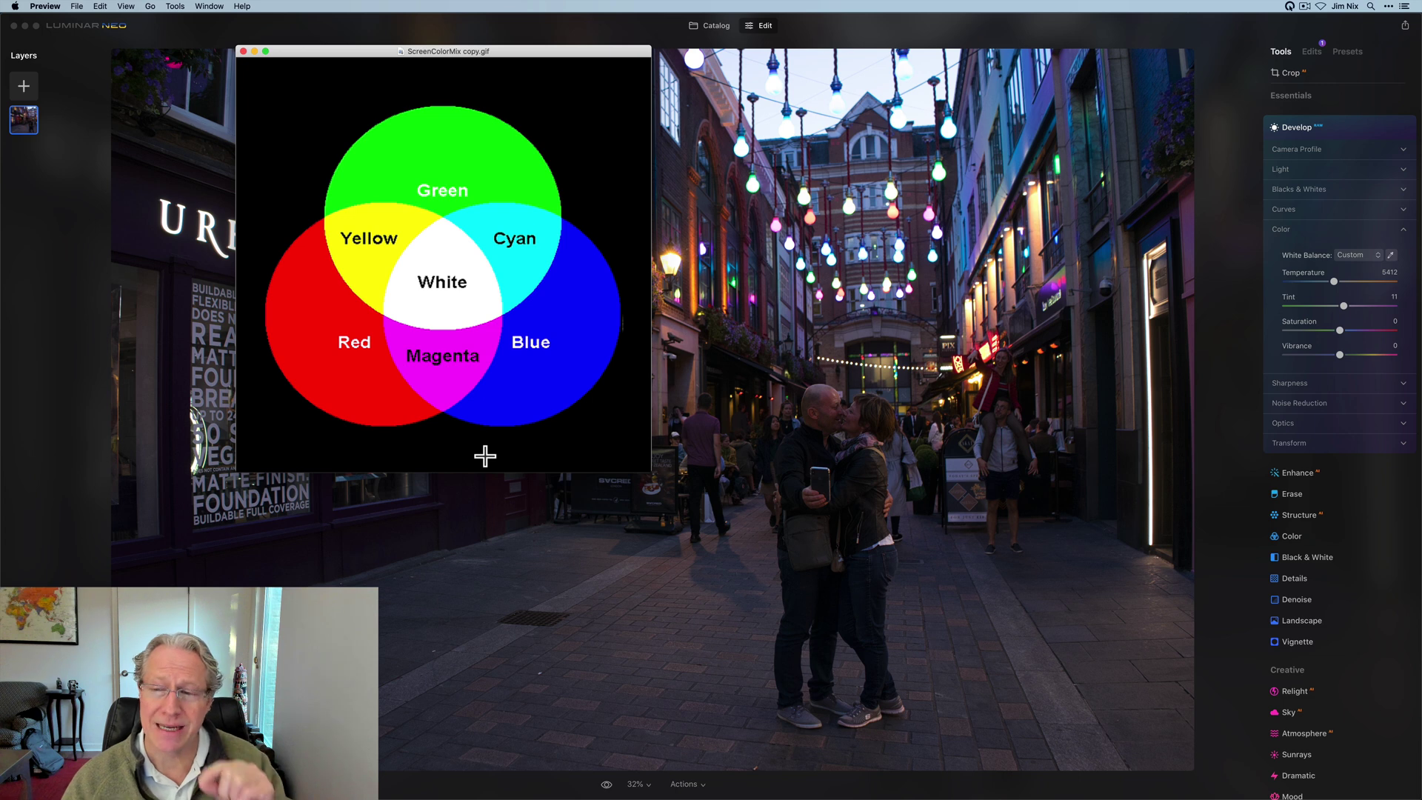
# - Point out the overlapping red, green and blue colours in the diagram
pyautogui.click(334, 335)
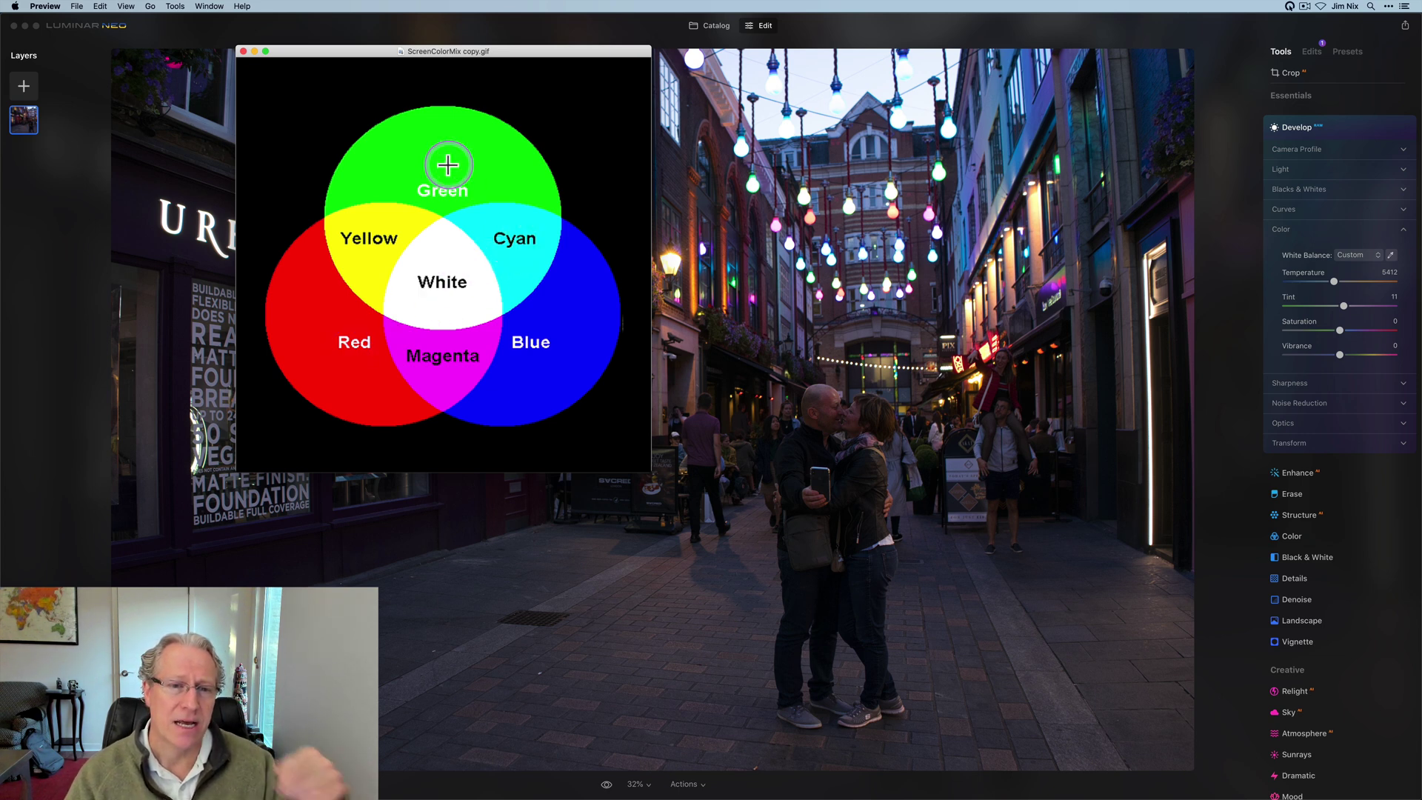
pyautogui.click(602, 337)
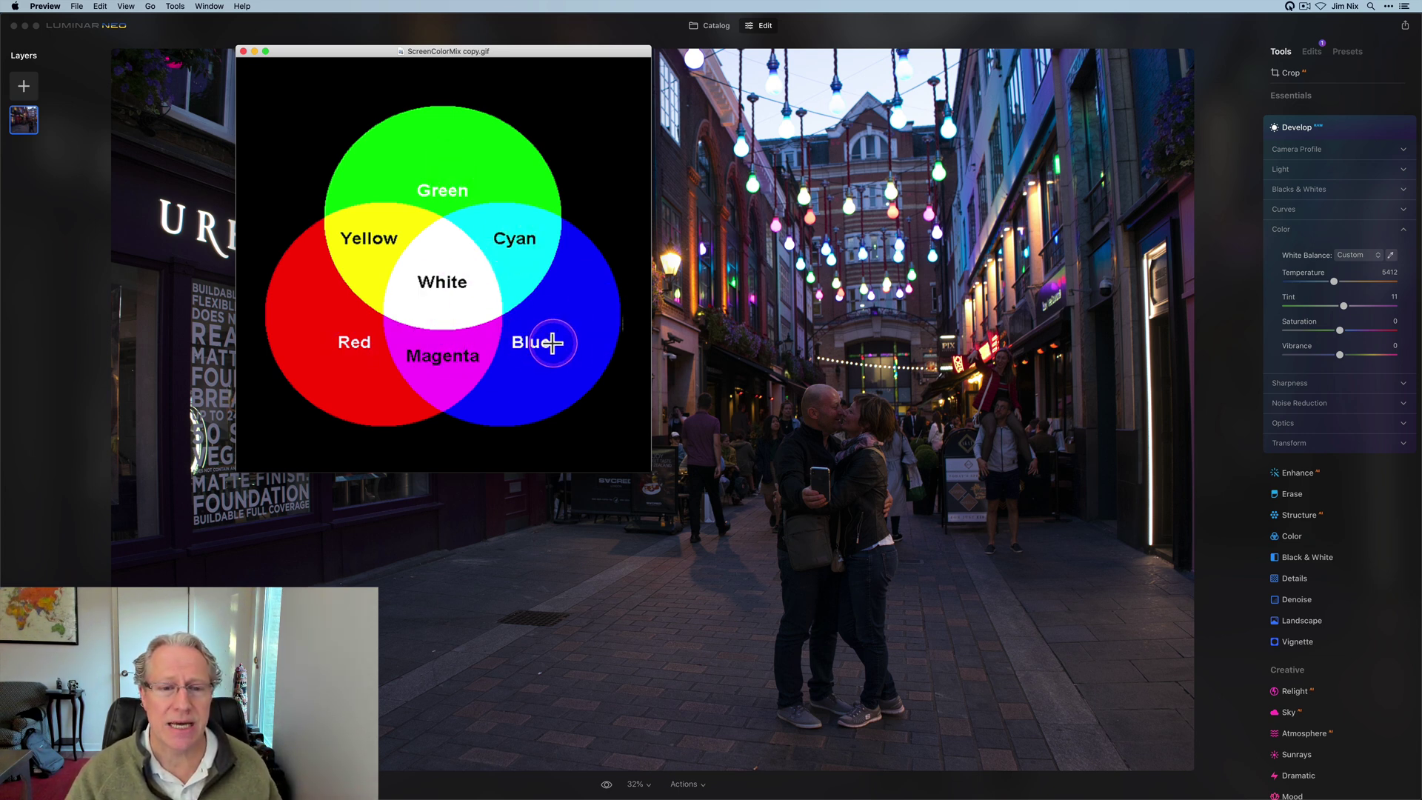
pyautogui.click(368, 254)
pyautogui.click(442, 268)
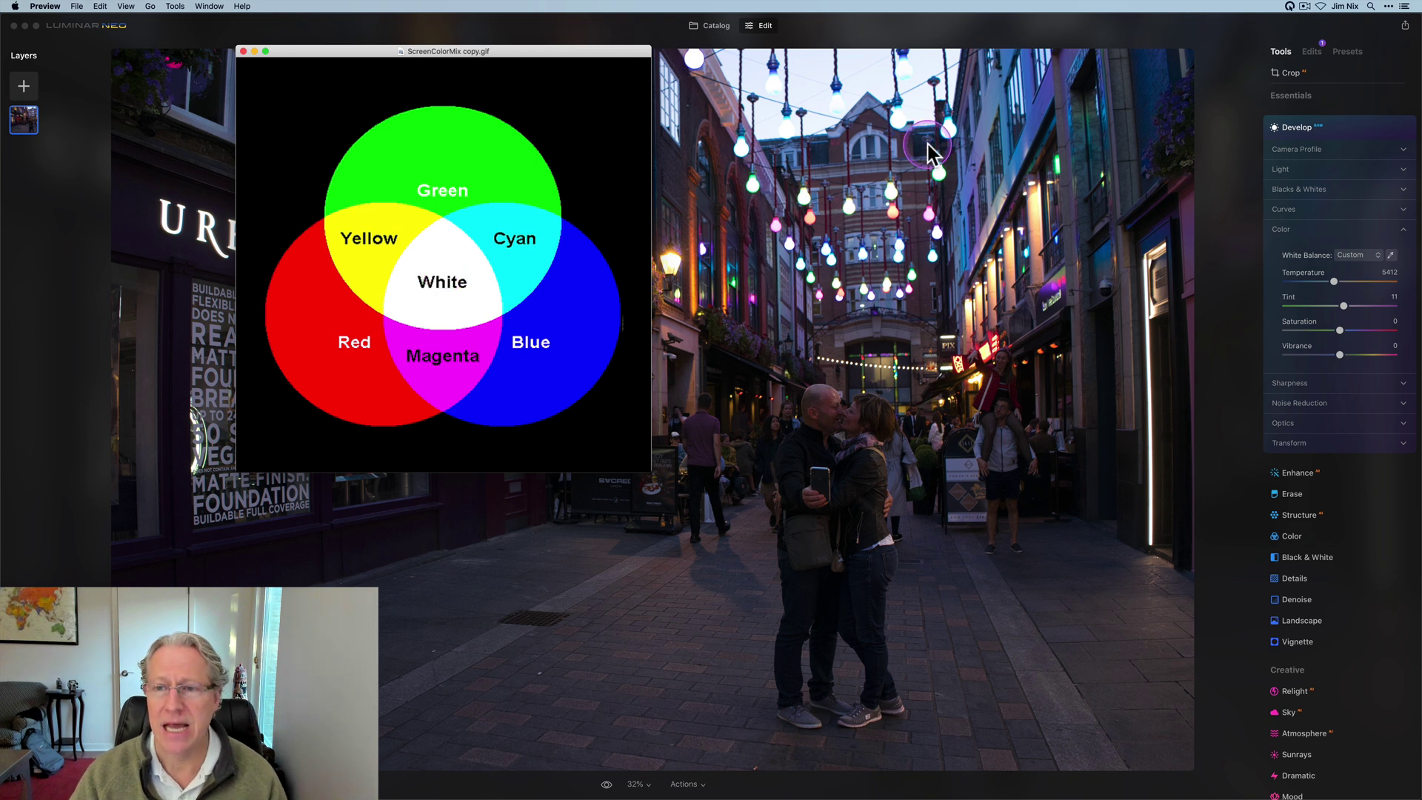
# - Back in Luminar Neo, keep White Balance on Custom and activate the neutral-point eyedropper
pyautogui.click(1313, 236)
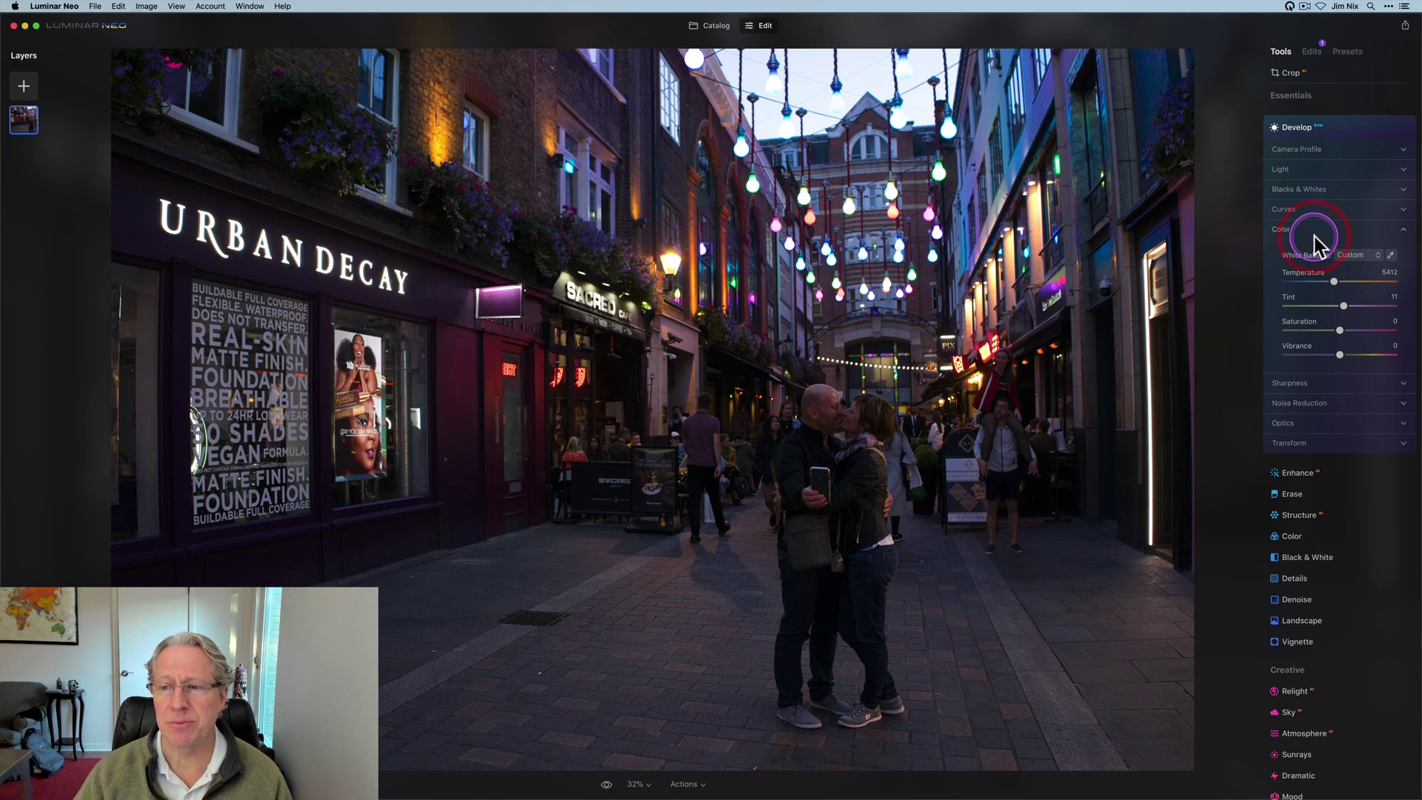
pyautogui.click(1390, 256)
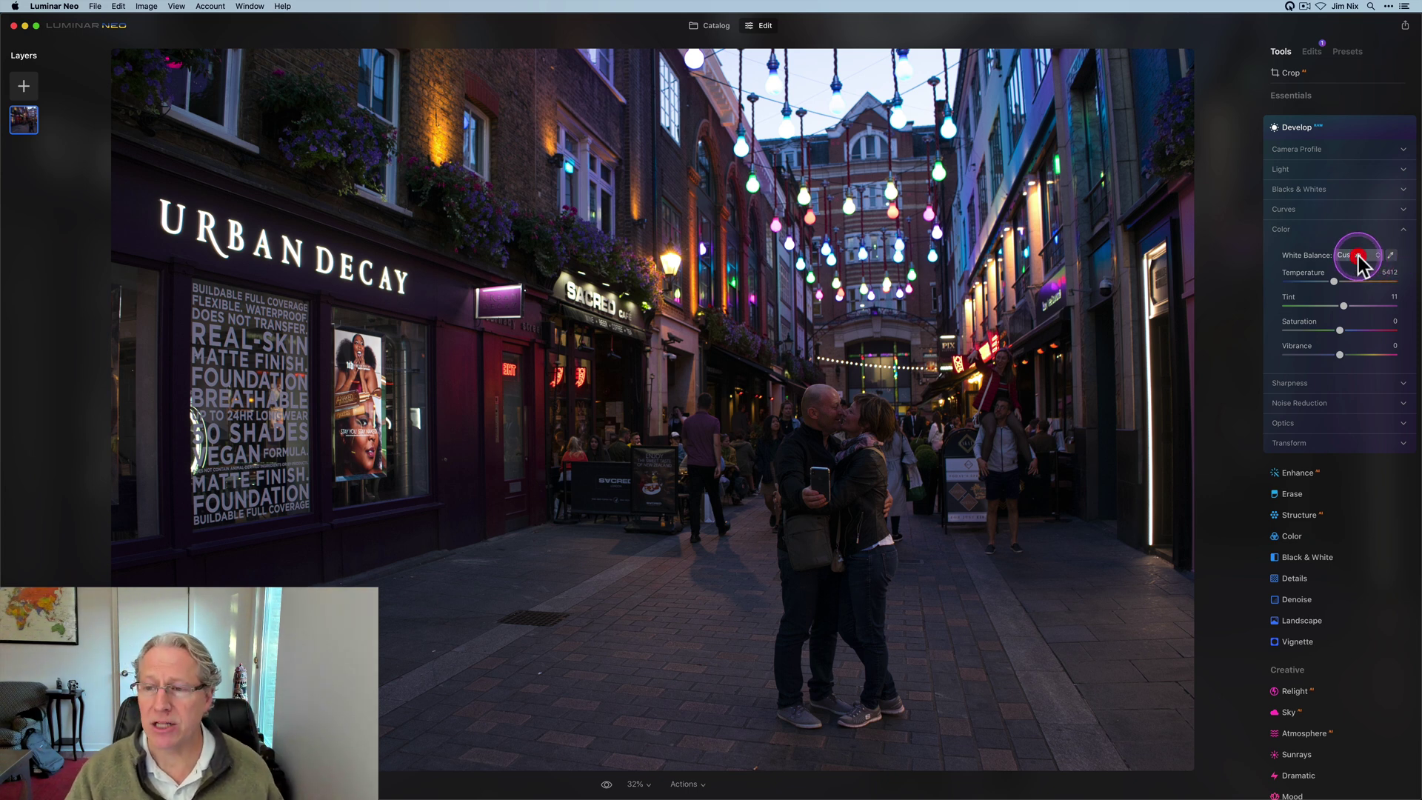
pyautogui.click(1358, 256)
pyautogui.click(1358, 256)
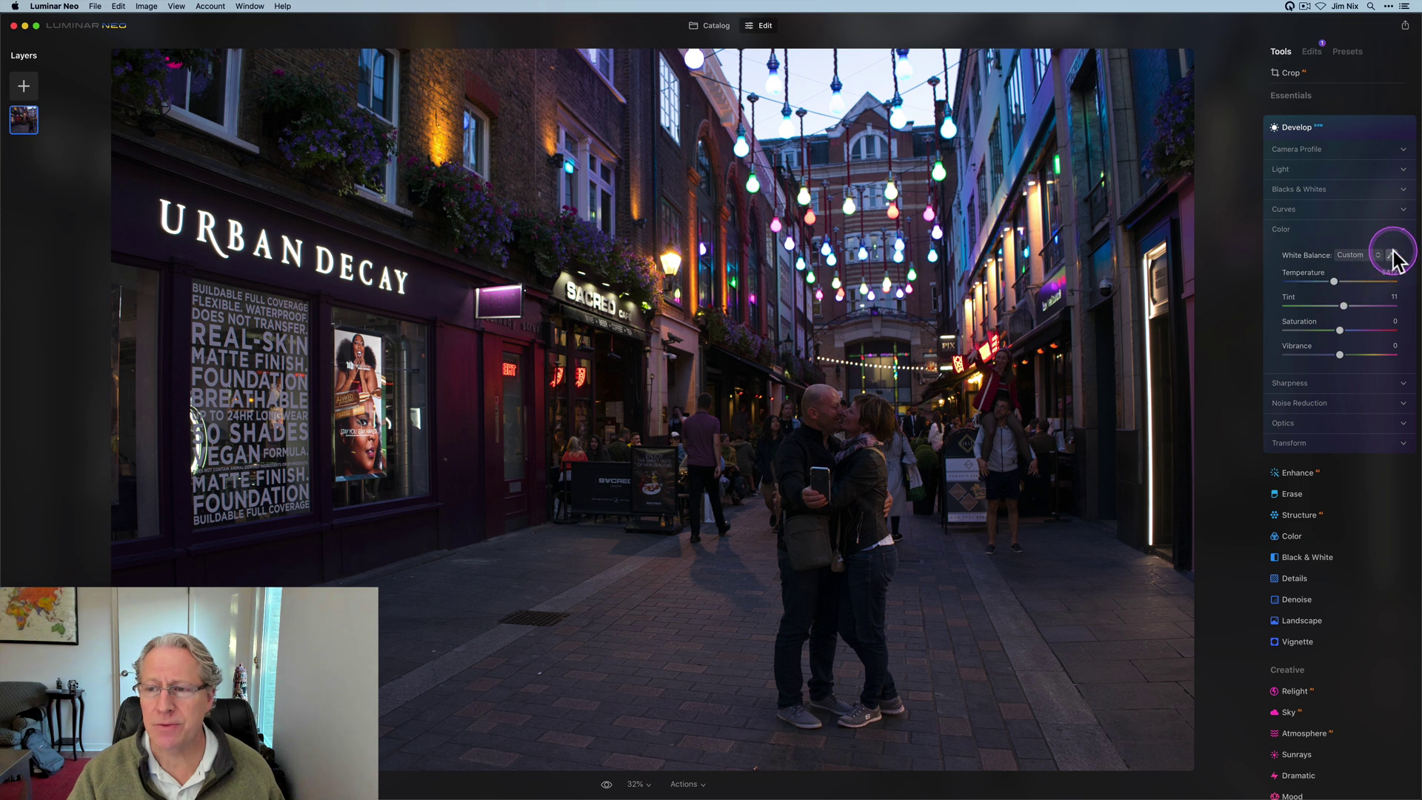
pyautogui.click(1391, 255)
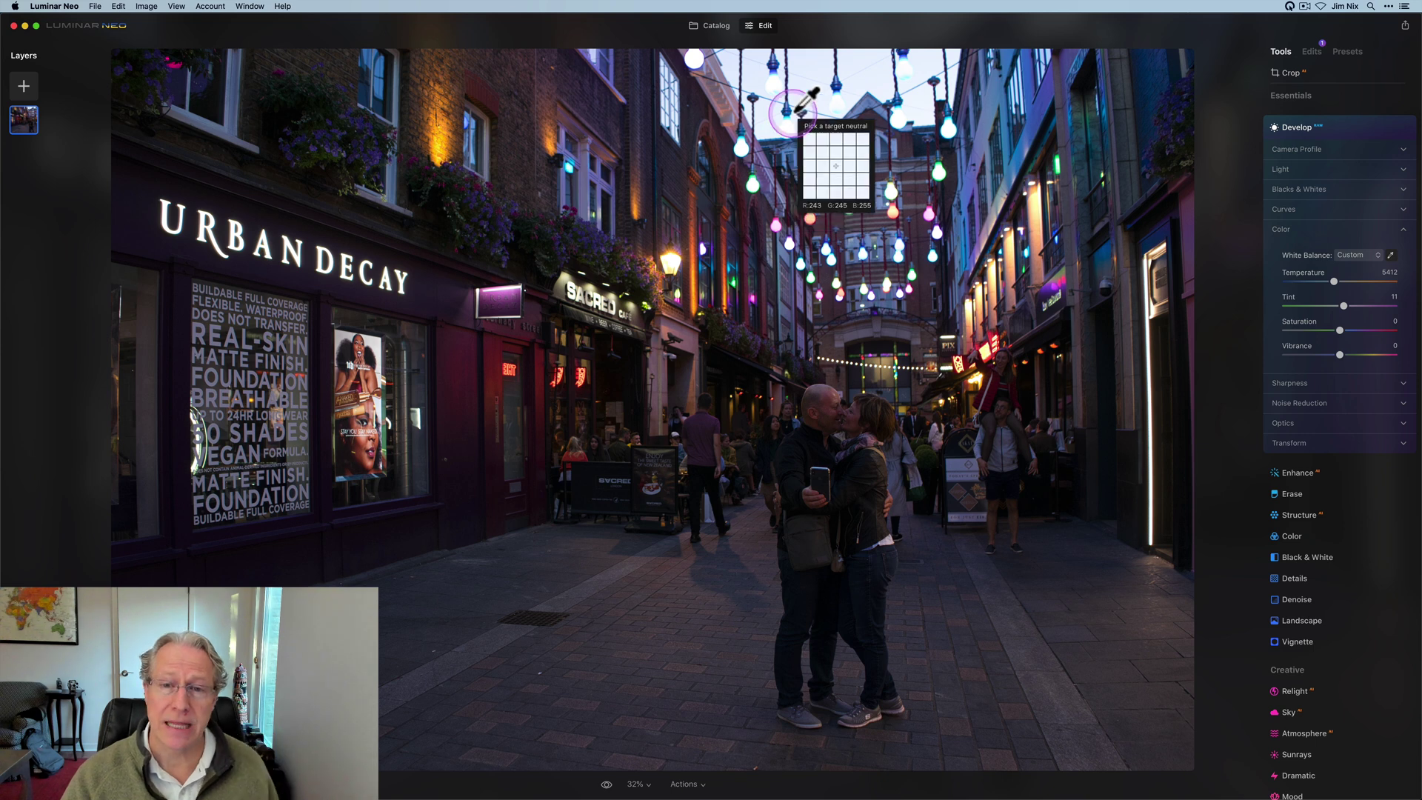
# - Sample a neutral point near the lights, then compare the photo with and without Develop edits
pyautogui.click(788, 127)
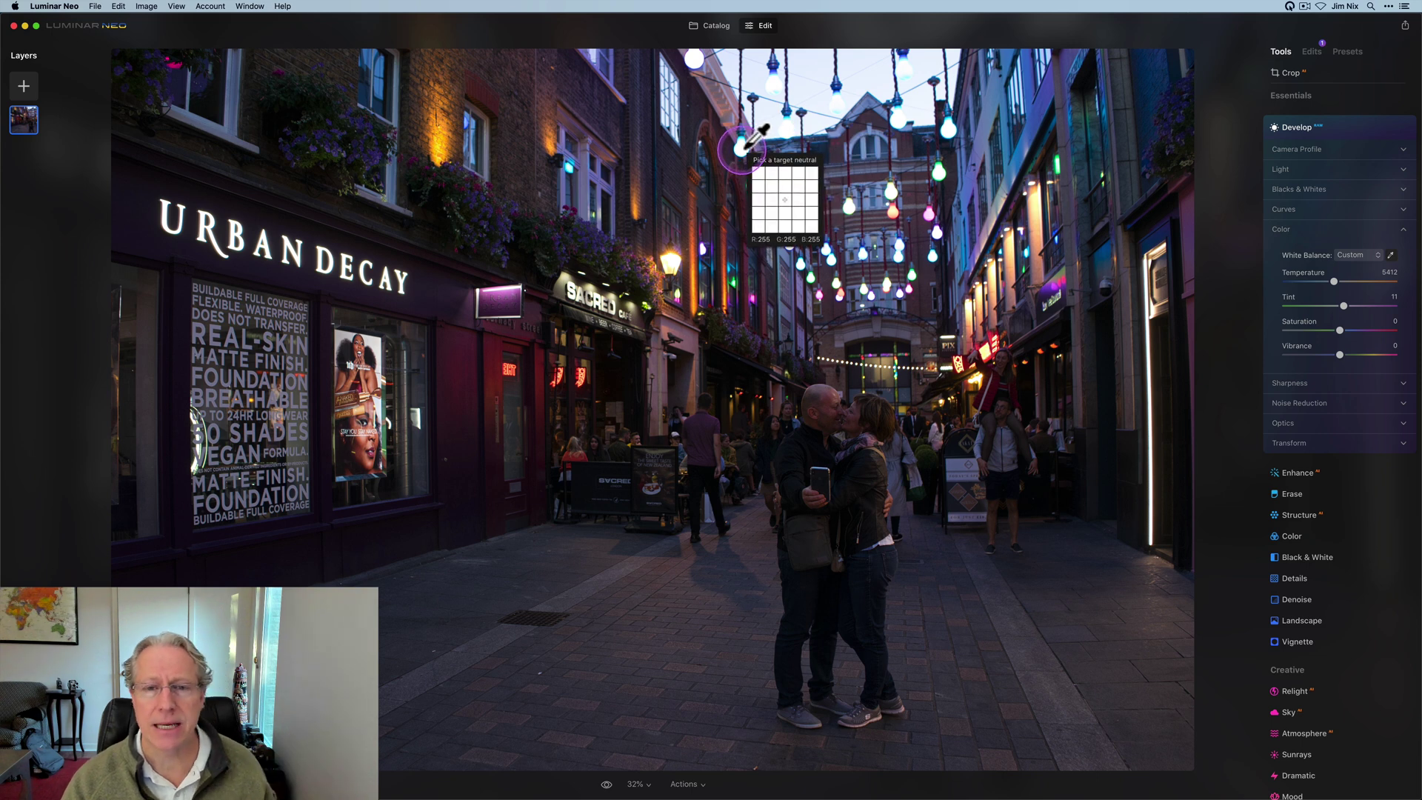
pyautogui.click(740, 148)
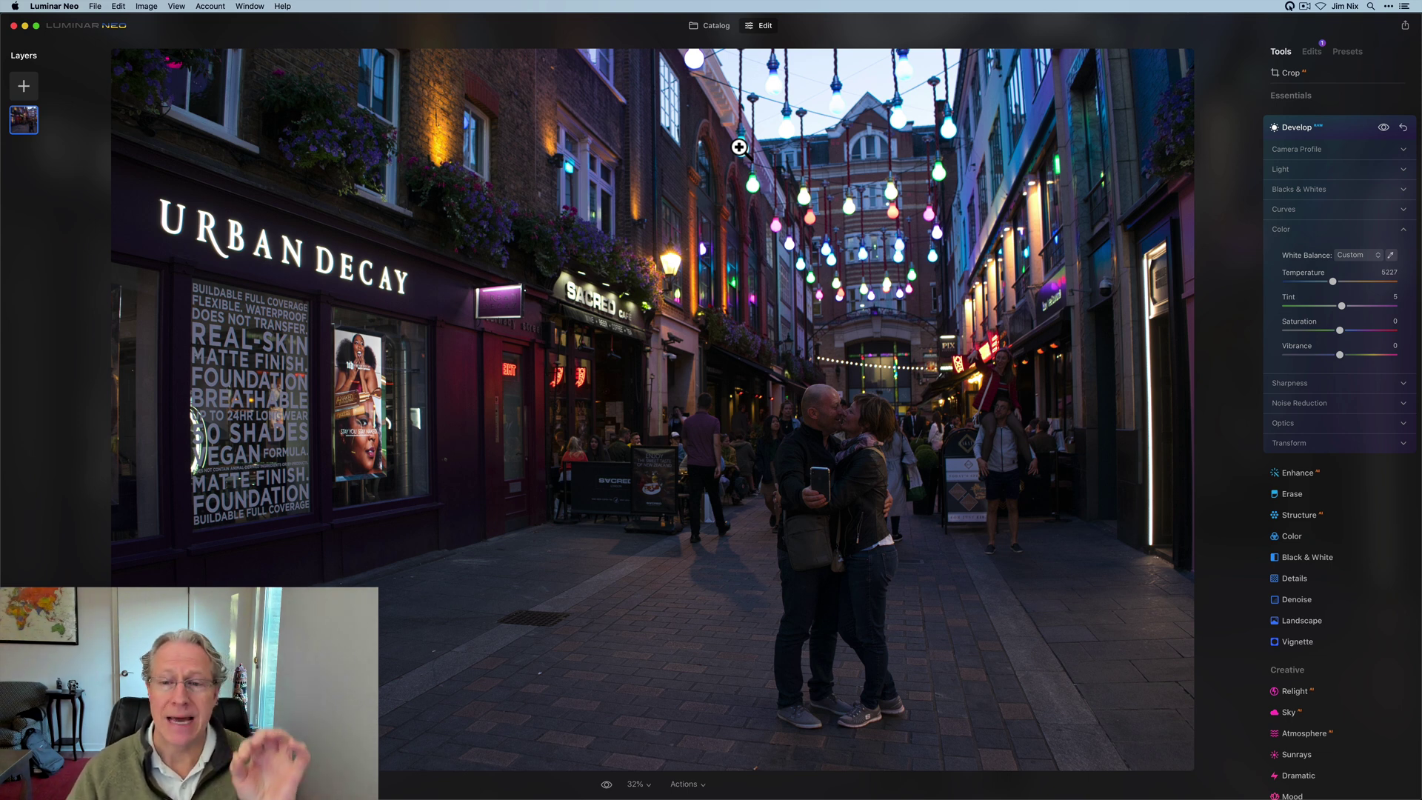
pyautogui.click(1383, 128)
pyautogui.click(1383, 128)
pyautogui.click(1383, 128)
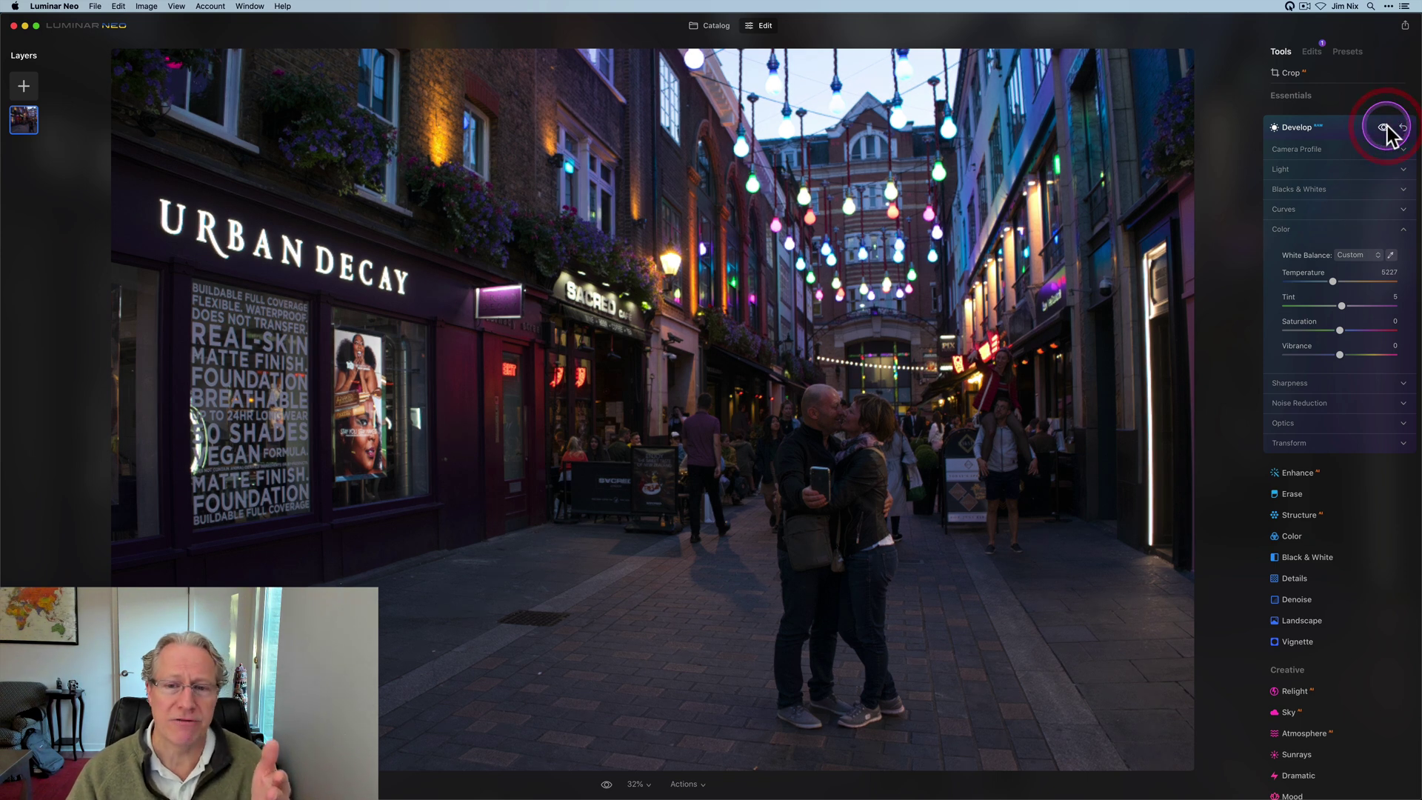
pyautogui.click(1383, 128)
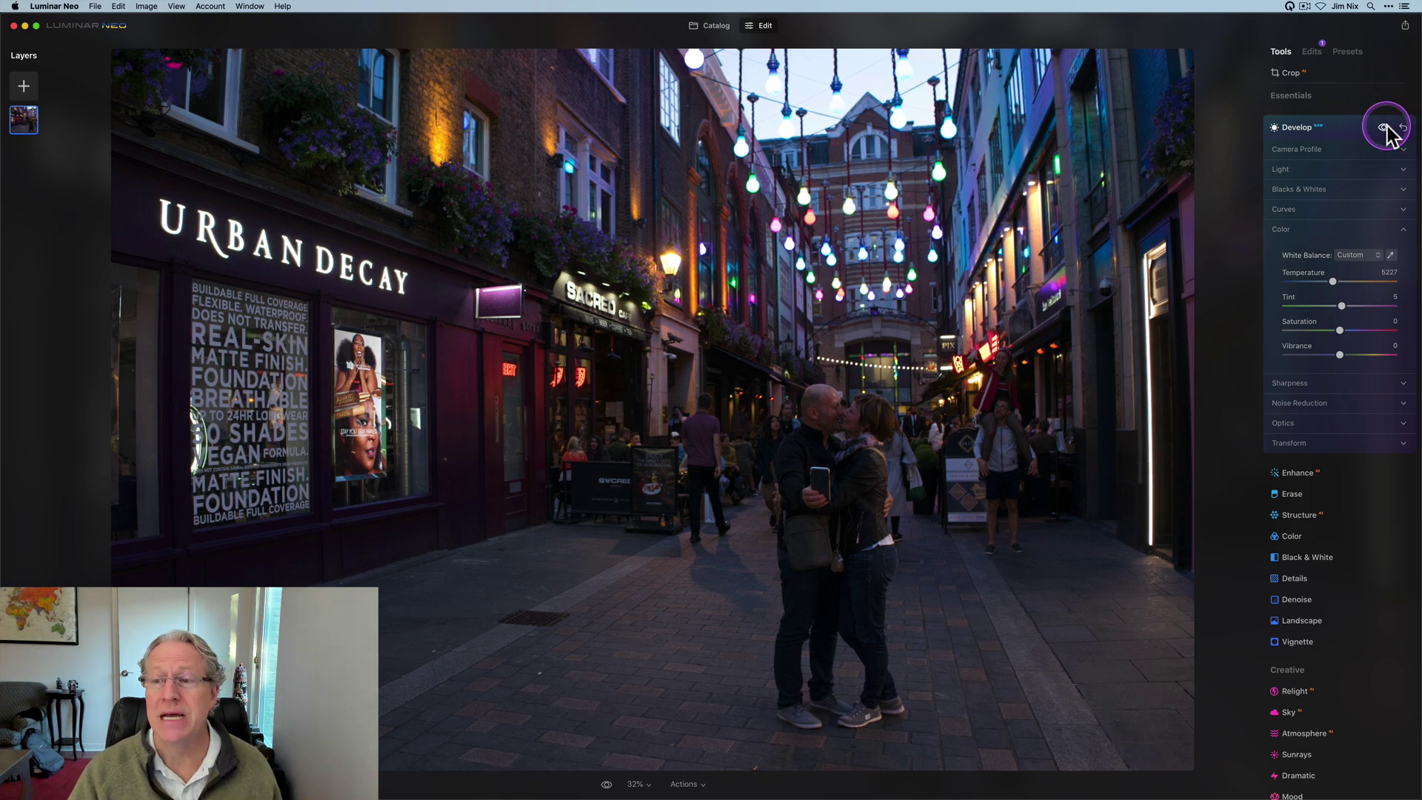
# - Sample the string lights as neutral (3398 / -5), cancel the picker, and reset Develop
pyautogui.click(1391, 255)
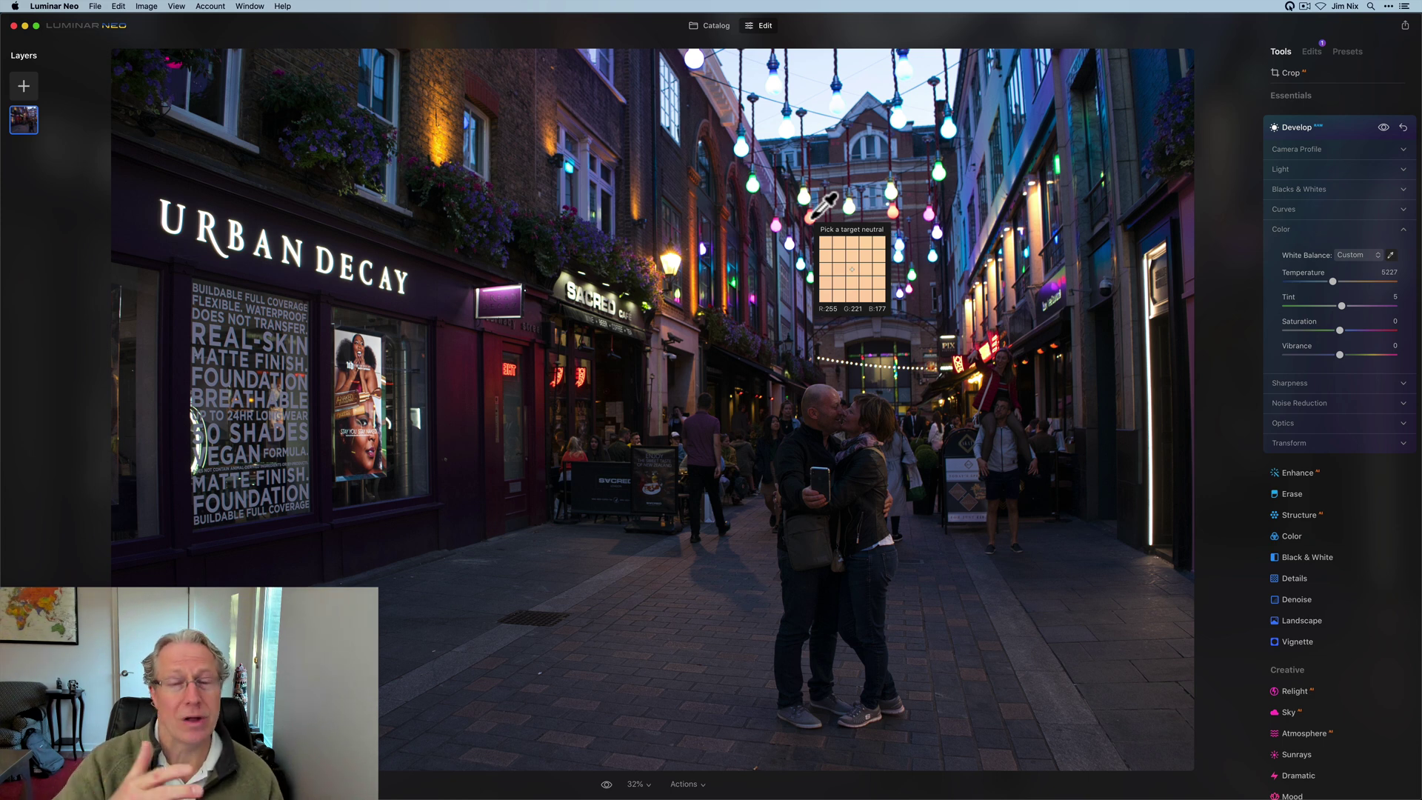
pyautogui.press('super+Tab')
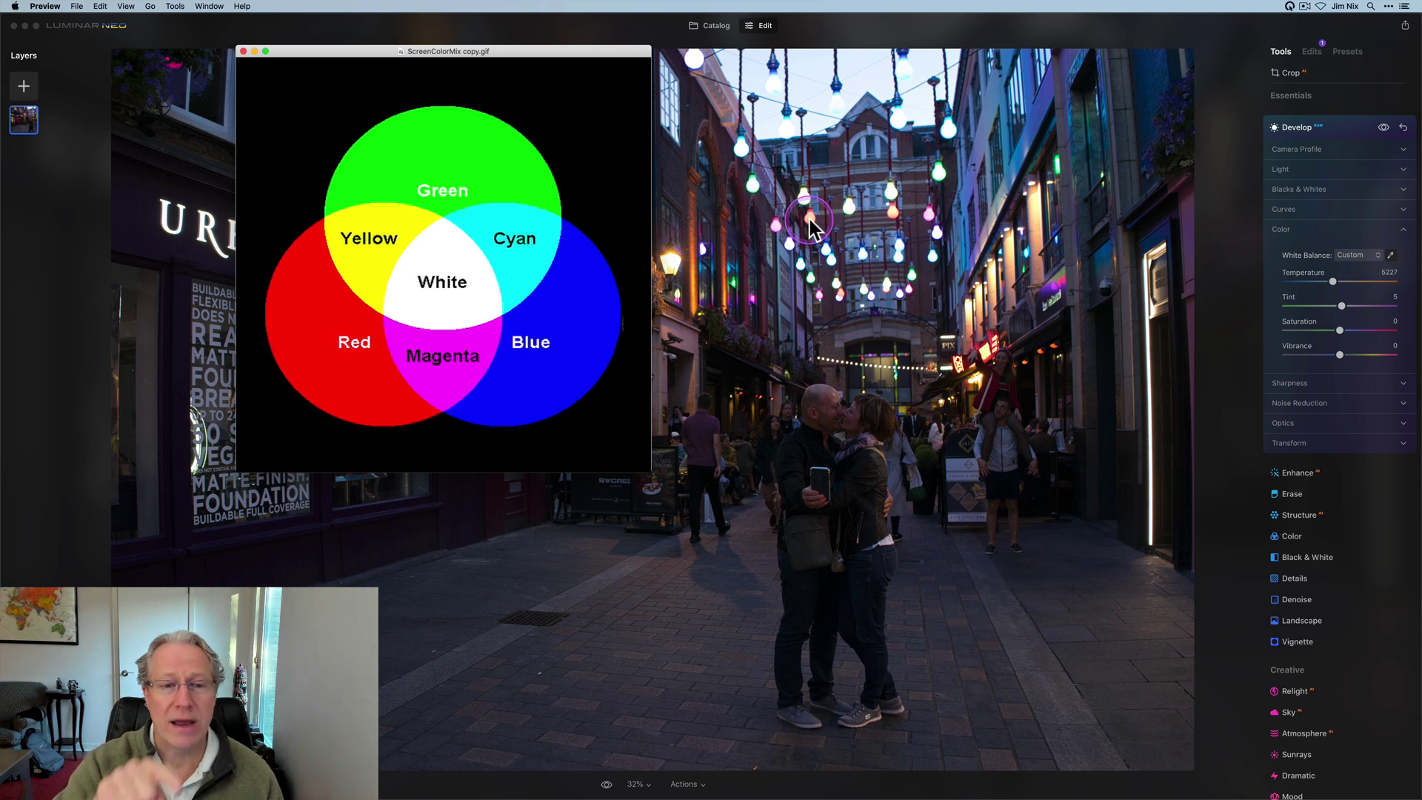
pyautogui.press('super+Tab')
pyautogui.click(807, 217)
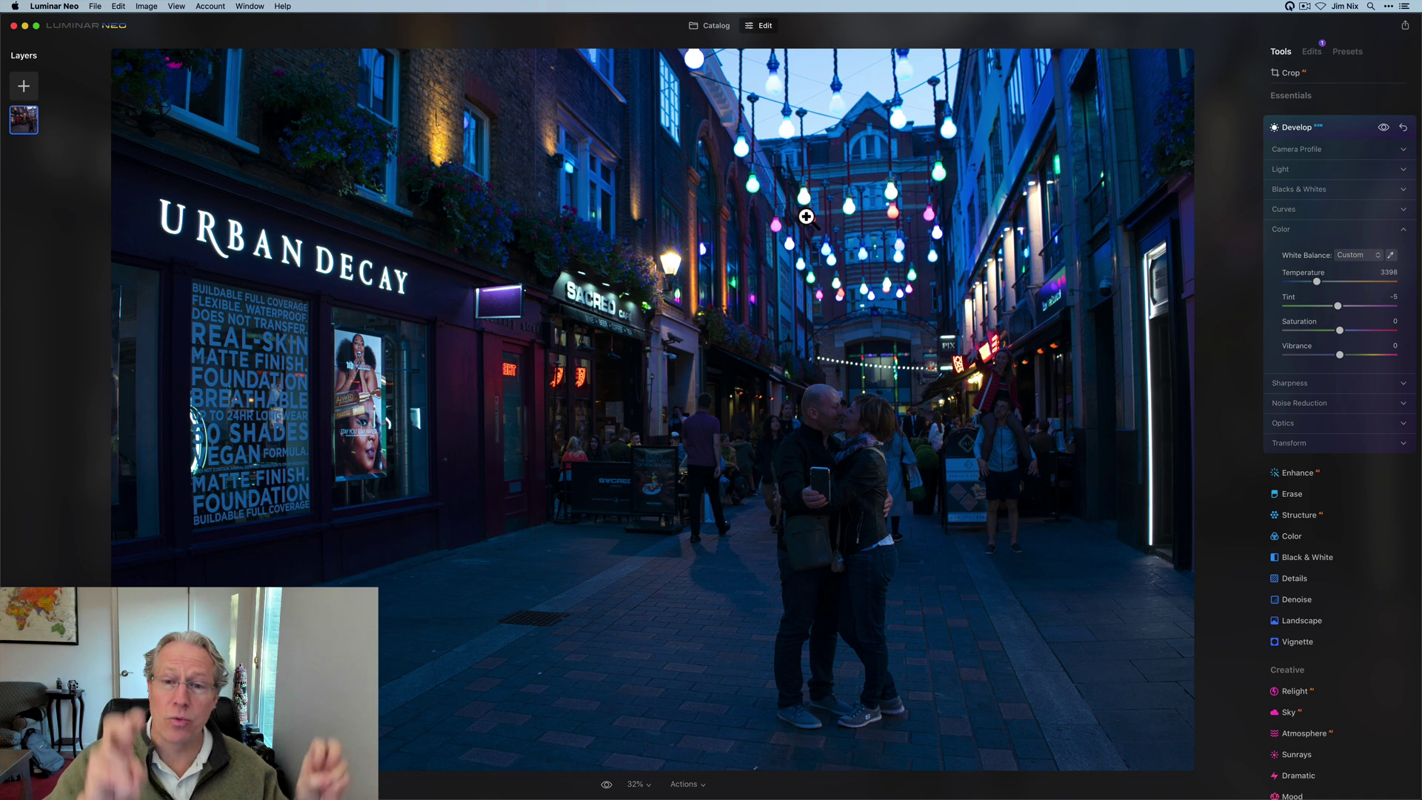
pyautogui.click(1392, 257)
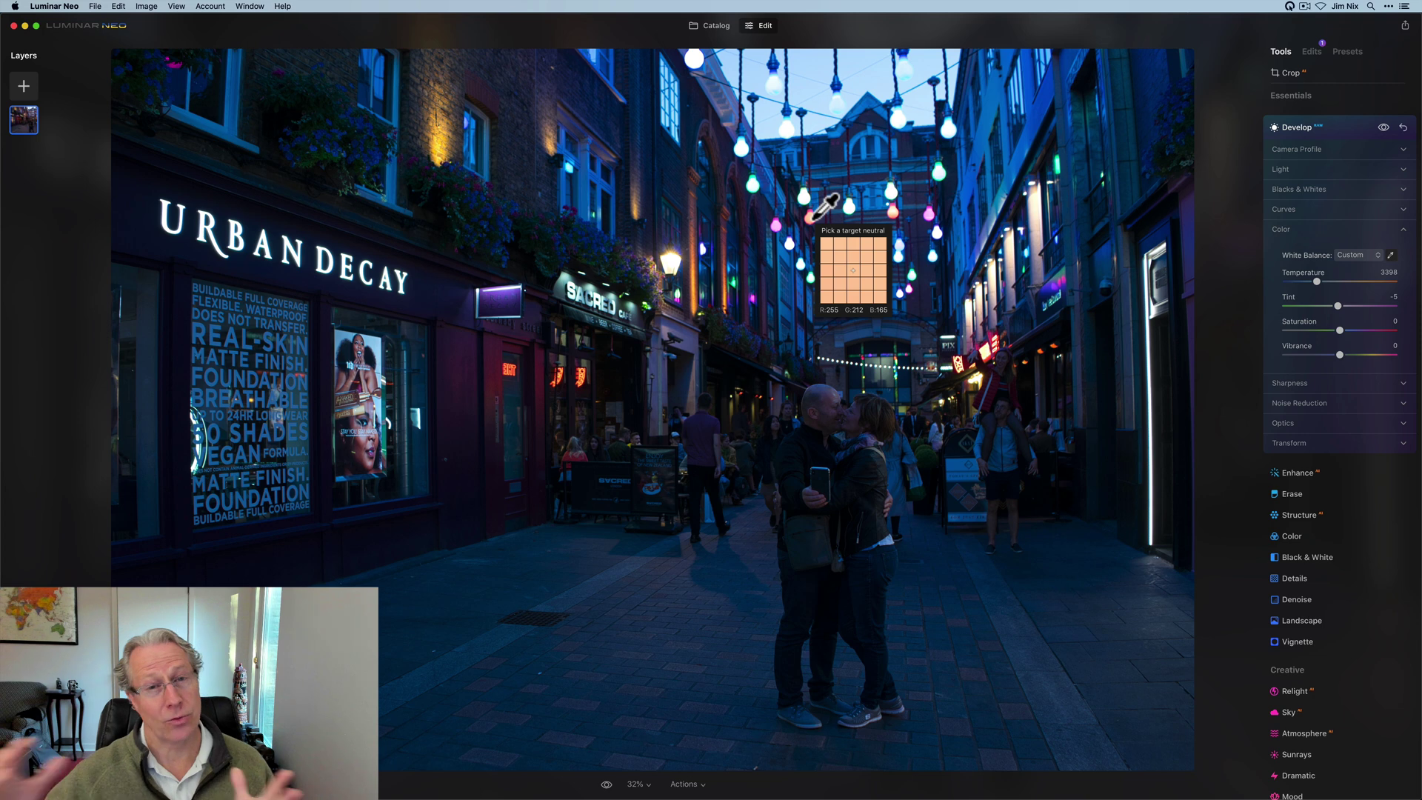
pyautogui.click(1397, 216)
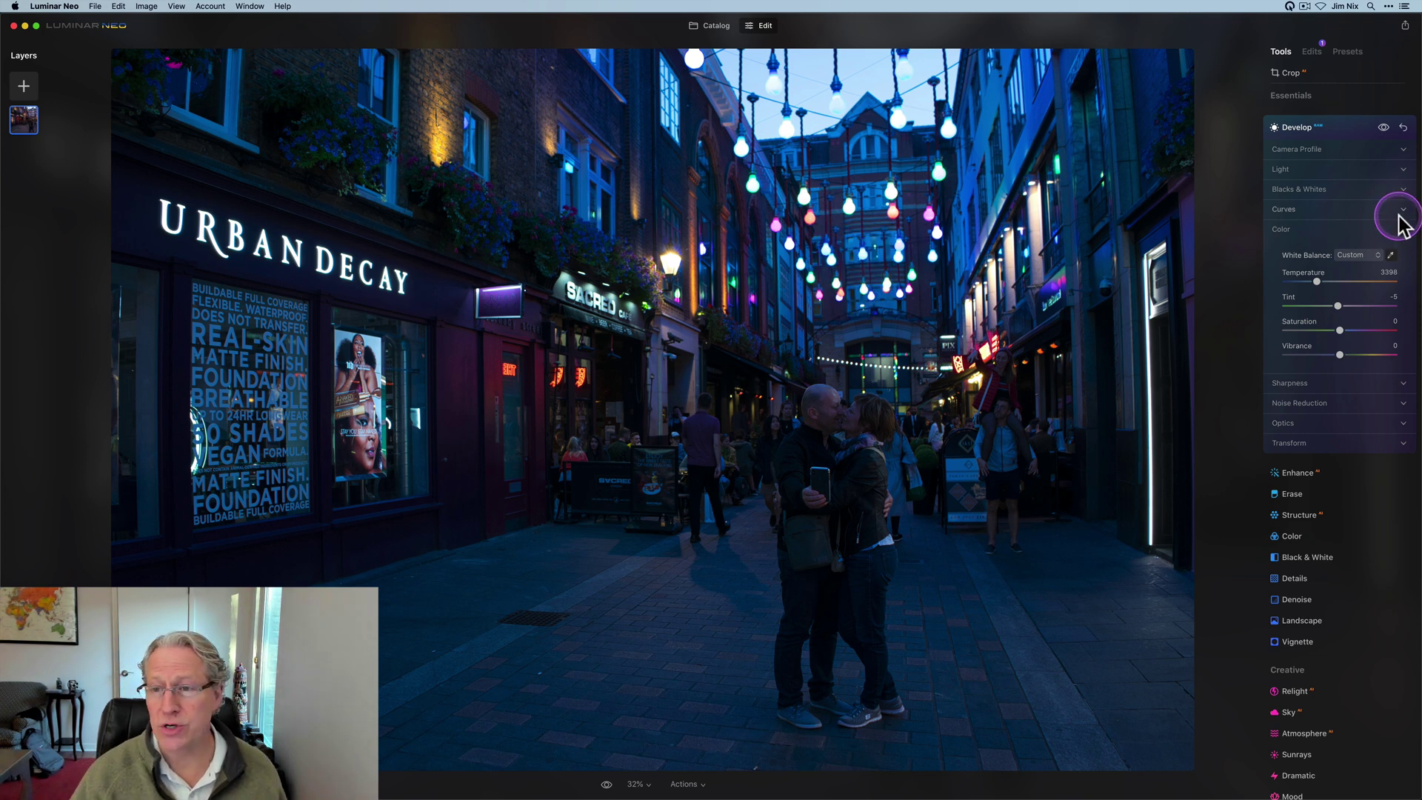
pyautogui.click(1403, 128)
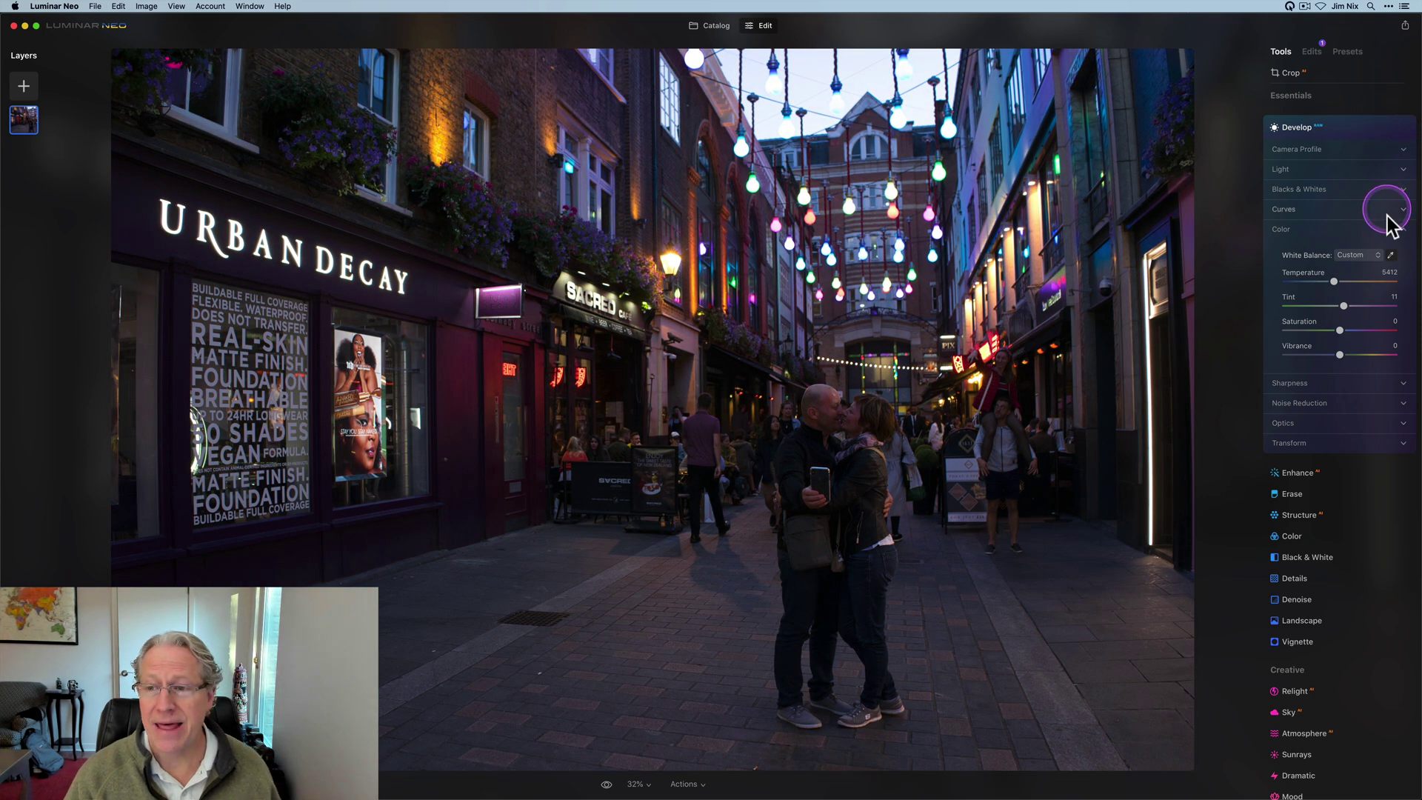
pyautogui.click(1390, 257)
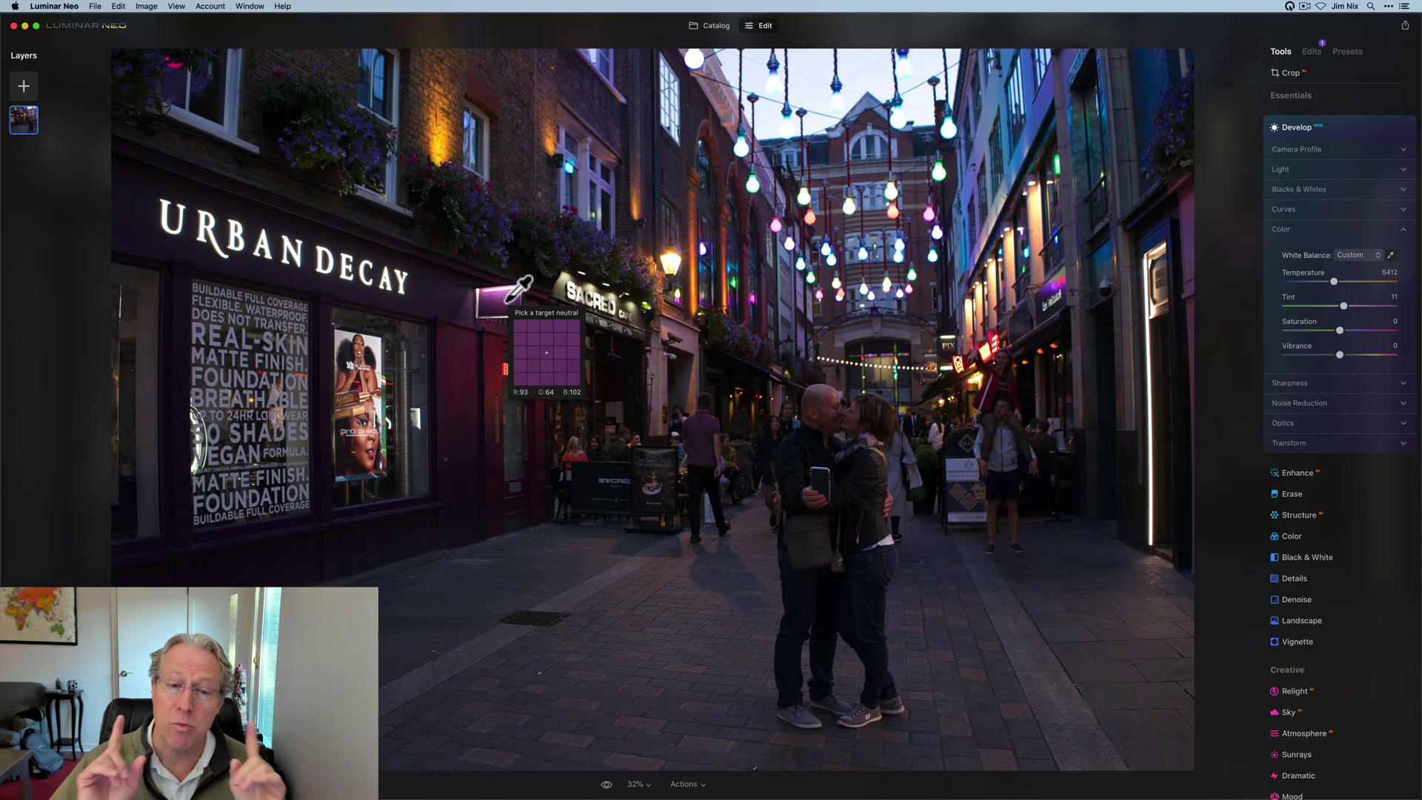
pyautogui.press('super+Tab')
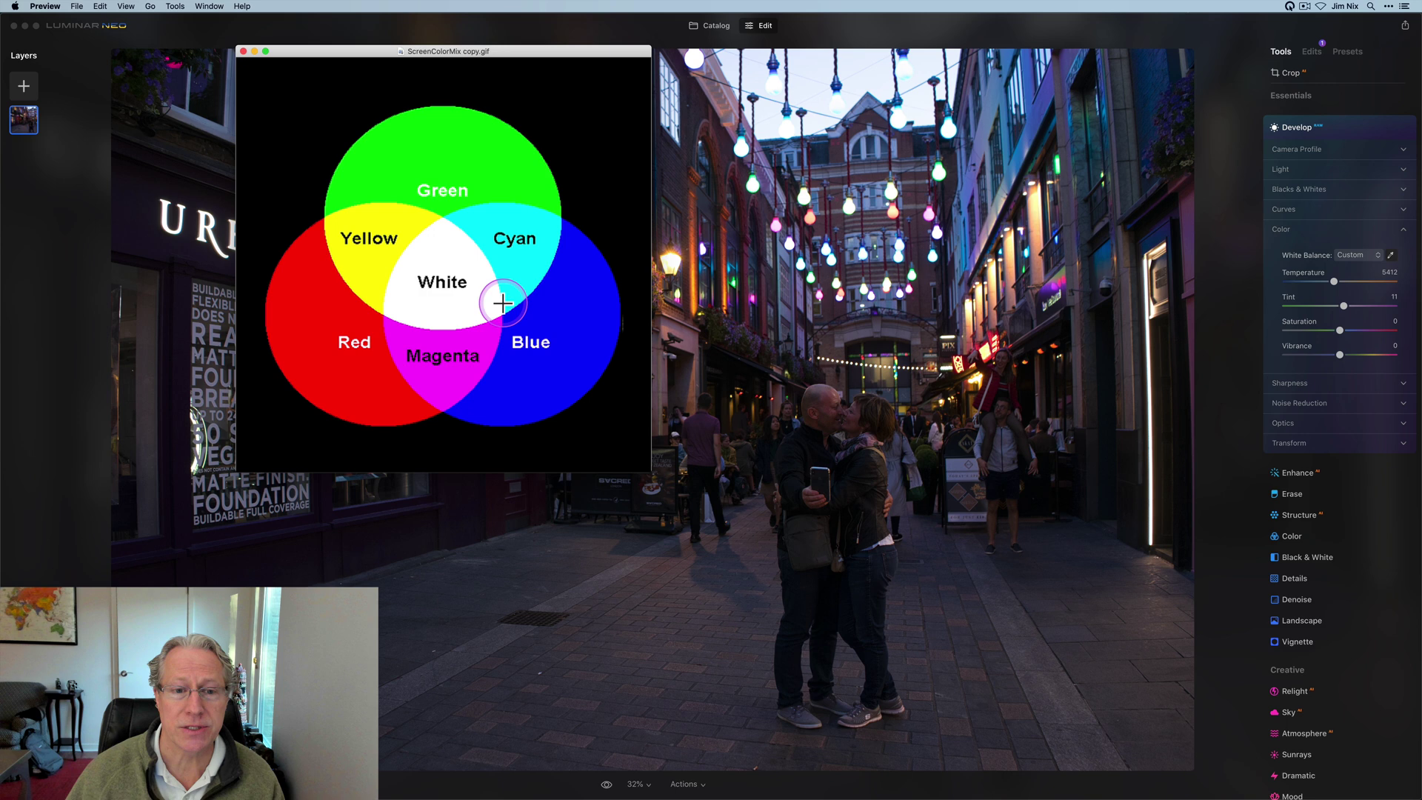
pyautogui.press('super+Tab')
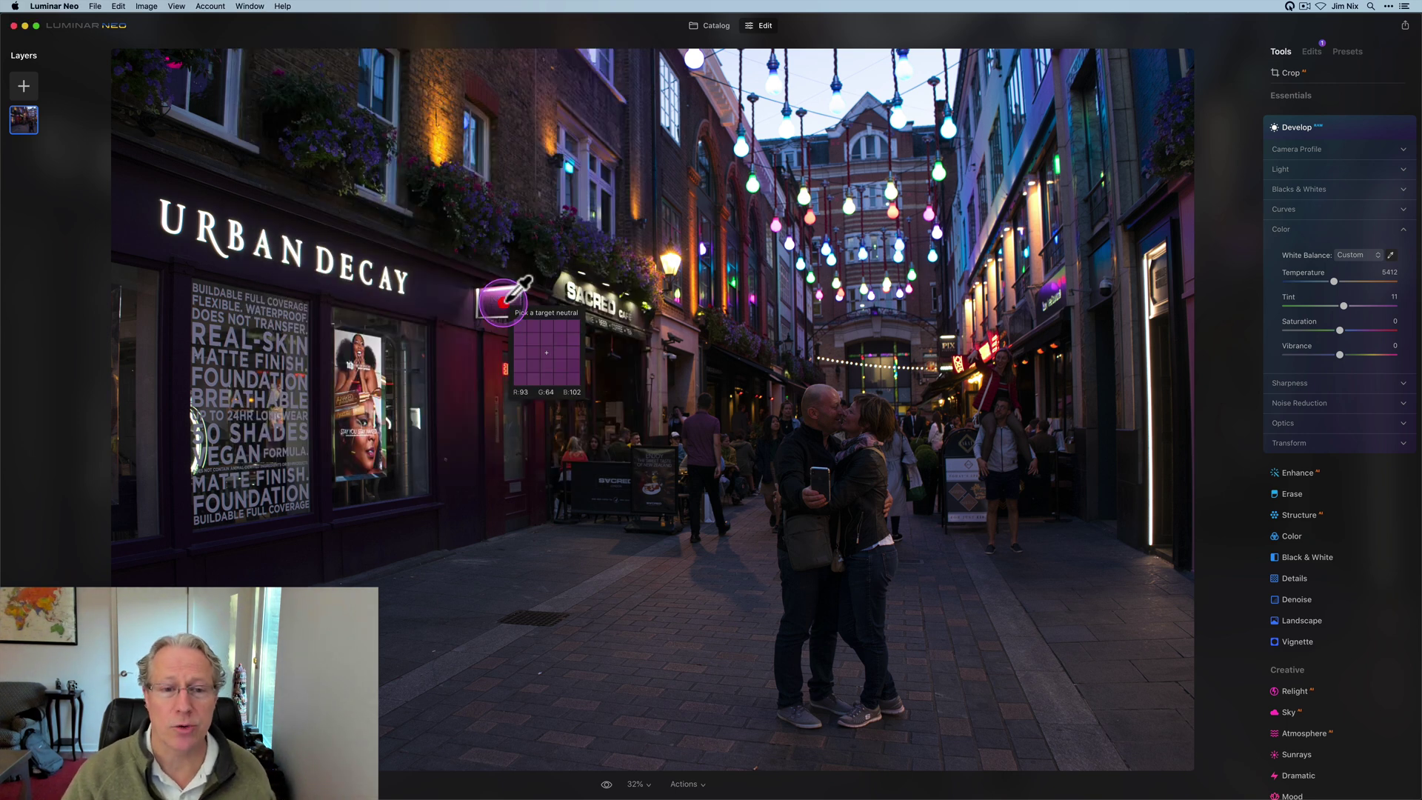
pyautogui.click(504, 300)
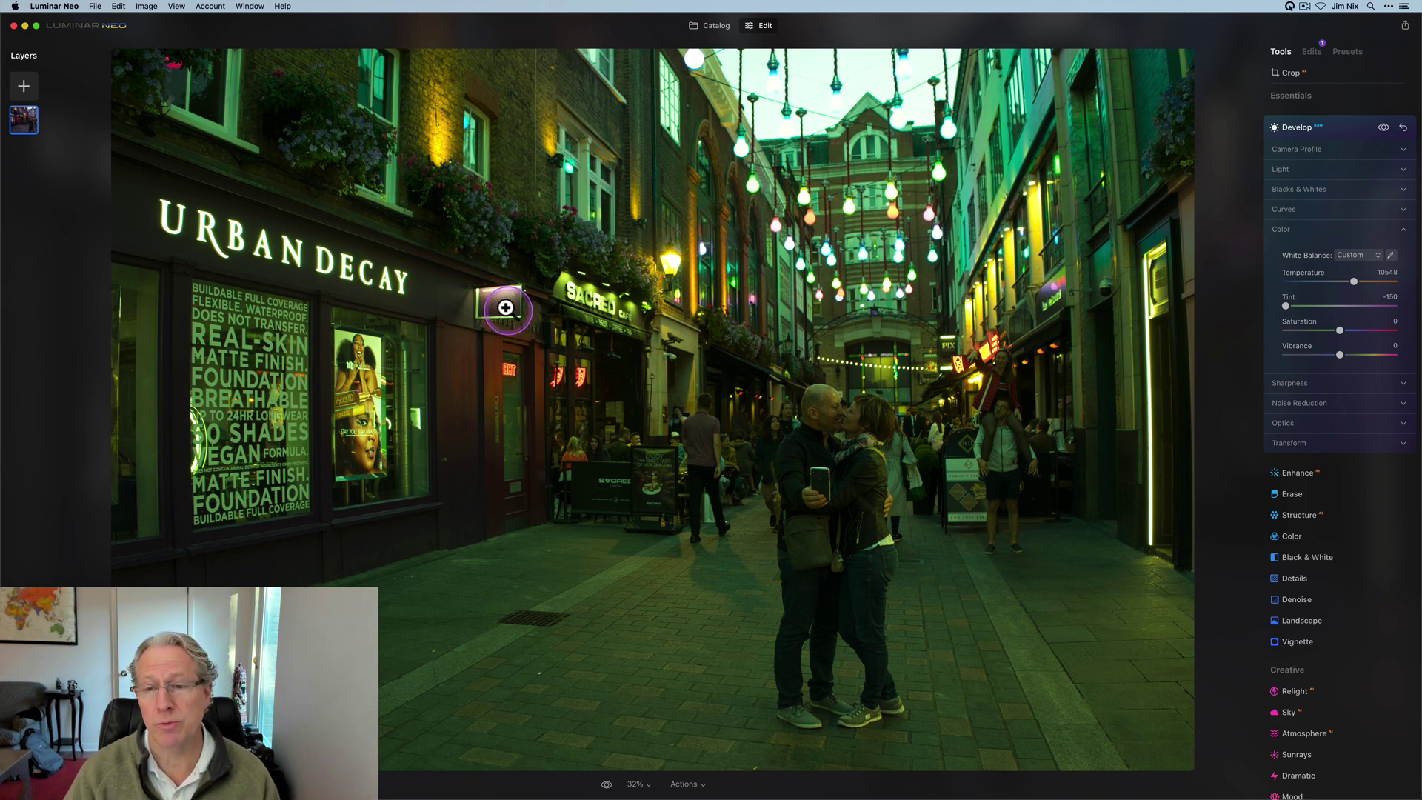
pyautogui.click(505, 307)
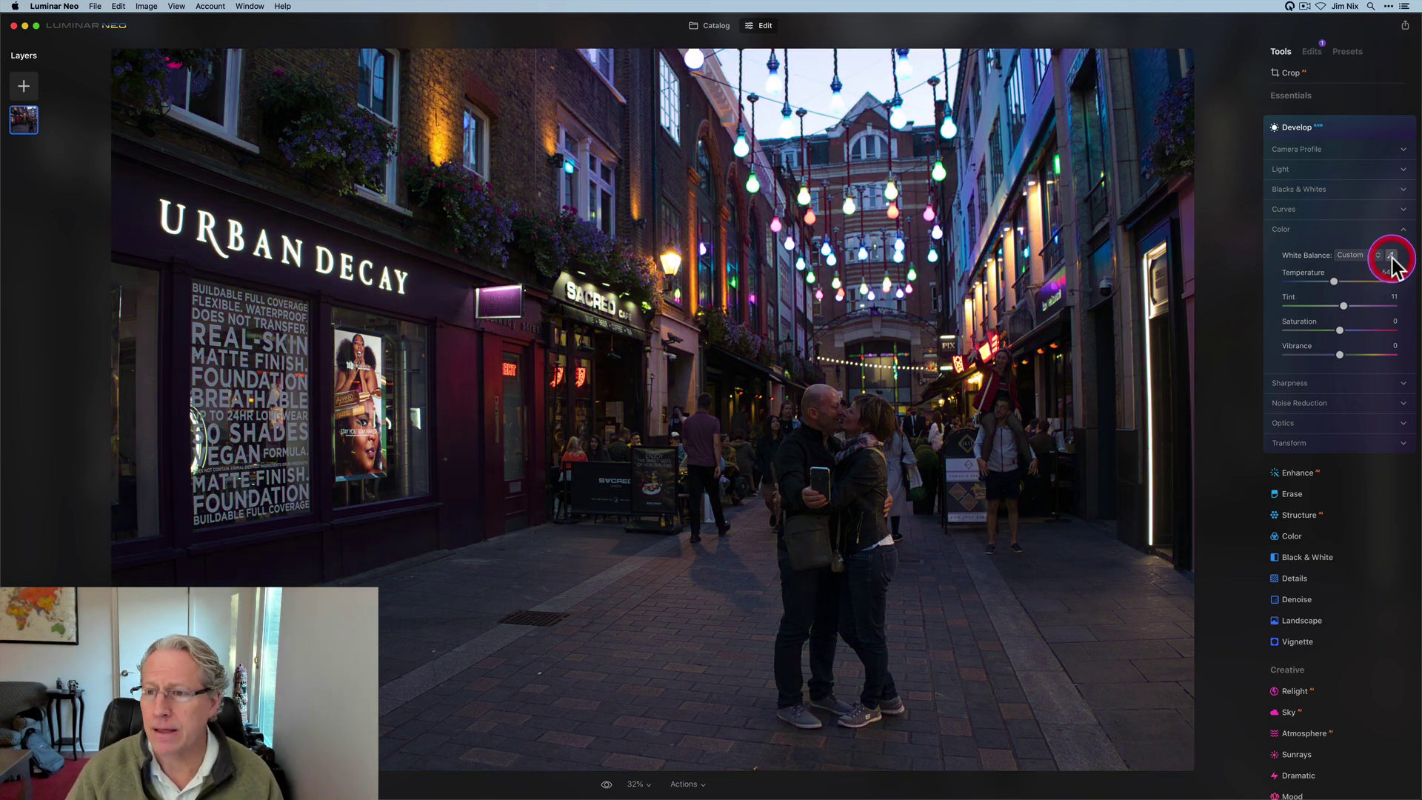
pyautogui.click(1390, 254)
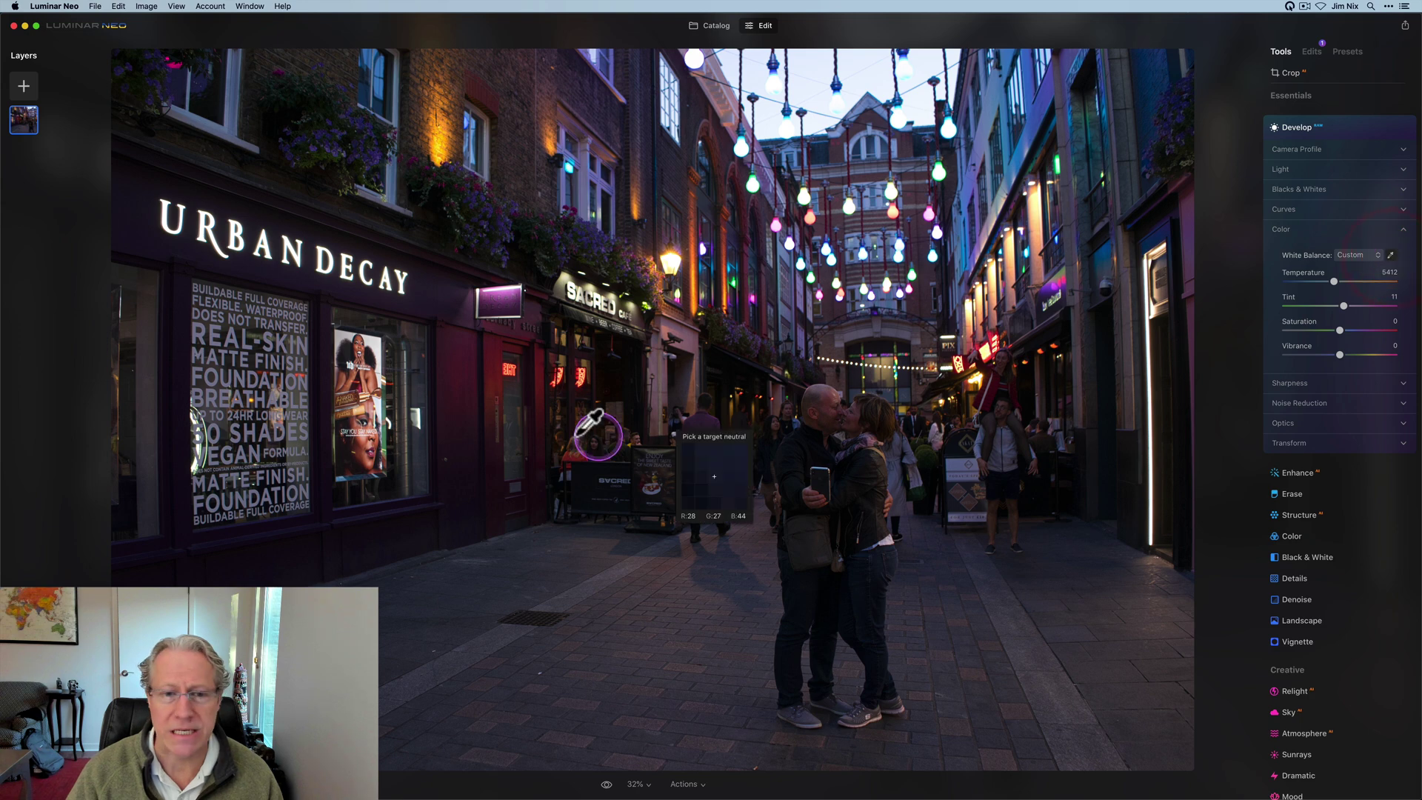
pyautogui.click(502, 301)
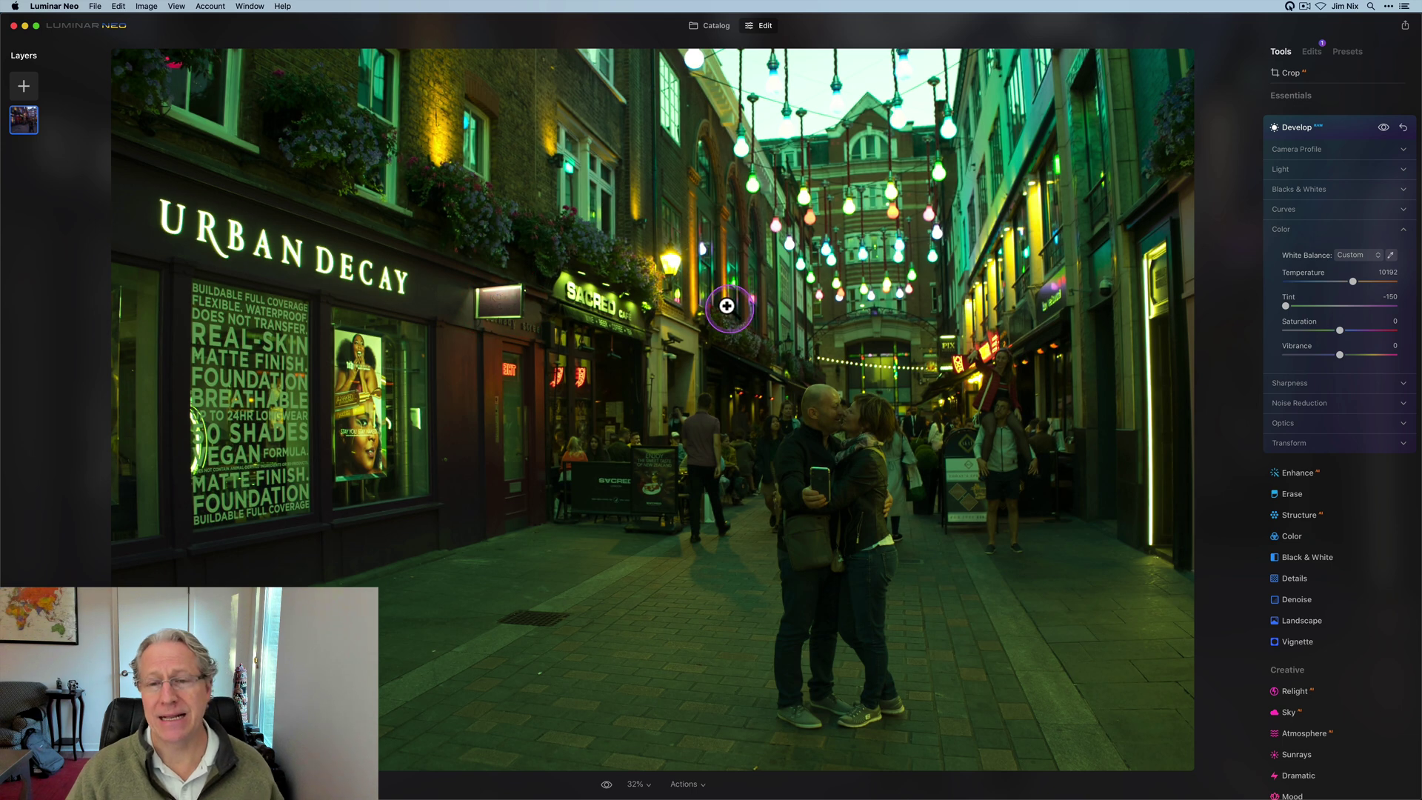
pyautogui.click(1401, 128)
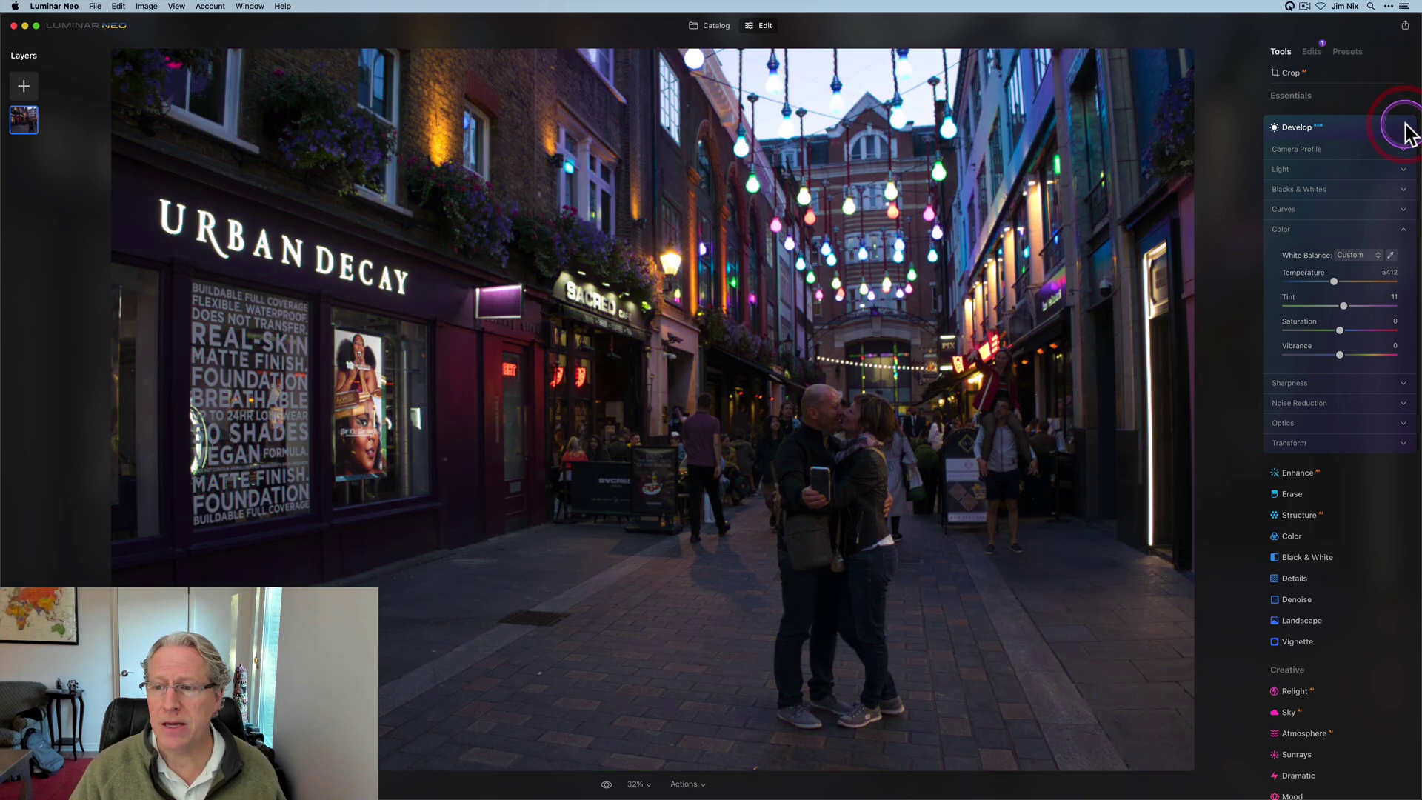
pyautogui.click(1389, 255)
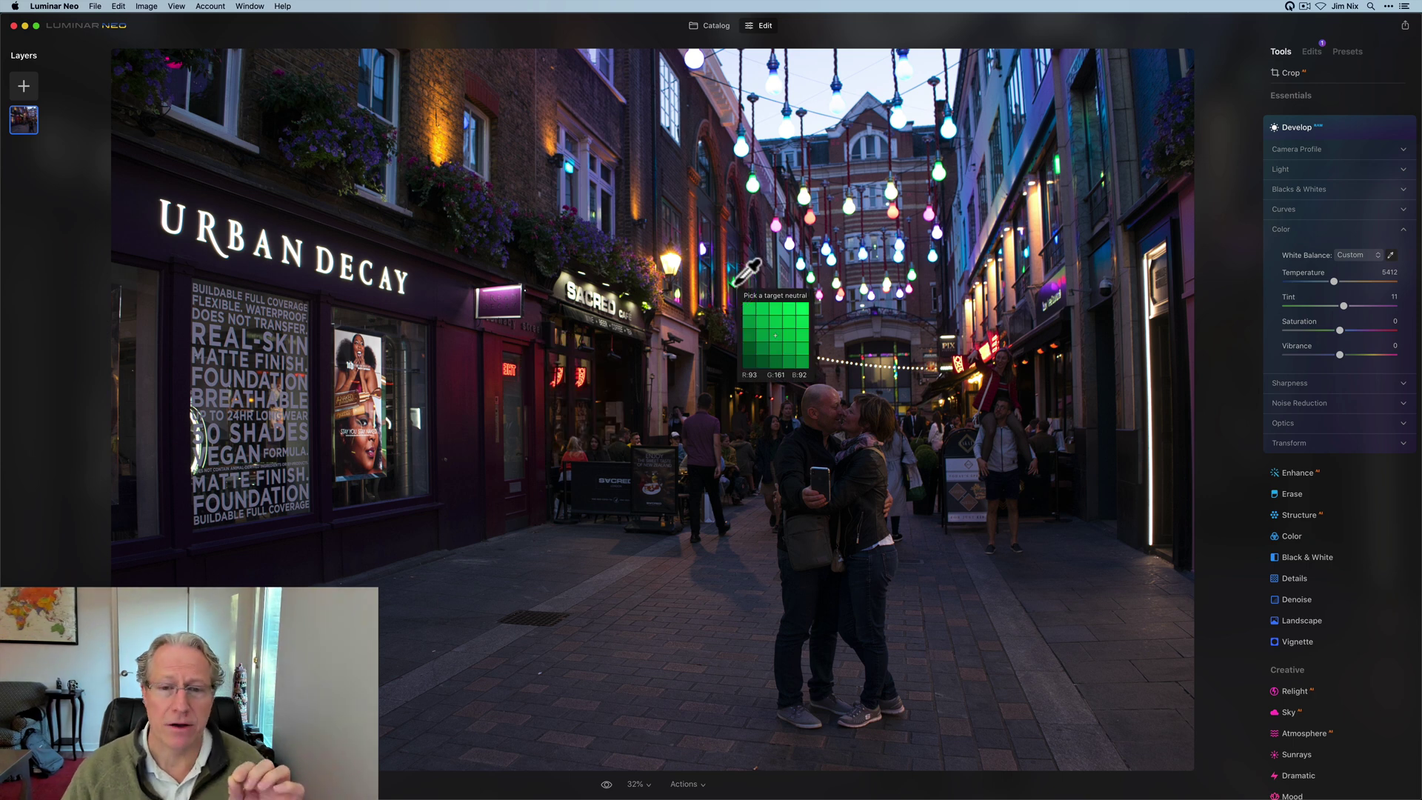
pyautogui.click(732, 285)
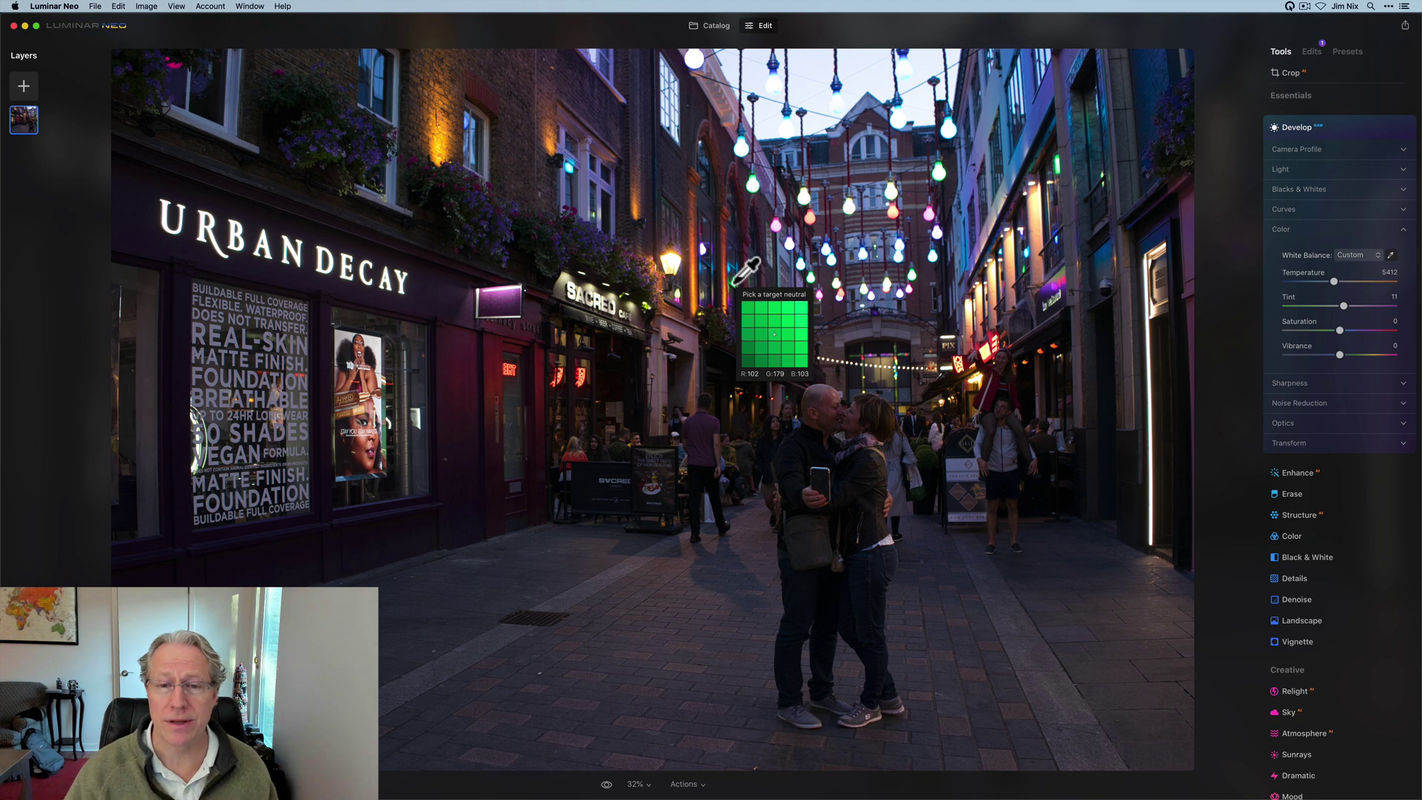
pyautogui.click(728, 283)
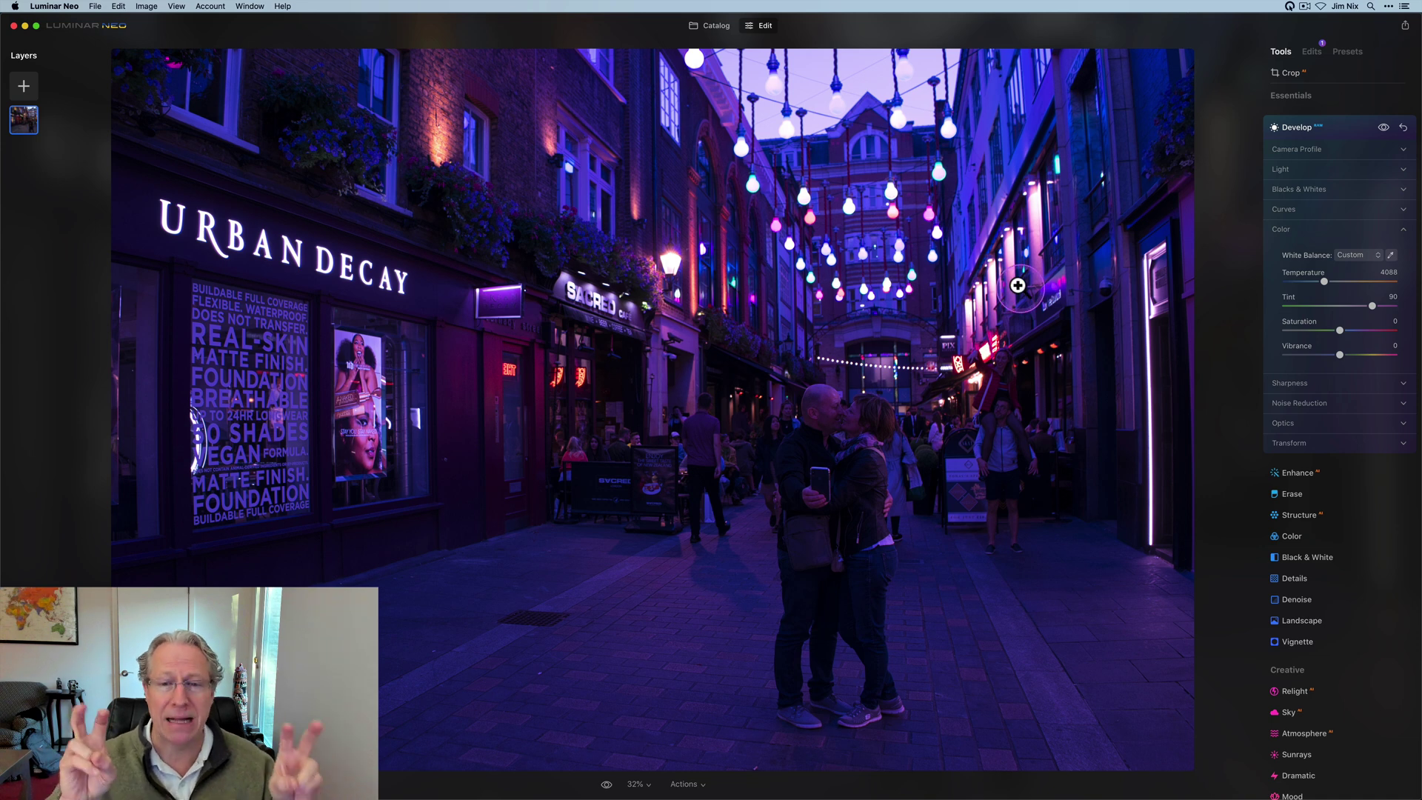
pyautogui.click(1402, 128)
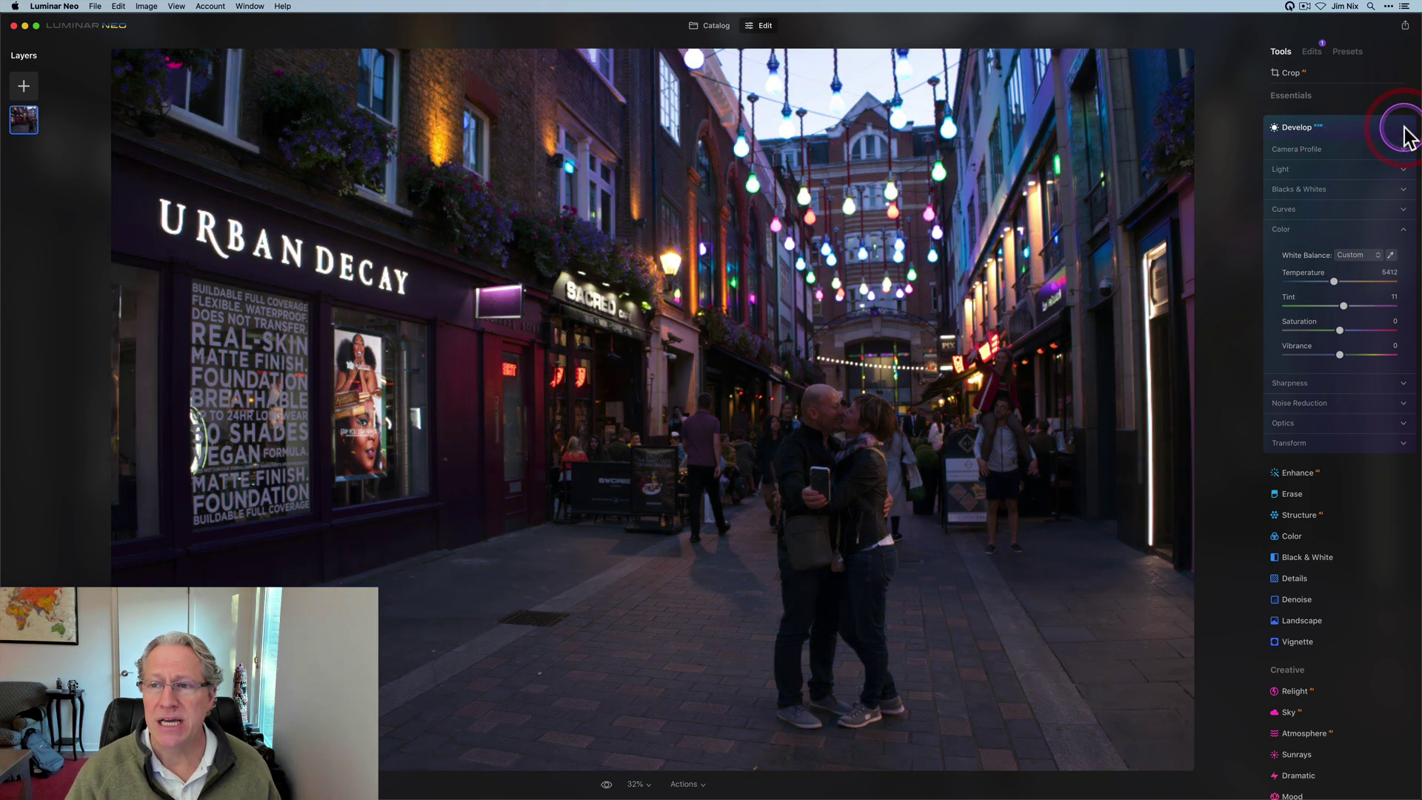
pyautogui.click(1390, 255)
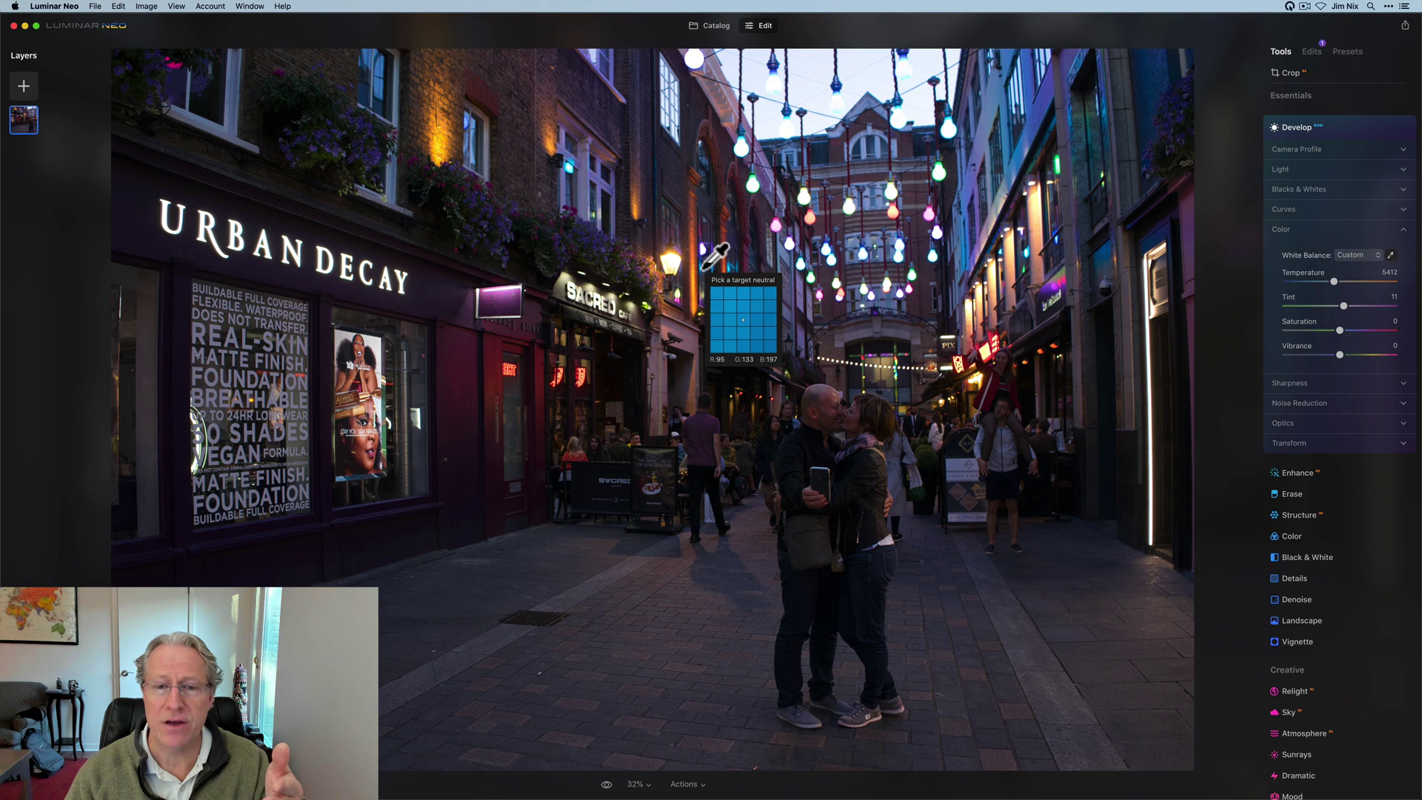
pyautogui.click(702, 268)
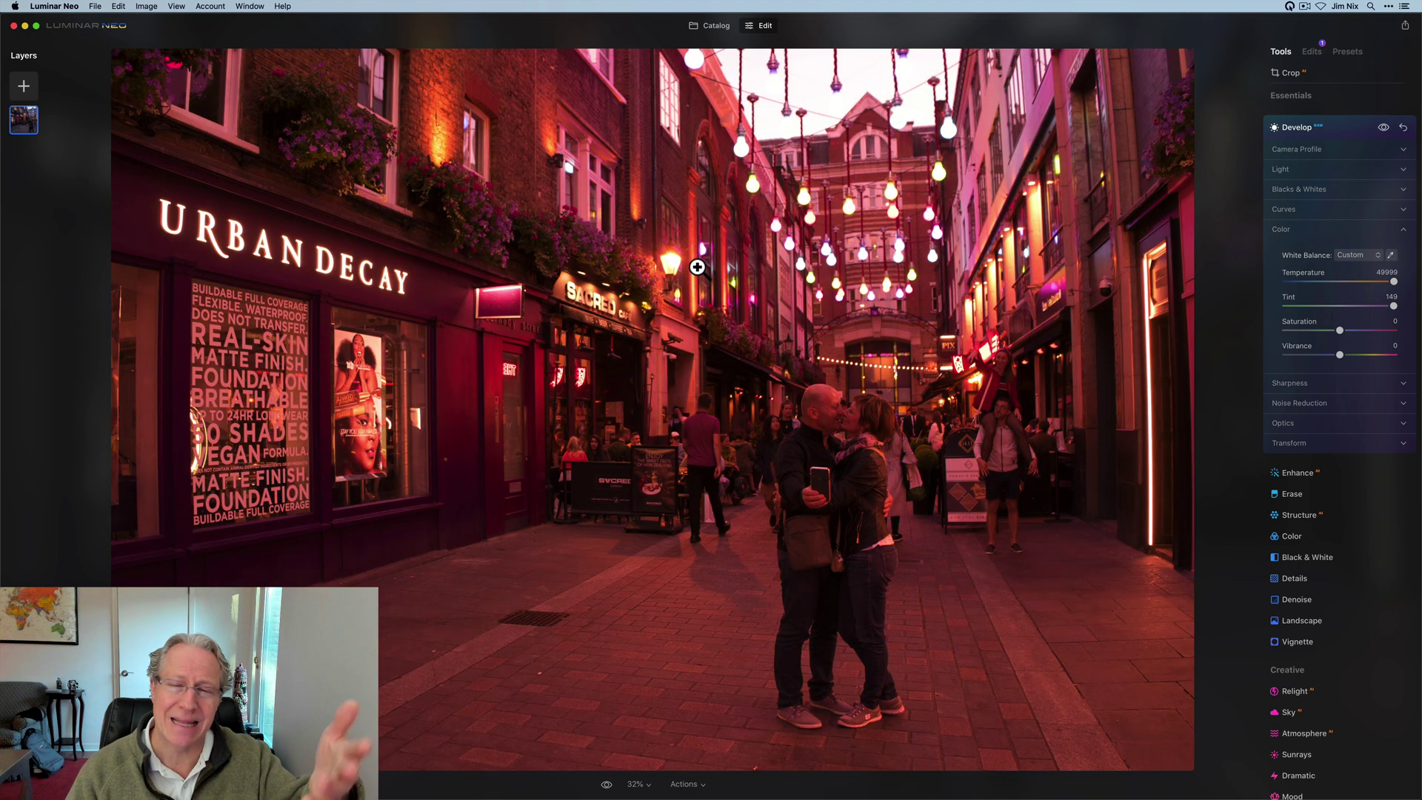
pyautogui.click(1403, 128)
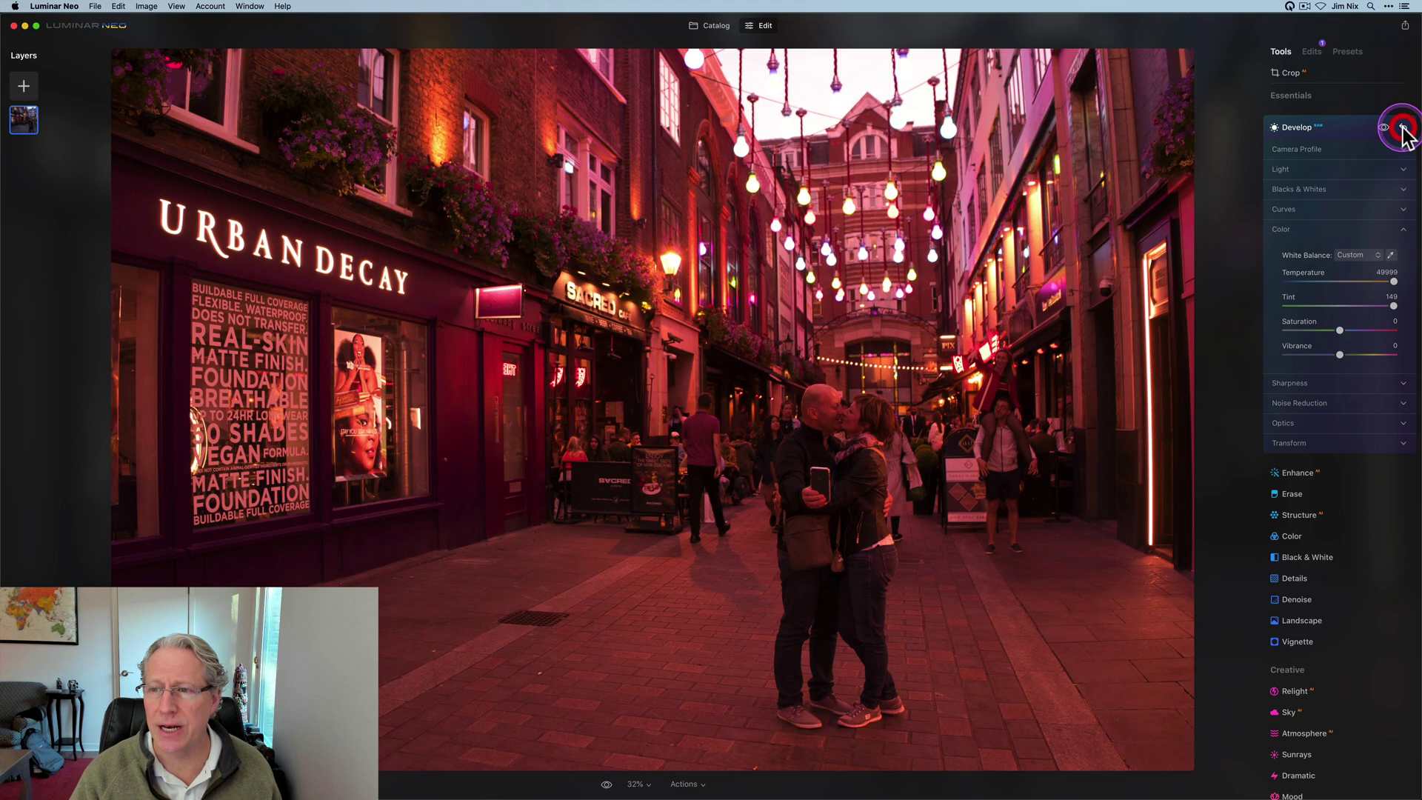
pyautogui.click(1390, 255)
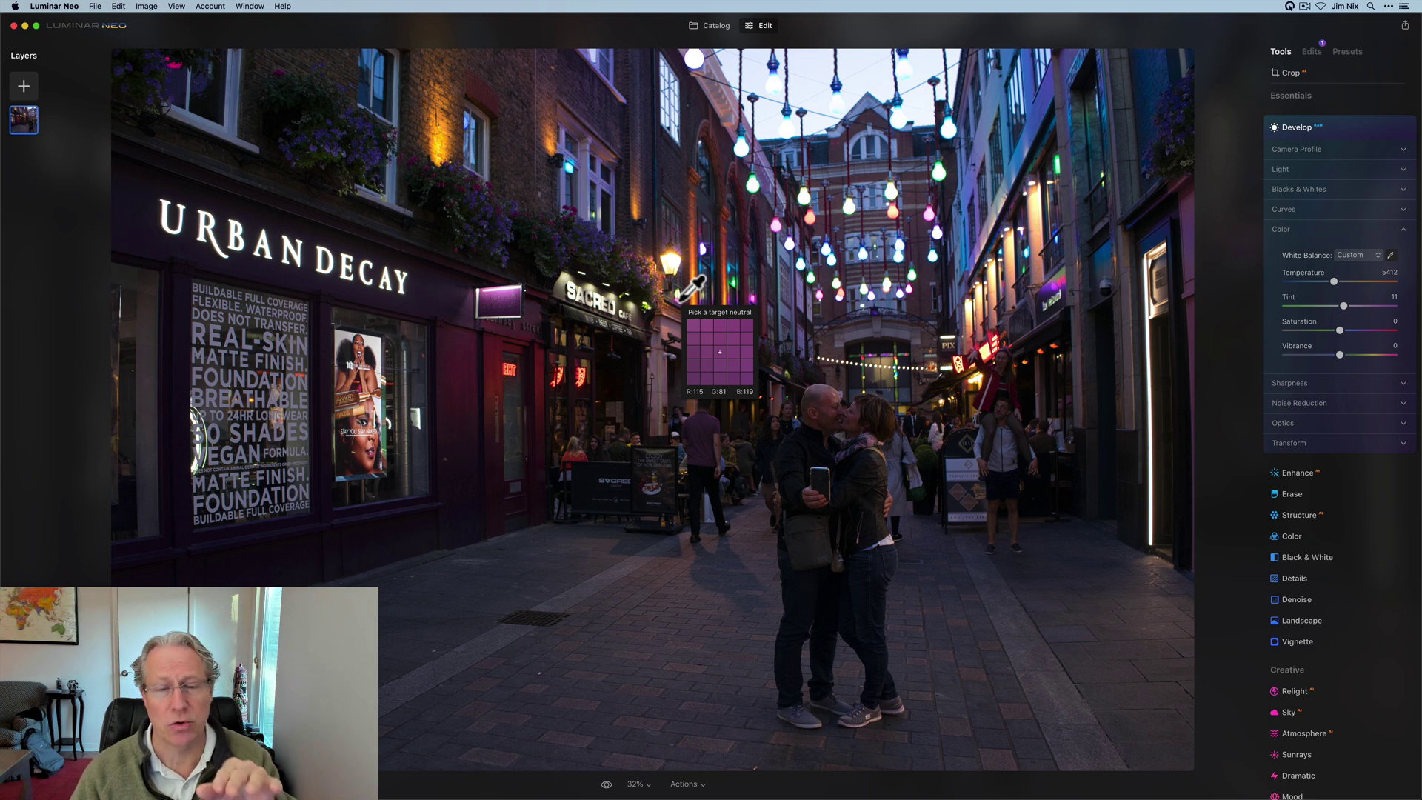
pyautogui.click(674, 299)
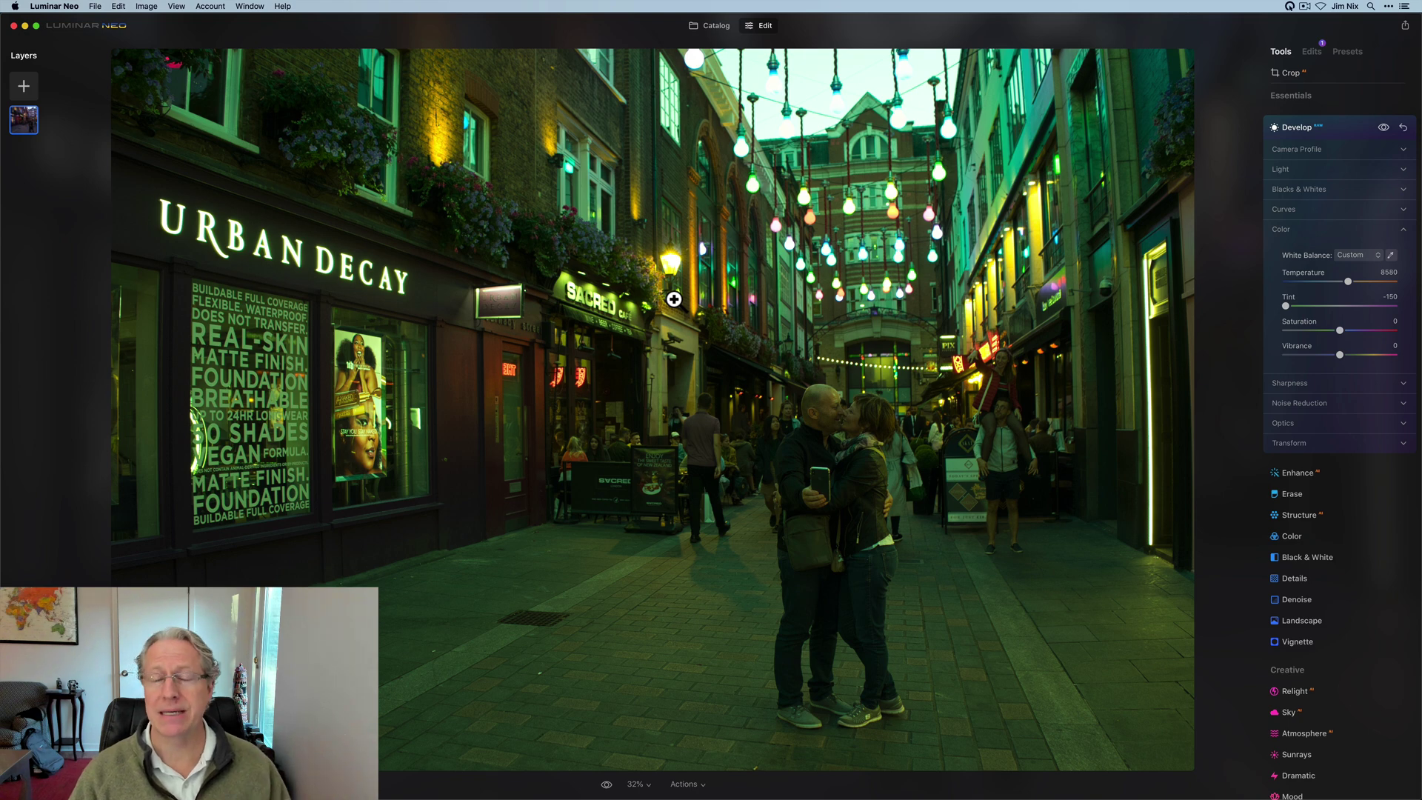
pyautogui.press('super+Tab')
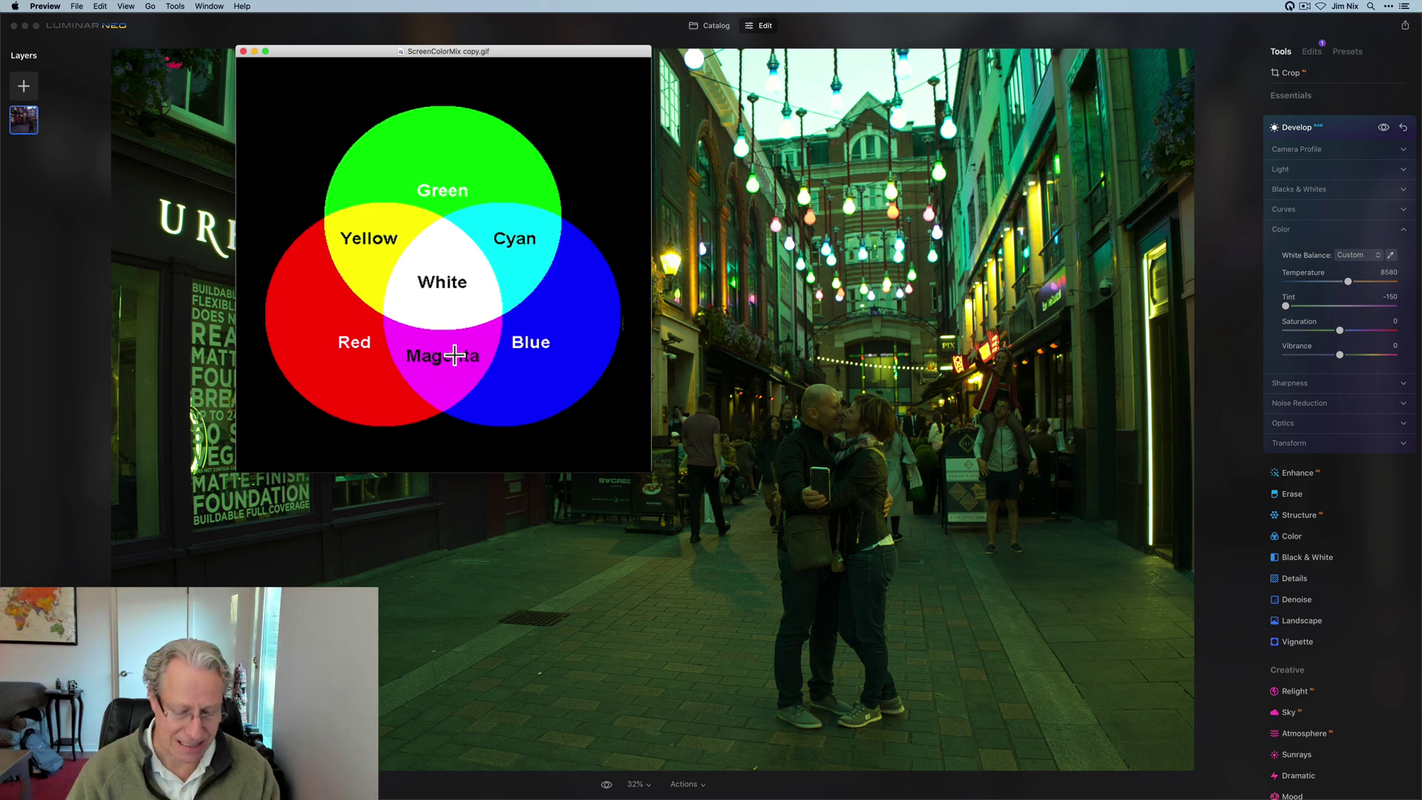
pyautogui.press('super+Tab')
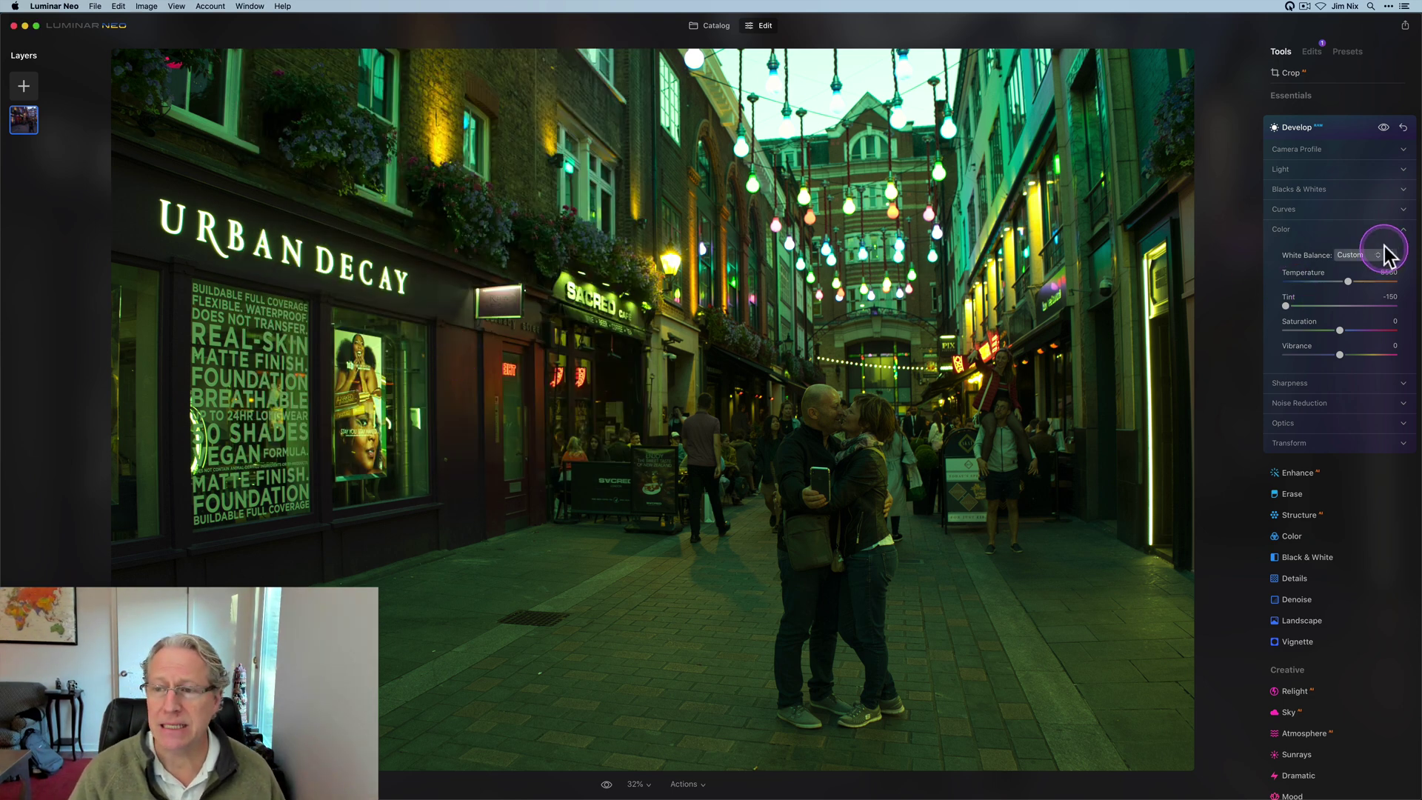
# - Reset the seascape's white balance, try cooling Temperature to 4773, and reset again
pyautogui.click(1402, 128)
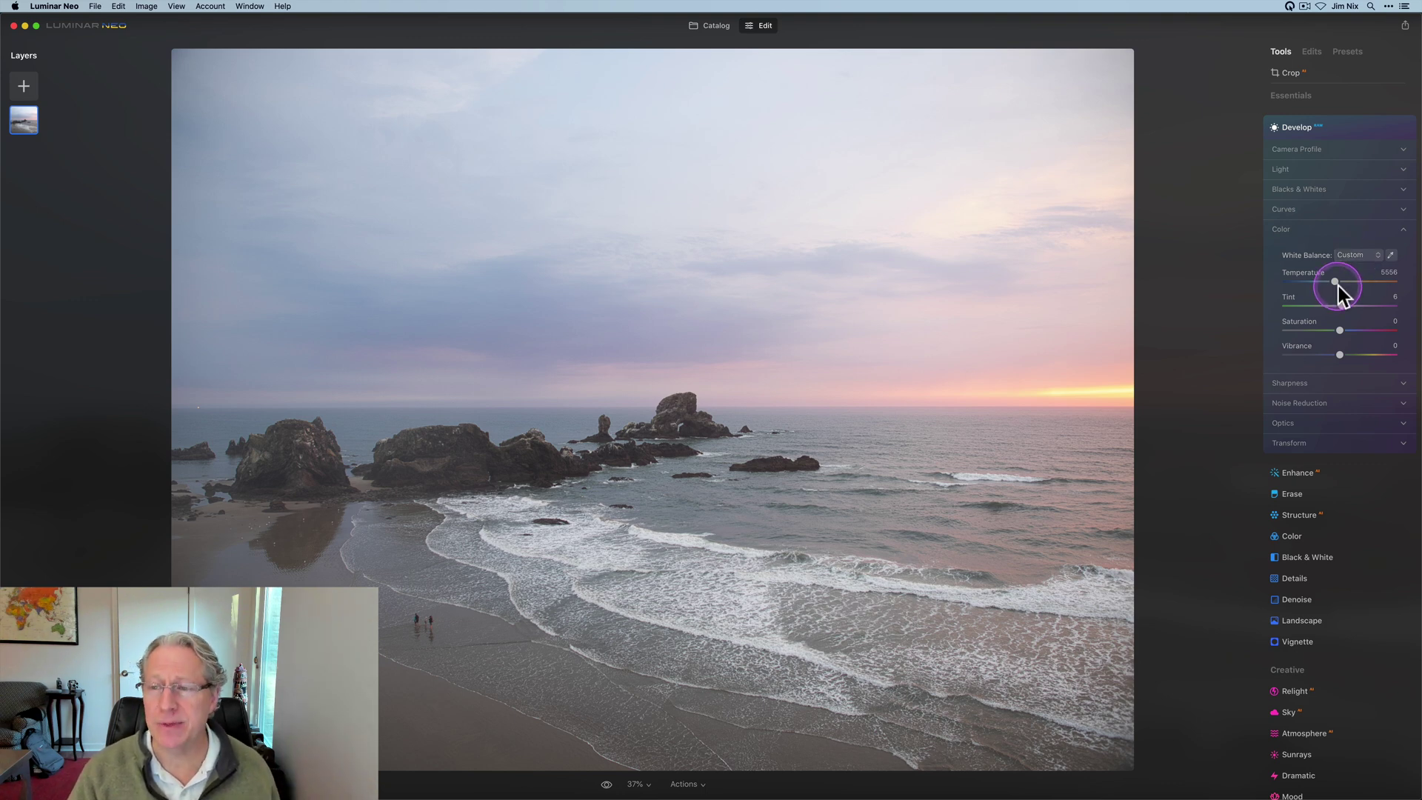
pyautogui.moveTo(1339, 286); pyautogui.dragTo(1331, 283)
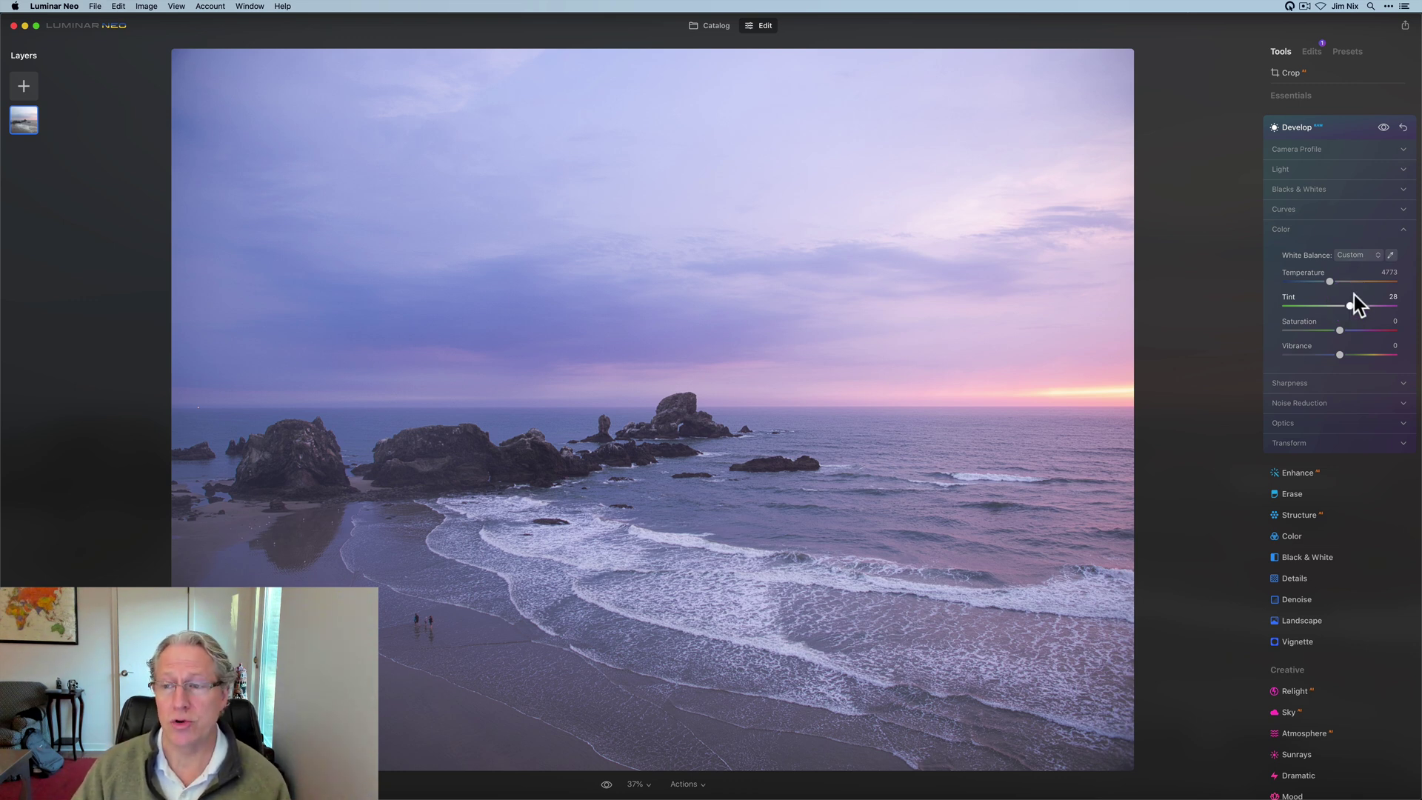
pyautogui.click(1403, 127)
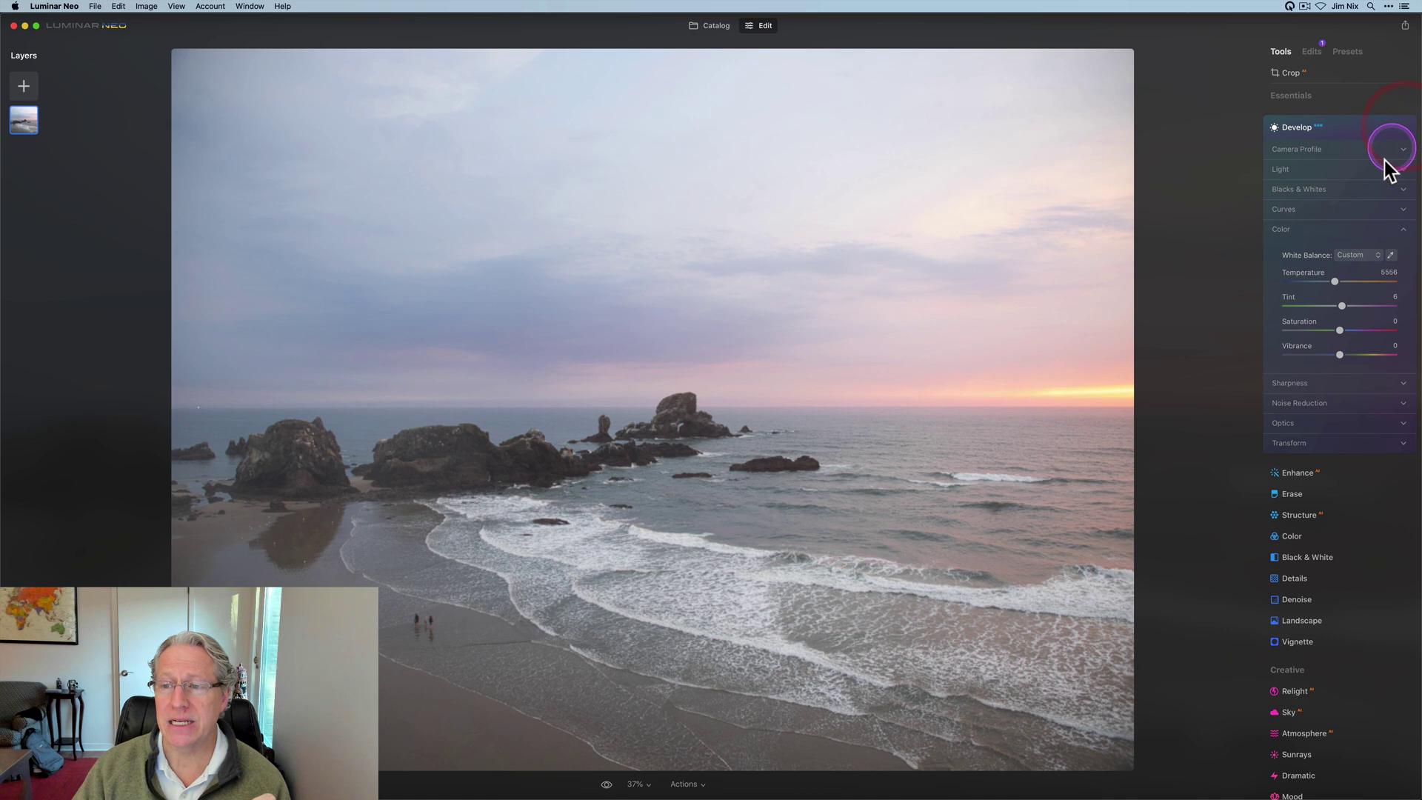
# - Preview the Daylight, Cloudy and Tungsten white balance presets on the seascape
pyautogui.click(1353, 253)
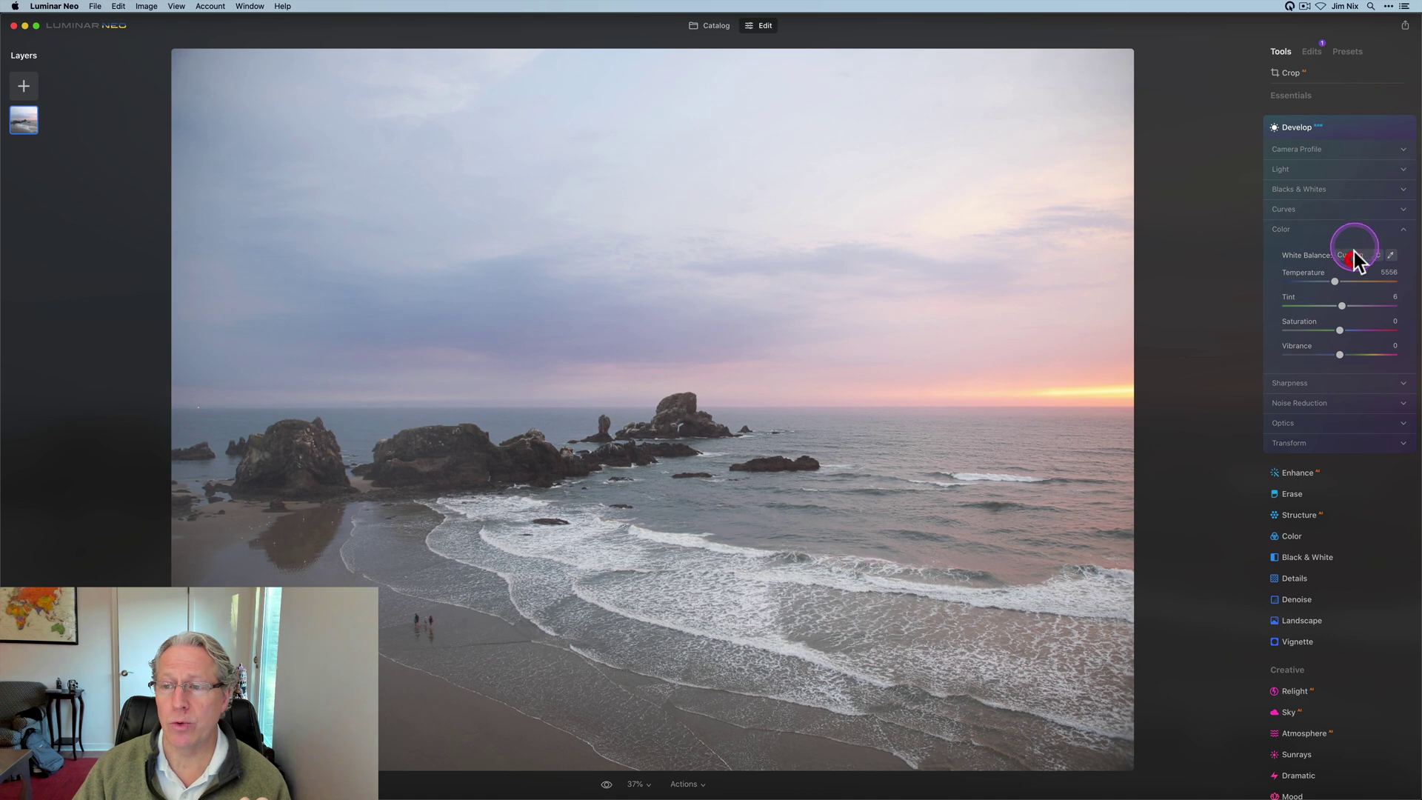
pyautogui.click(1355, 289)
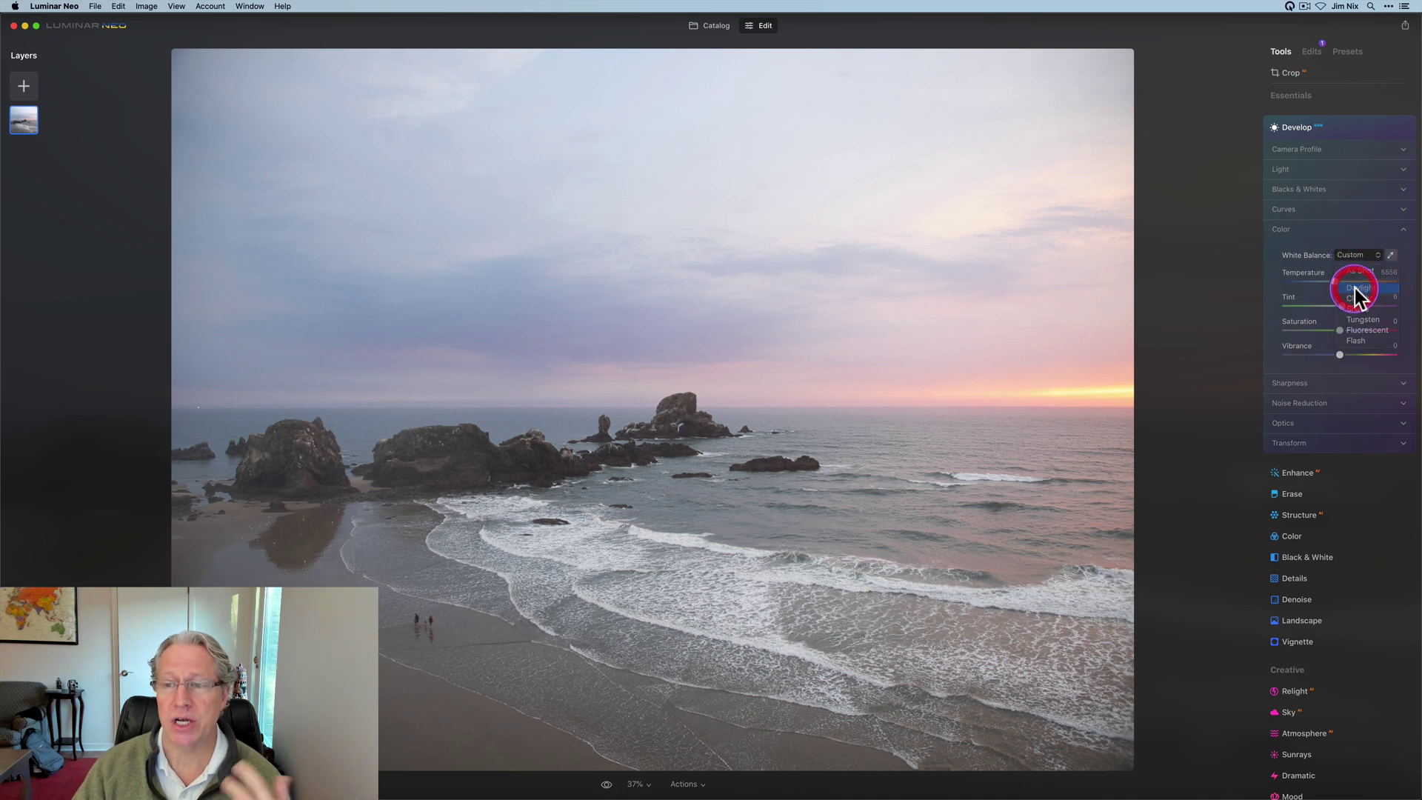
pyautogui.click(1358, 255)
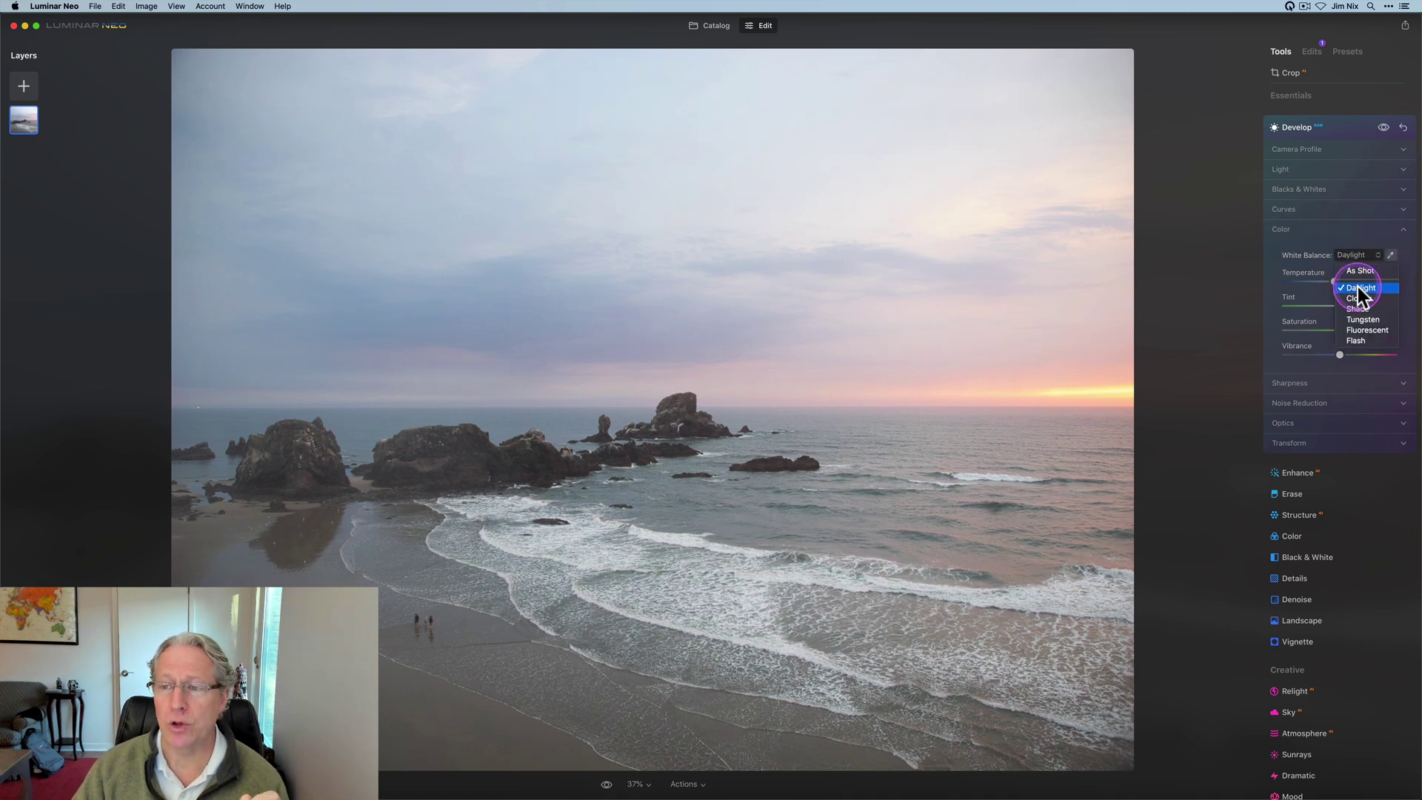
pyautogui.click(1356, 300)
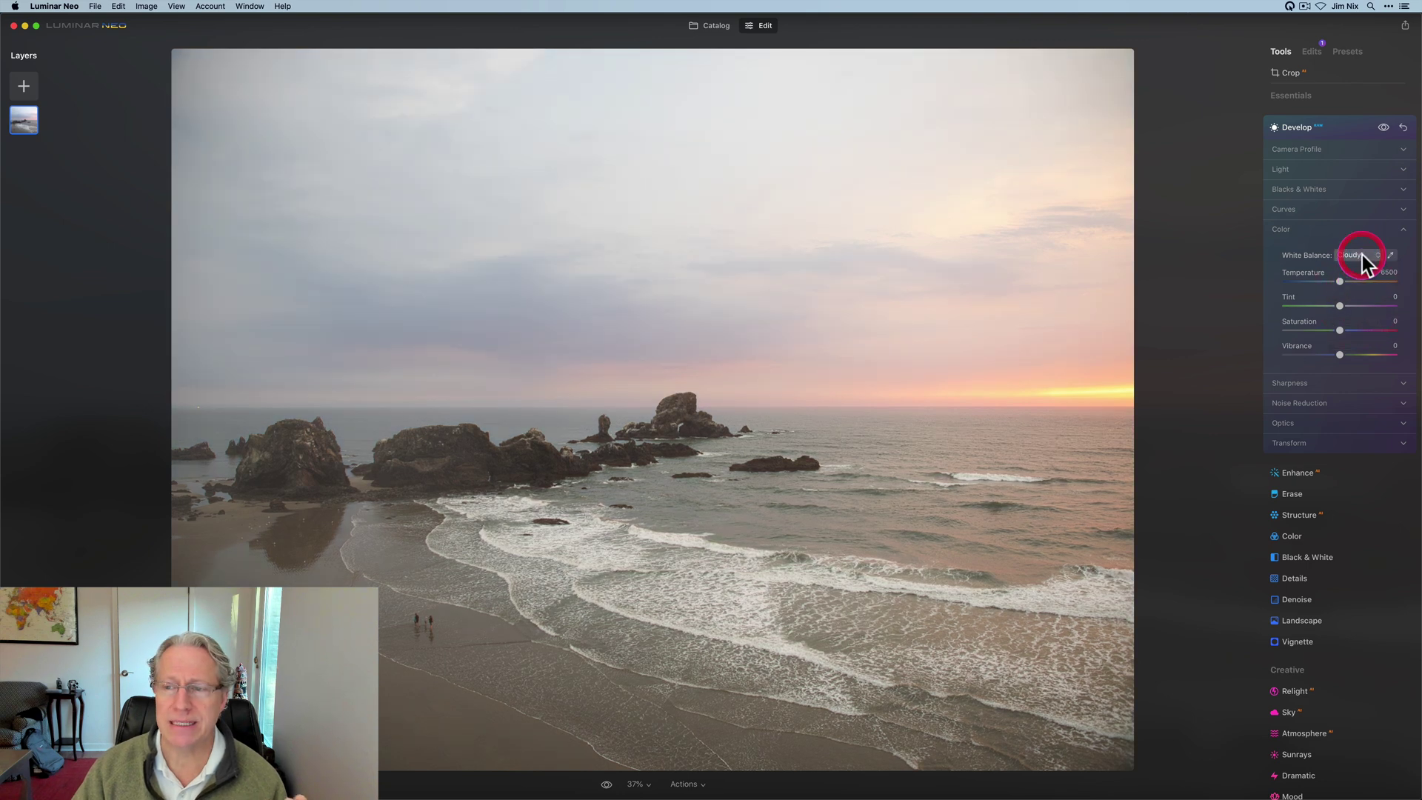
pyautogui.click(1361, 255)
pyautogui.click(1361, 320)
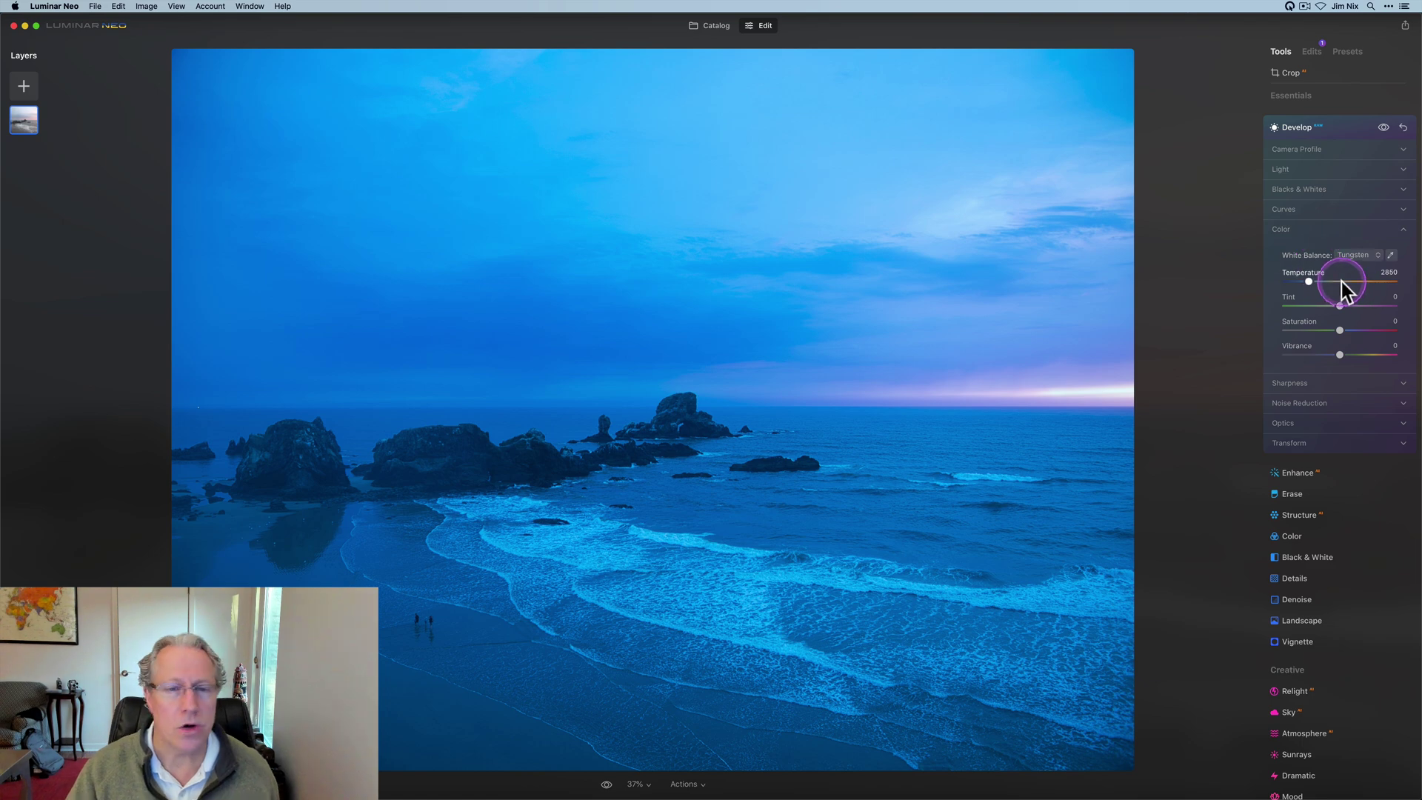
# - Try Temperature 3559 and 4599, resetting to the original 5556 / 6 after each
pyautogui.click(1316, 277)
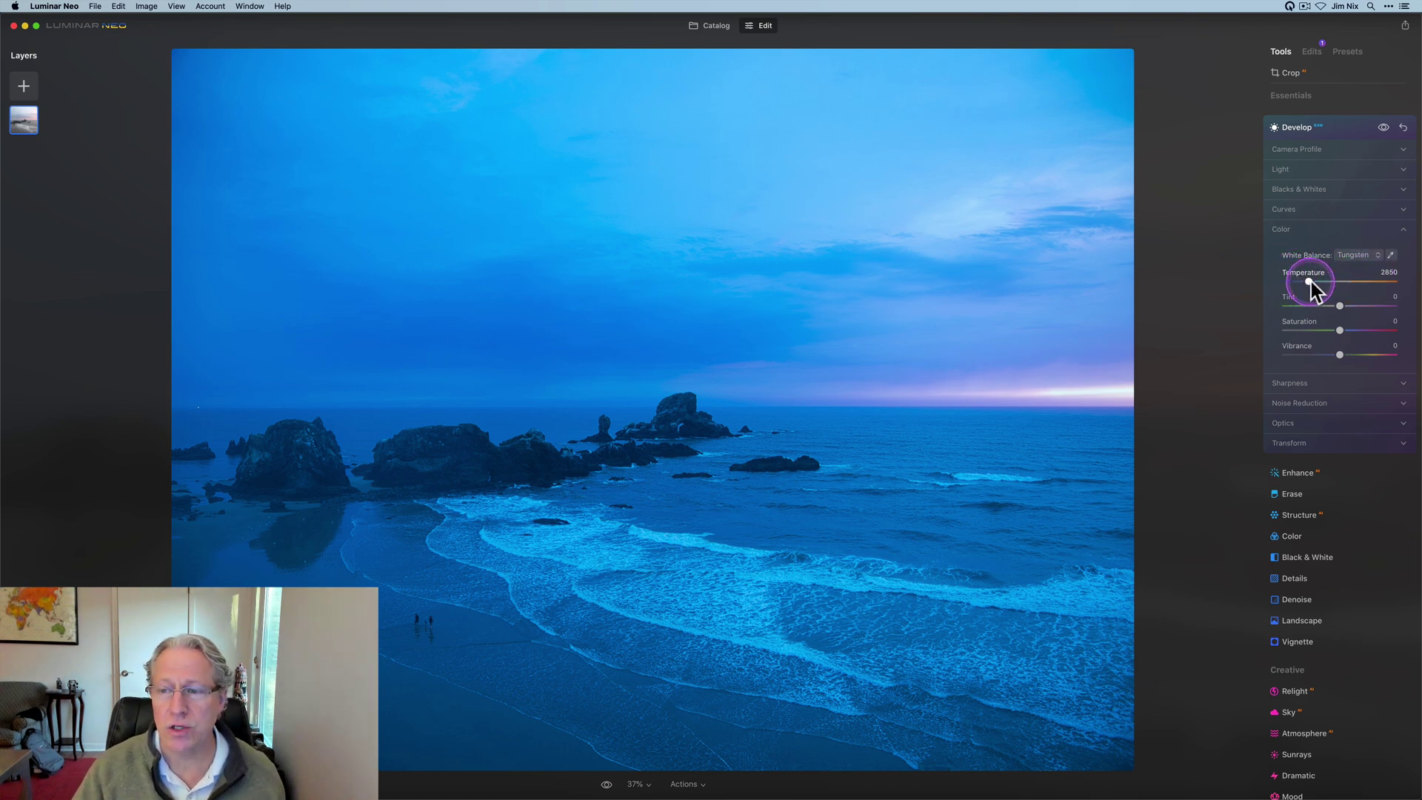
pyautogui.moveTo(1311, 281); pyautogui.dragTo(1328, 281)
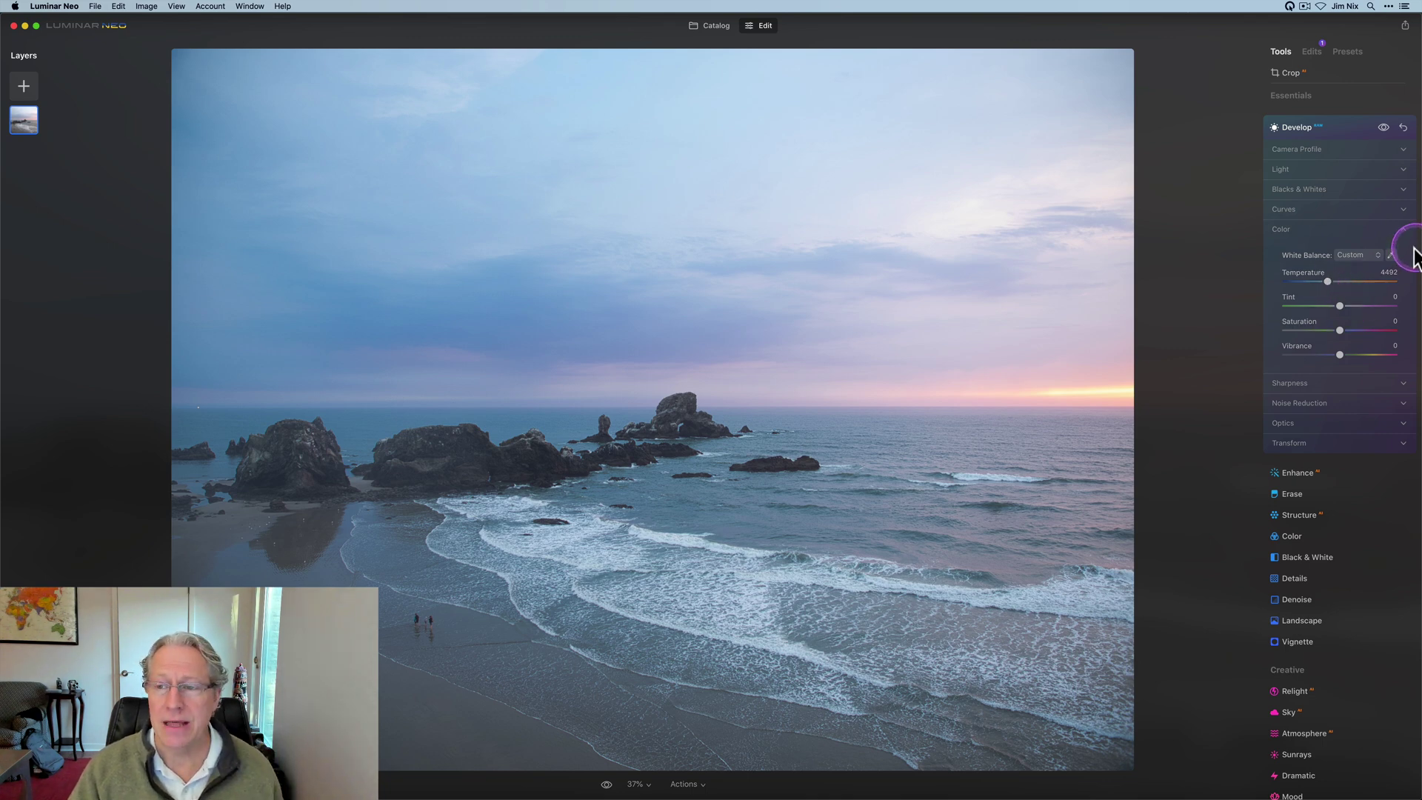
pyautogui.click(1403, 127)
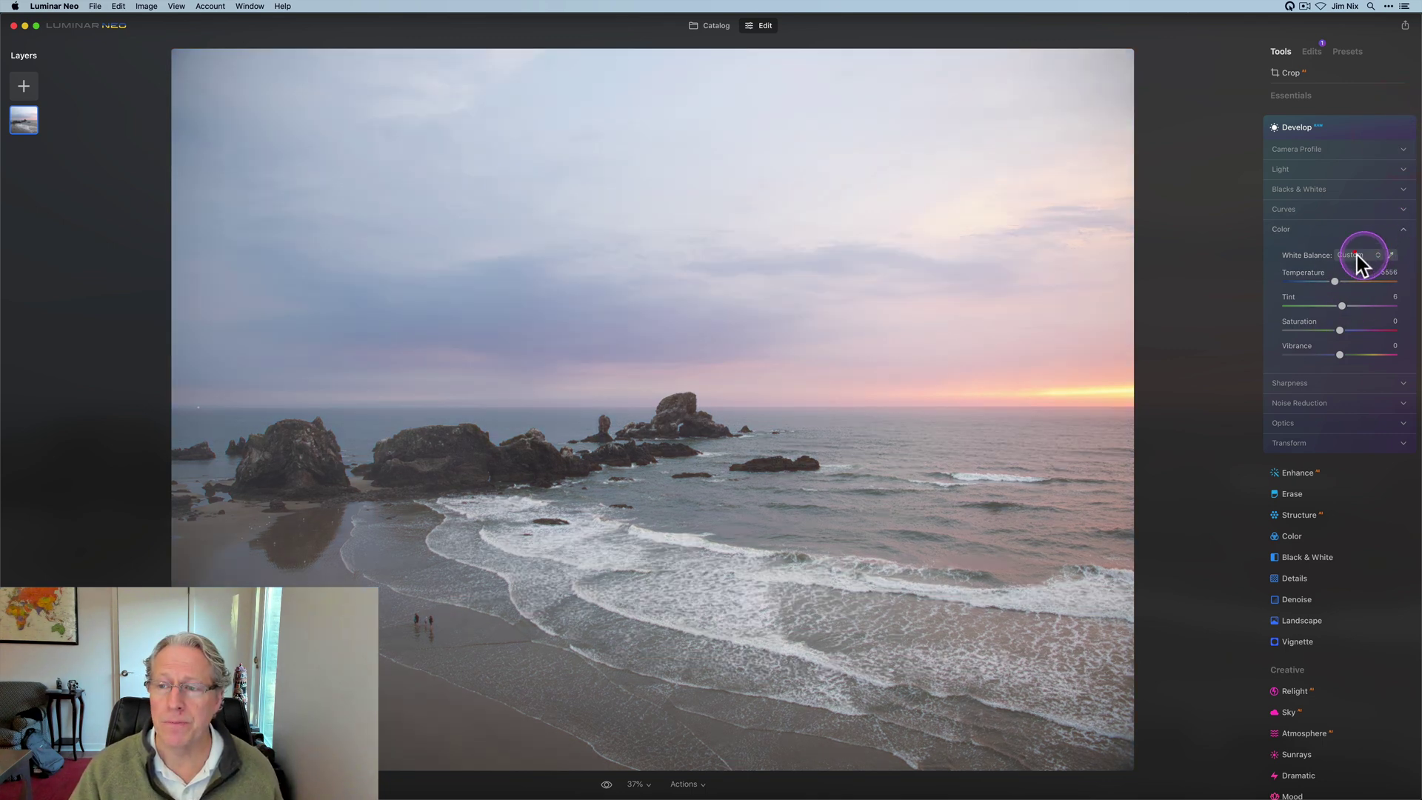
pyautogui.click(1355, 254)
pyautogui.click(1353, 251)
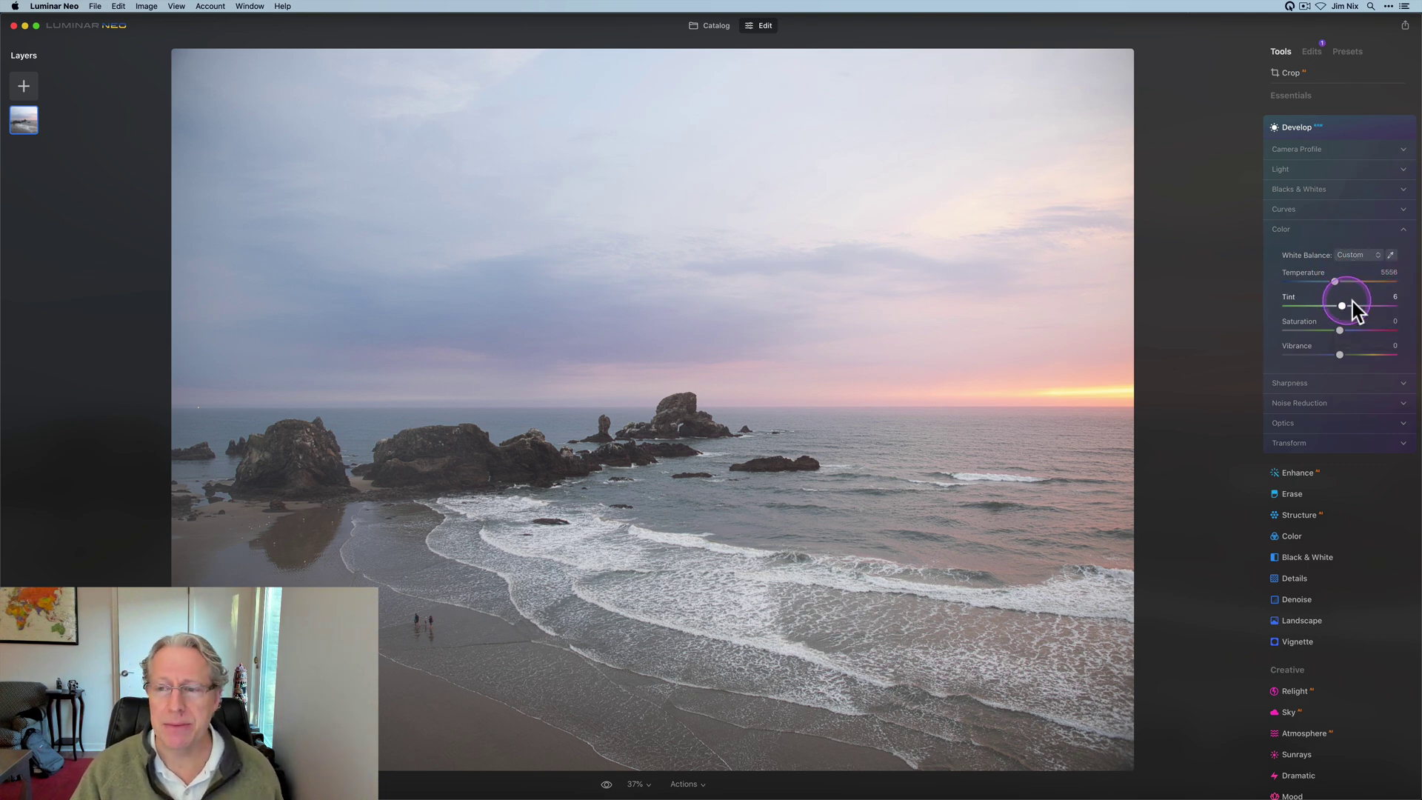
pyautogui.moveTo(1332, 278); pyautogui.dragTo(1328, 280)
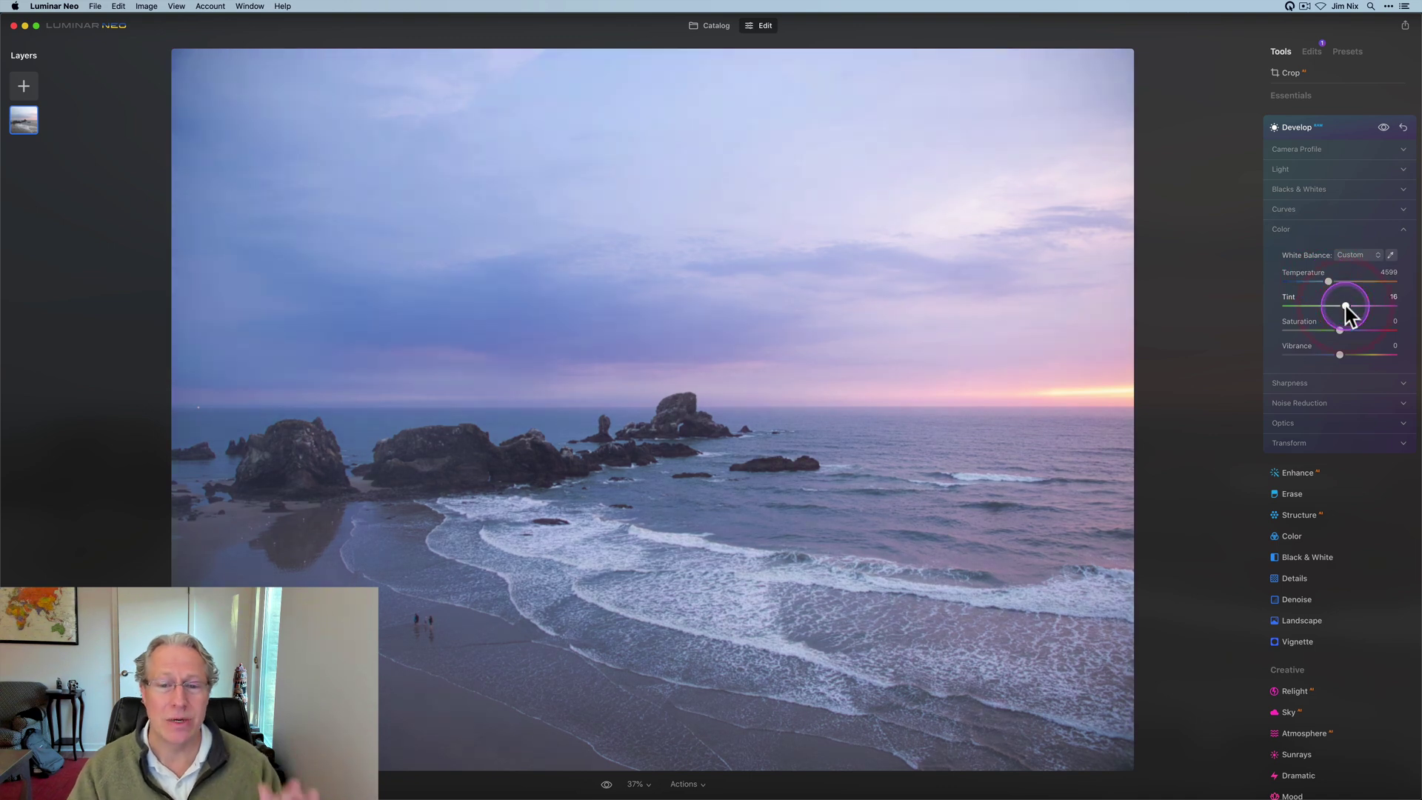
pyautogui.click(1403, 126)
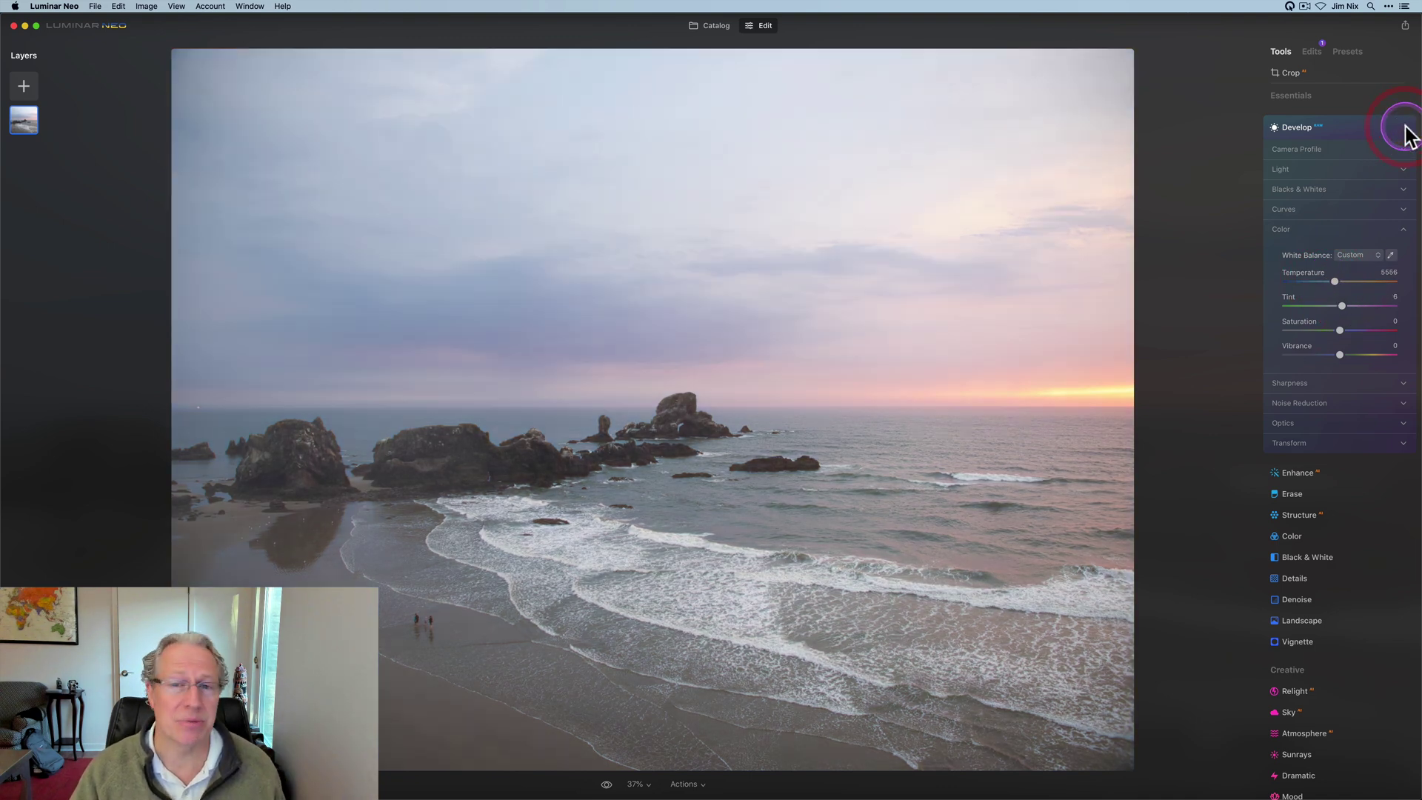
# - Sample the sunset sky as neutral (bluish 3663 / -1), reset to 5556 / 6, and reactivate the picker
pyautogui.click(1389, 256)
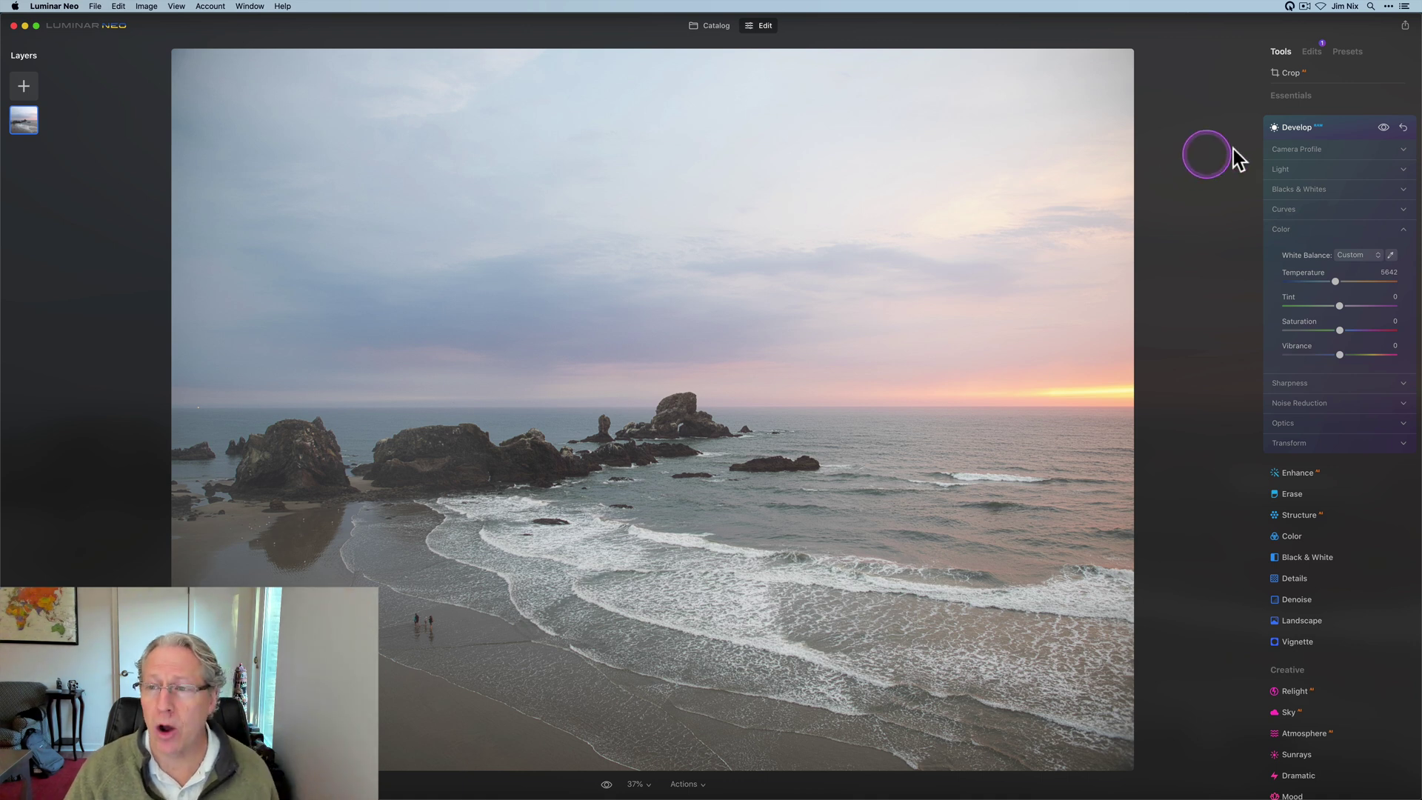
pyautogui.click(1402, 128)
pyautogui.click(1391, 255)
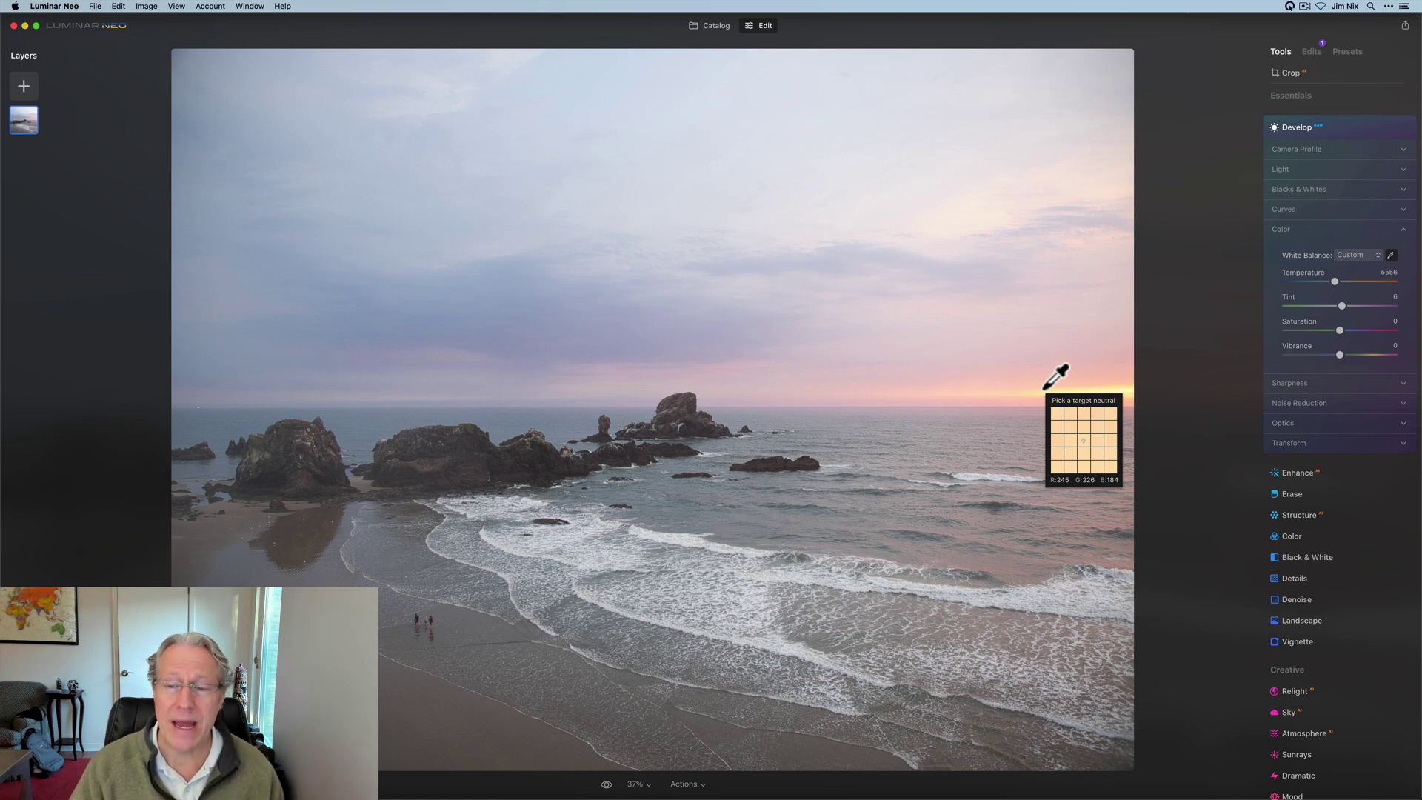
pyautogui.click(1042, 390)
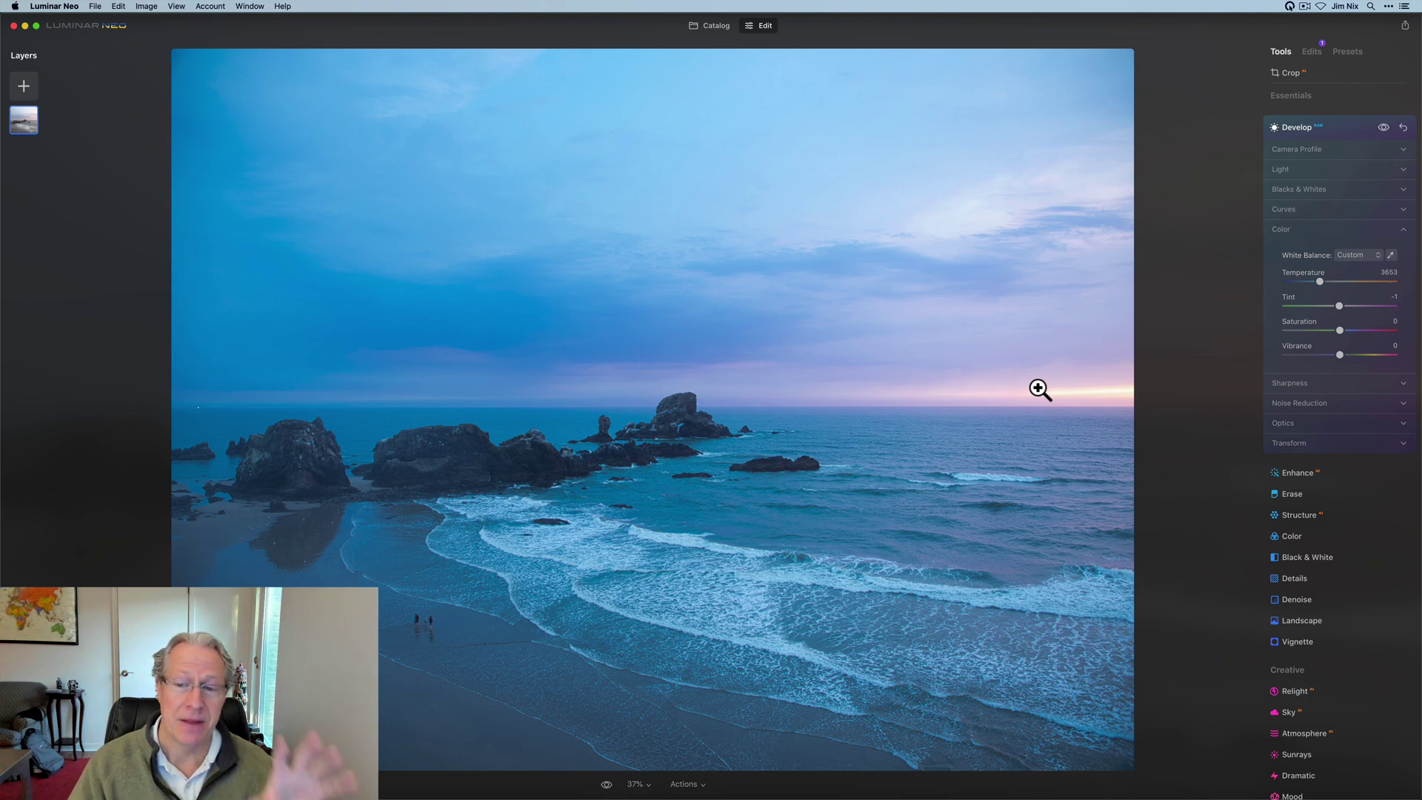
pyautogui.click(1403, 127)
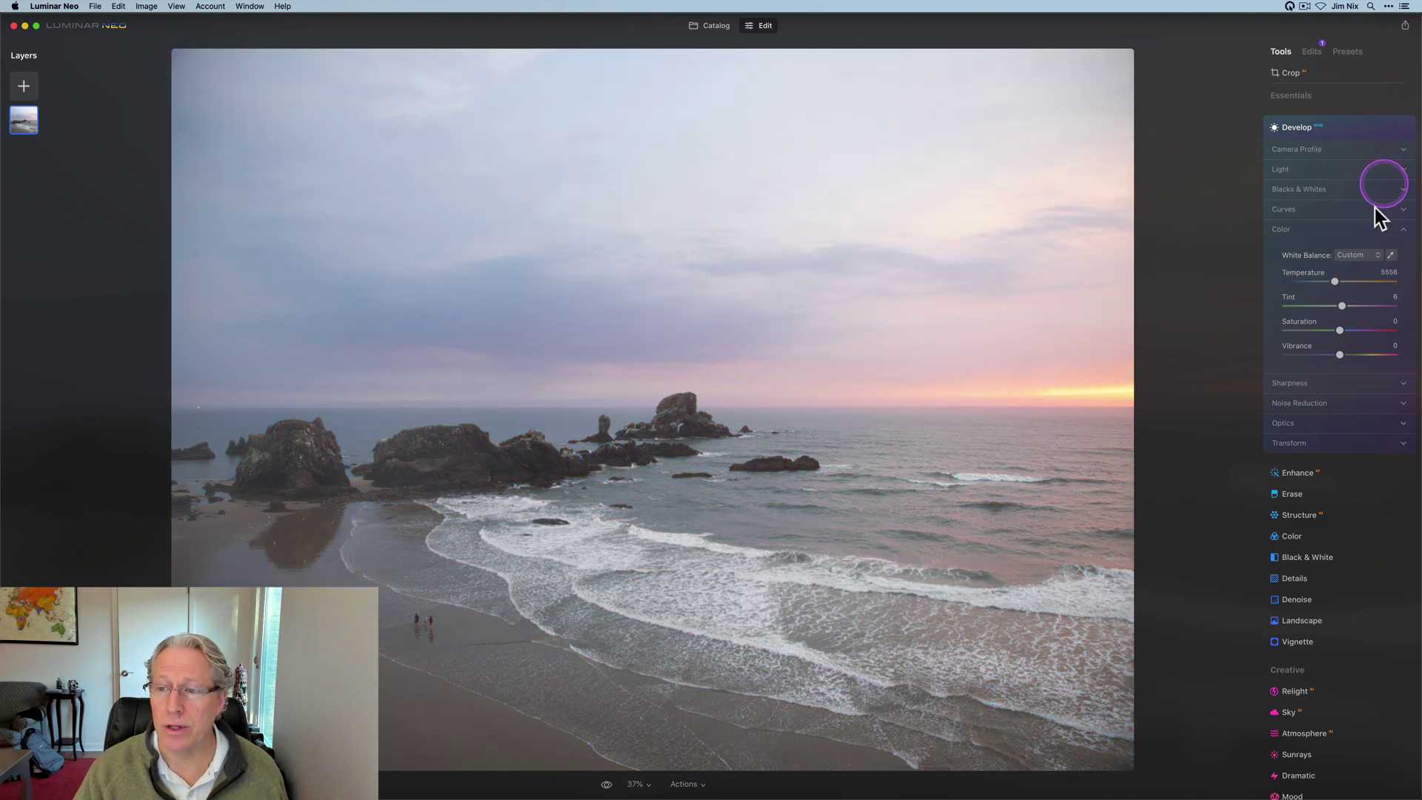
pyautogui.click(1390, 255)
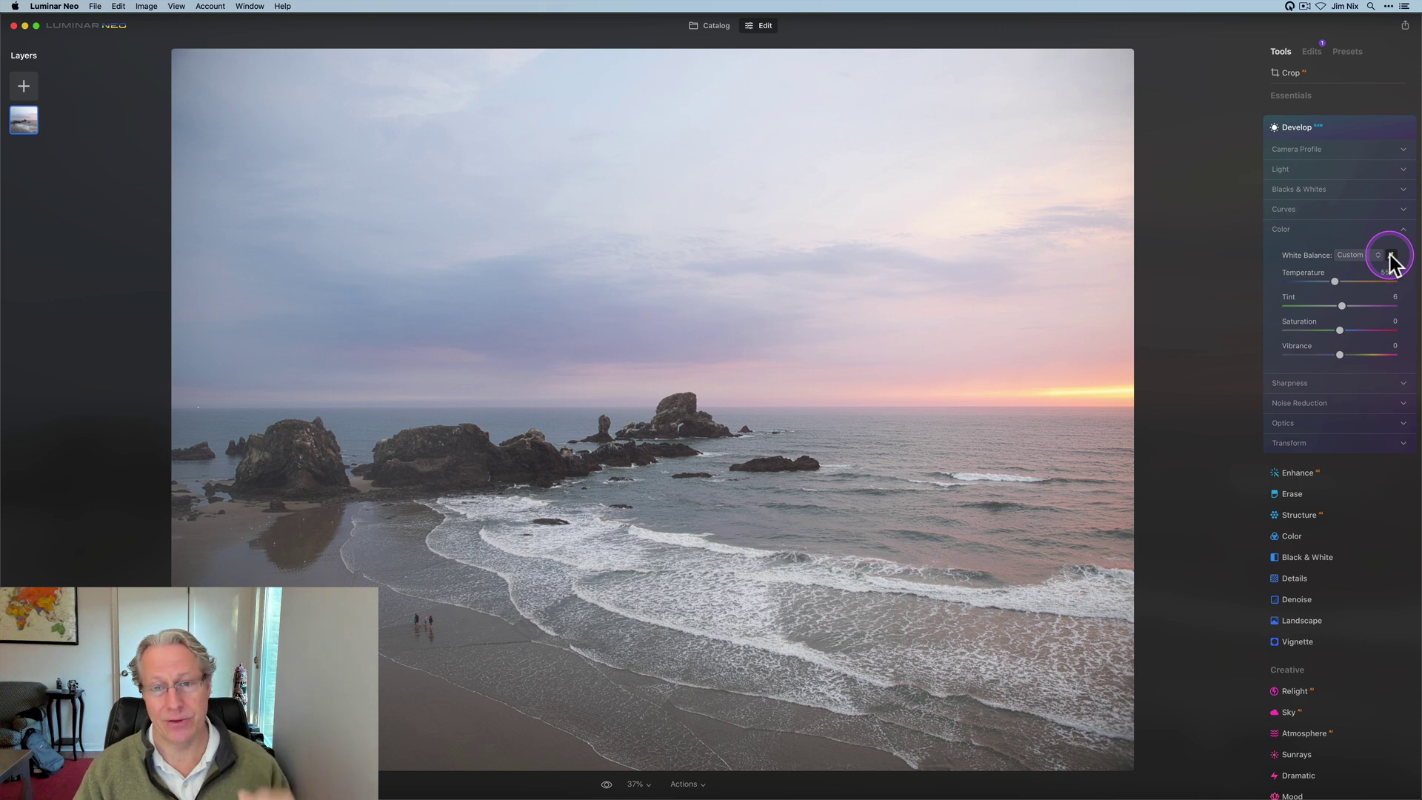
# - Try neutral-point samples from a photo spot and a sky patch, resetting between them
pyautogui.press('super+Tab')
pyautogui.click(554, 418)
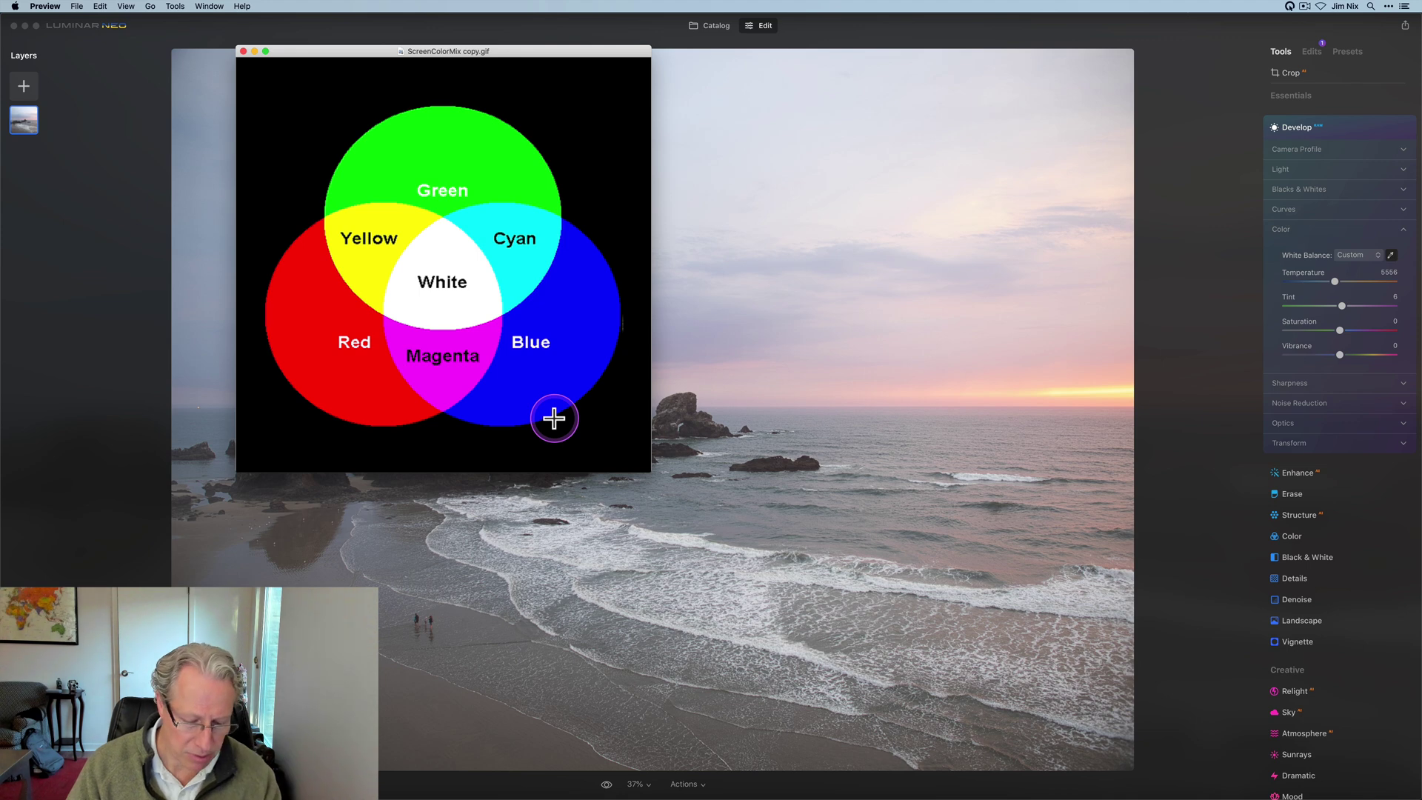
pyautogui.press('super+Tab')
pyautogui.click(554, 417)
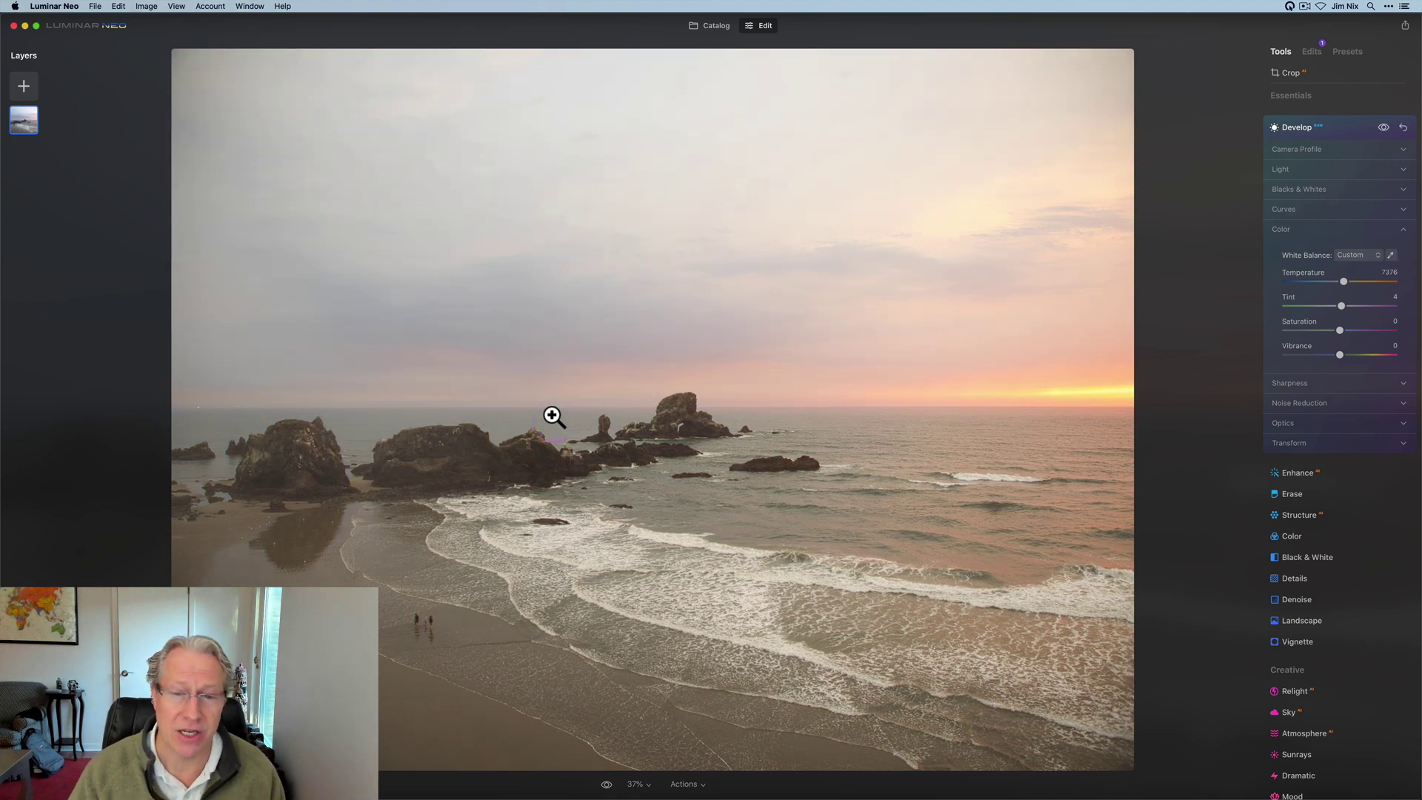
pyautogui.click(1403, 127)
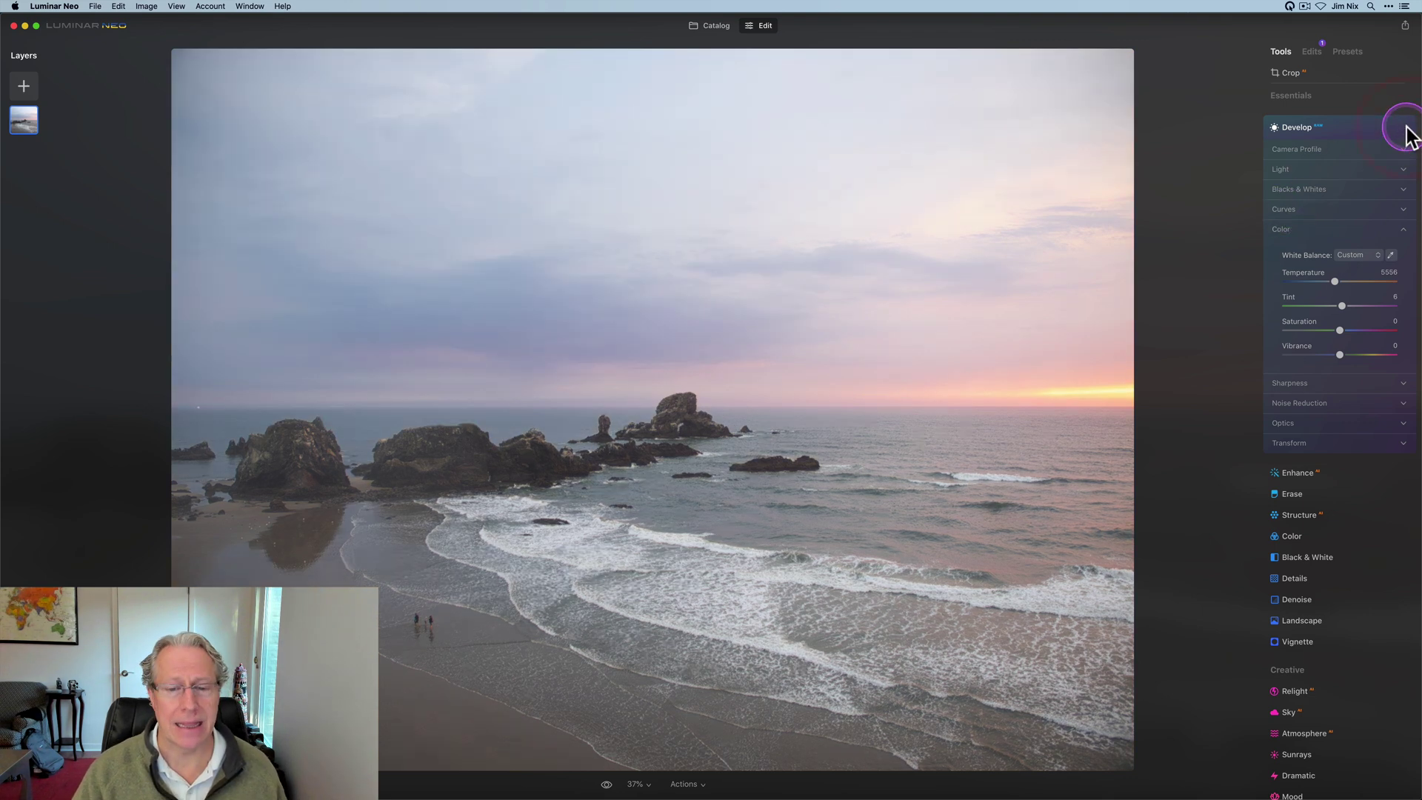
pyautogui.click(1391, 255)
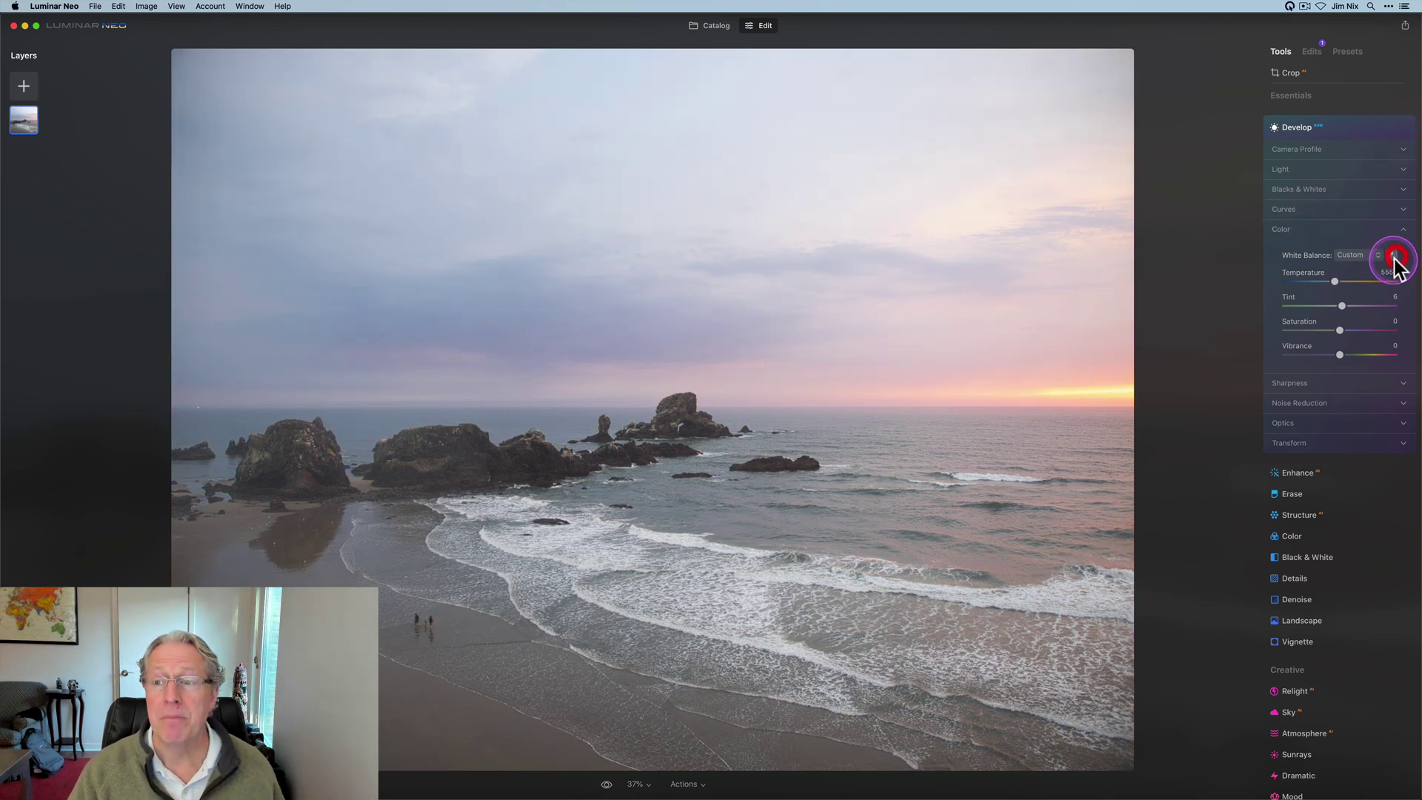
pyautogui.click(505, 305)
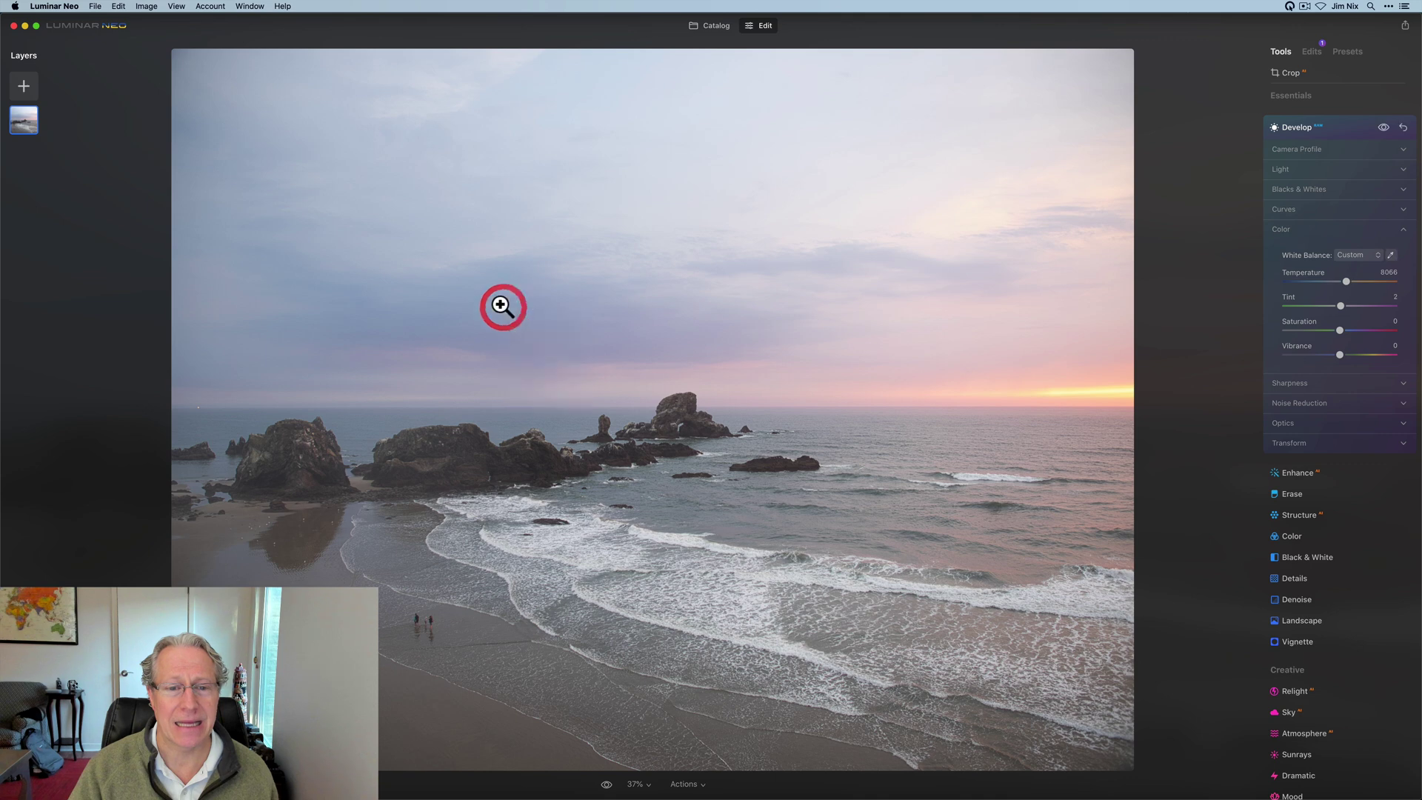
# - Cool Temperature to 4960 with Tint 19 for a lavender sky, then reactivate the neutral picker
pyautogui.click(841, 303)
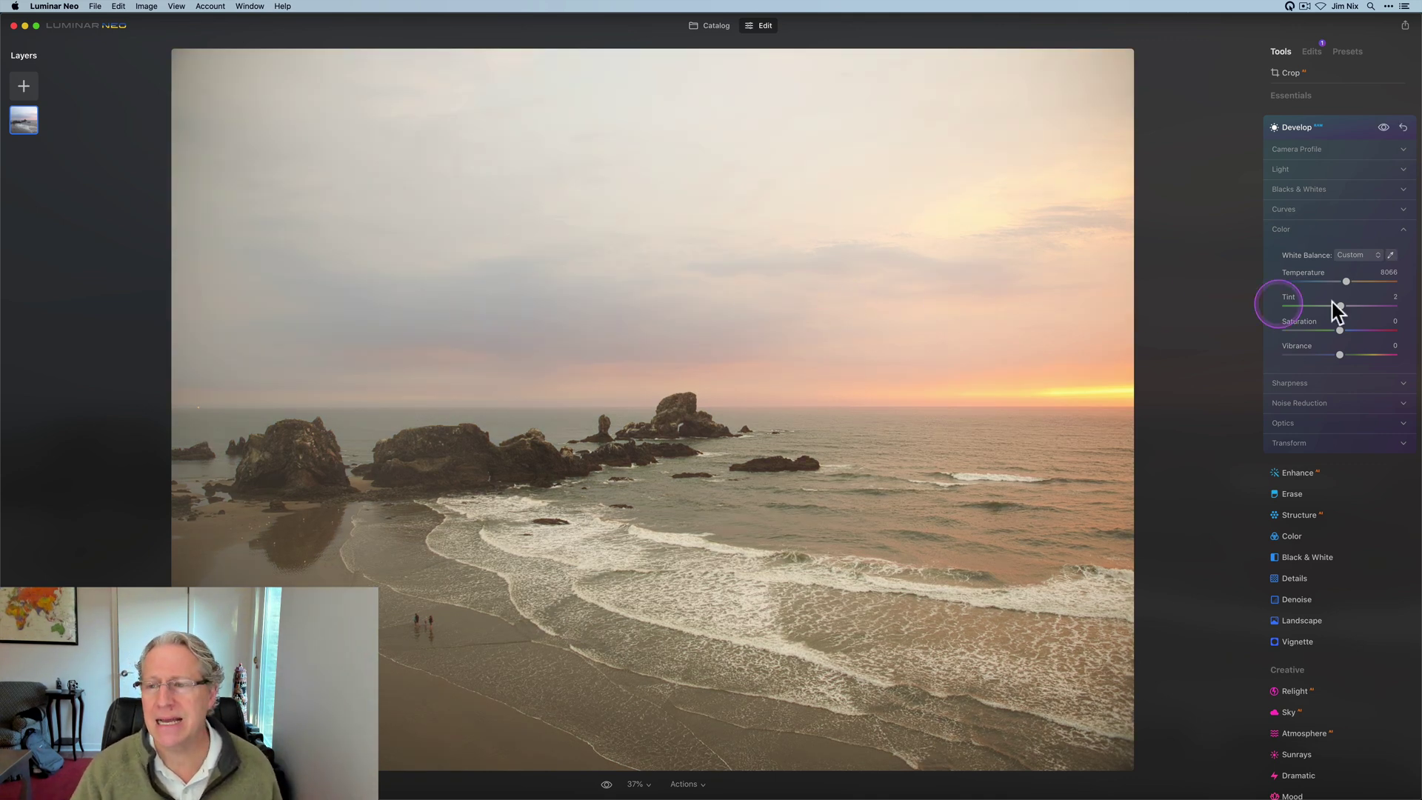
pyautogui.click(1346, 283)
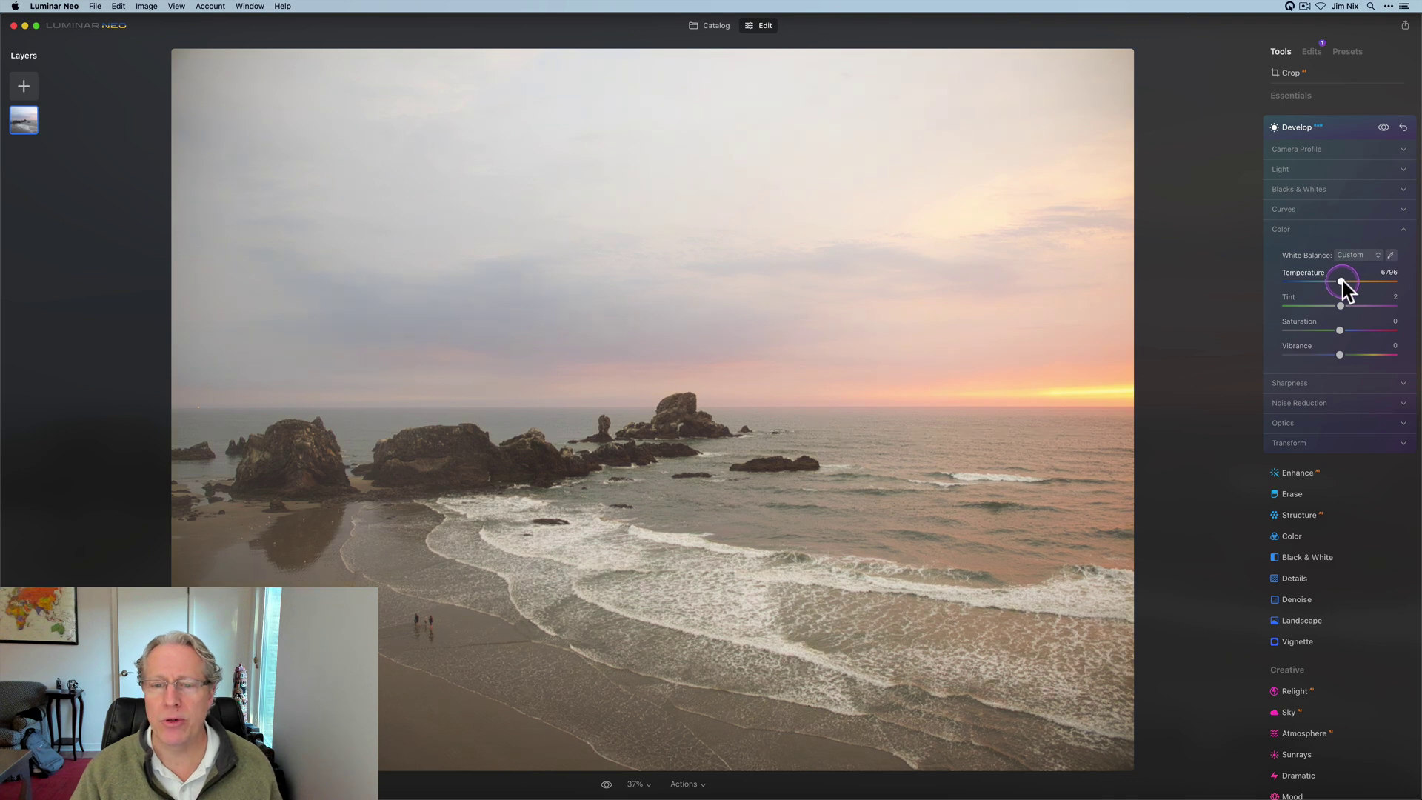
pyautogui.moveTo(1343, 282); pyautogui.dragTo(1340, 281)
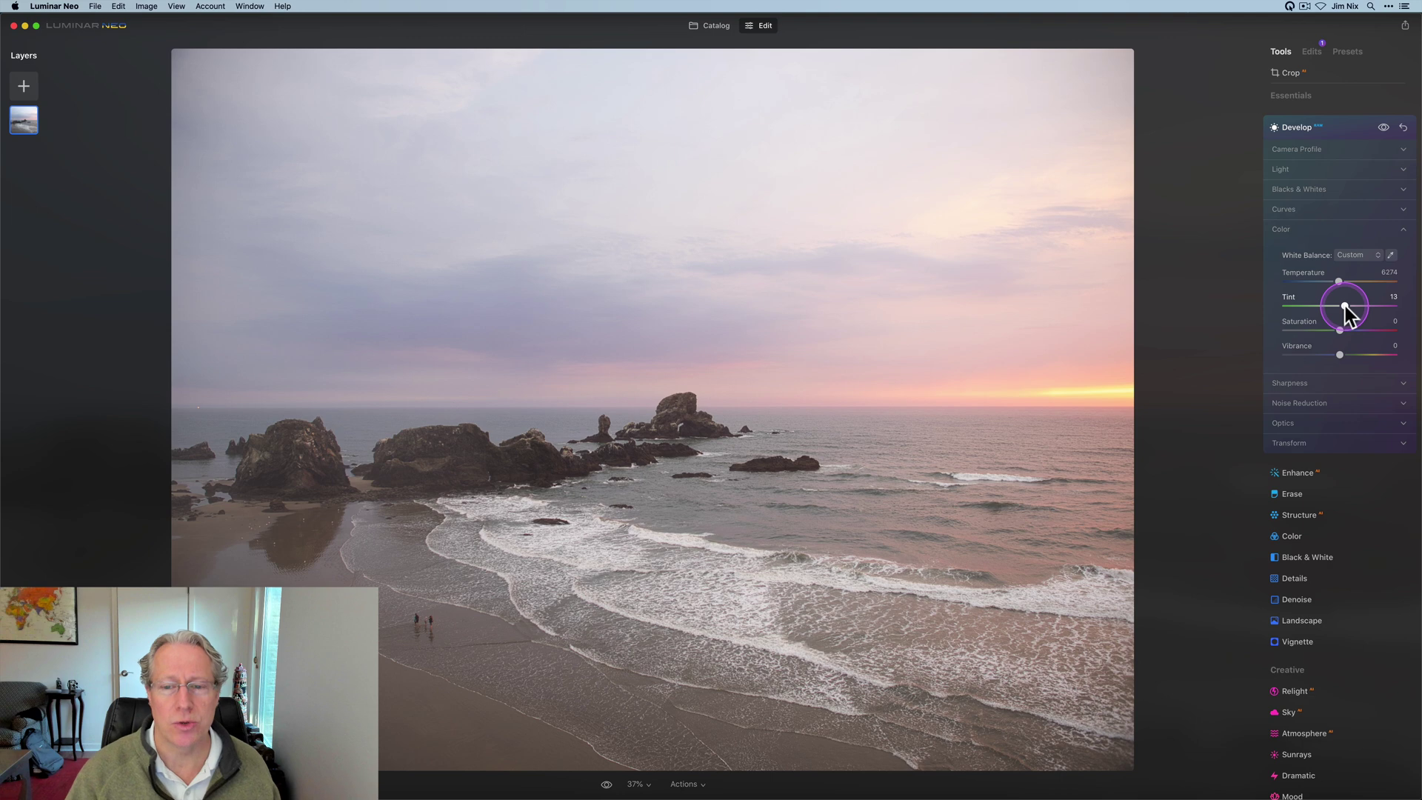
pyautogui.click(1403, 130)
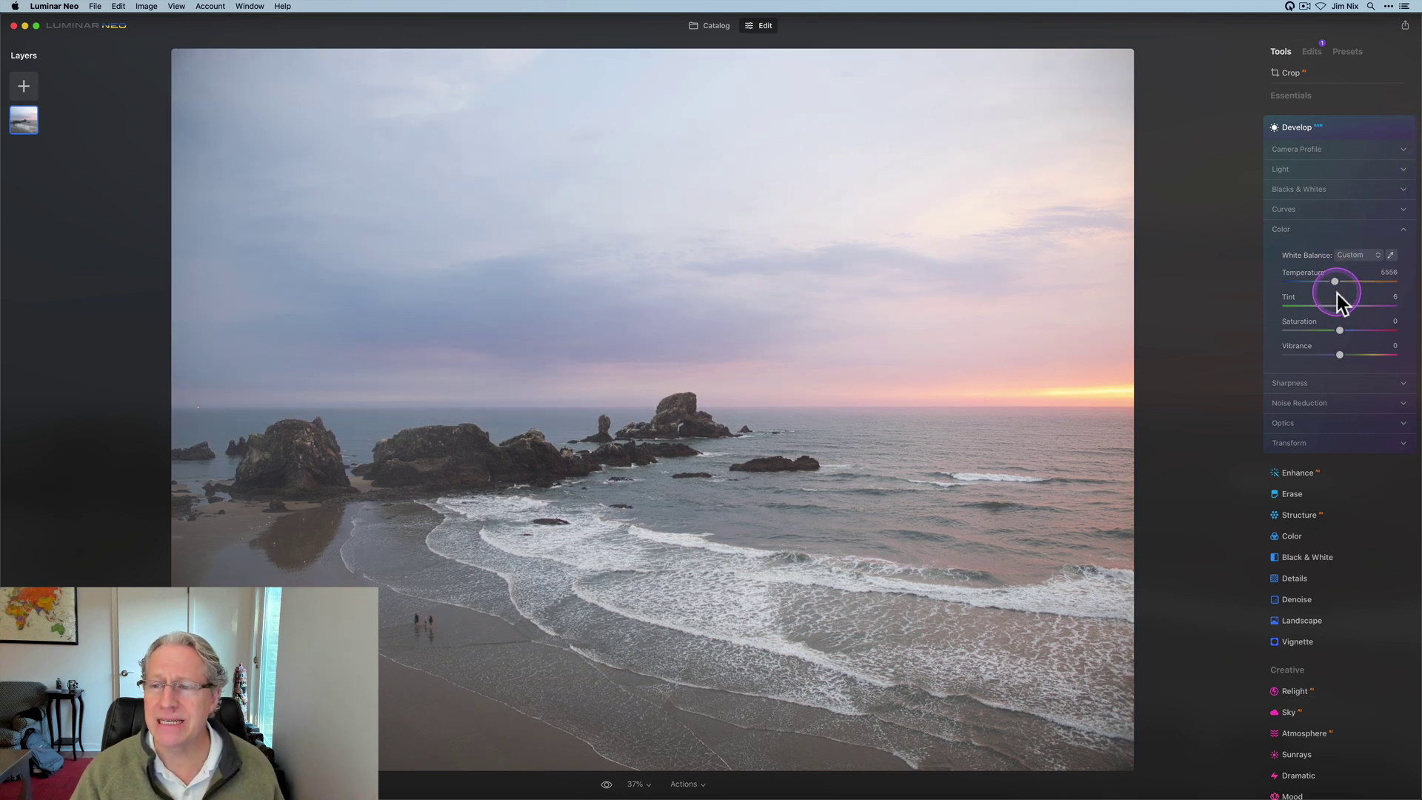
pyautogui.moveTo(1336, 281); pyautogui.dragTo(1333, 282)
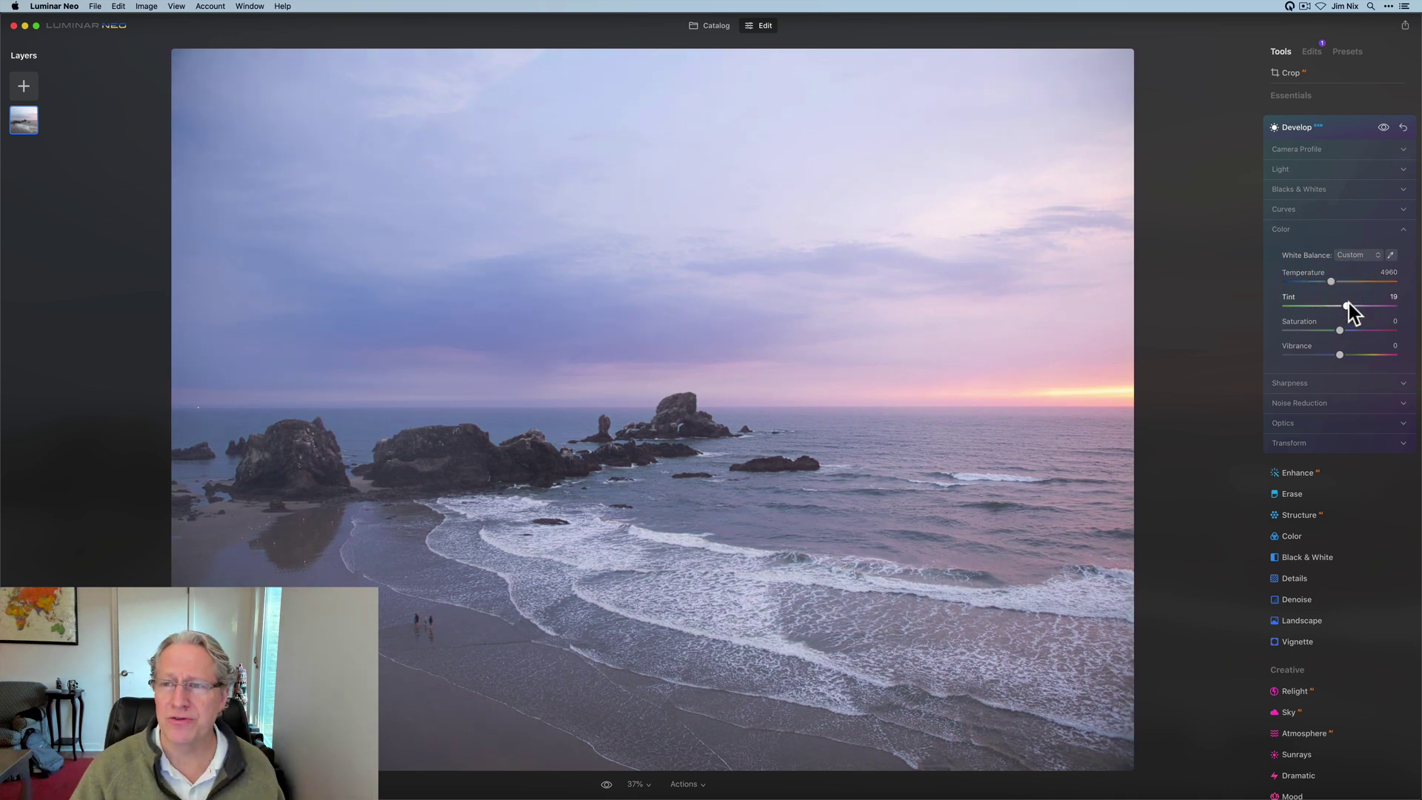
pyautogui.click(1344, 141)
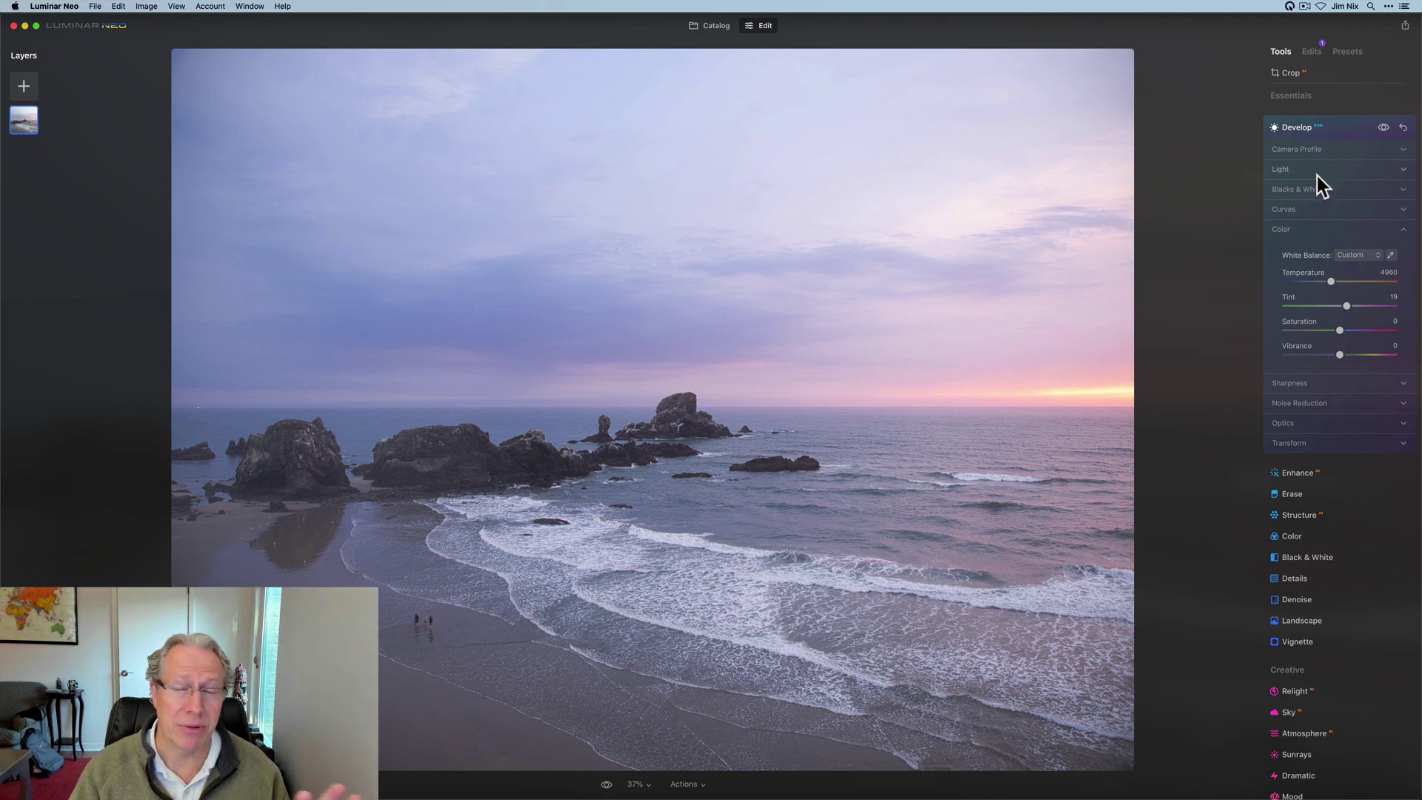
pyautogui.click(1389, 254)
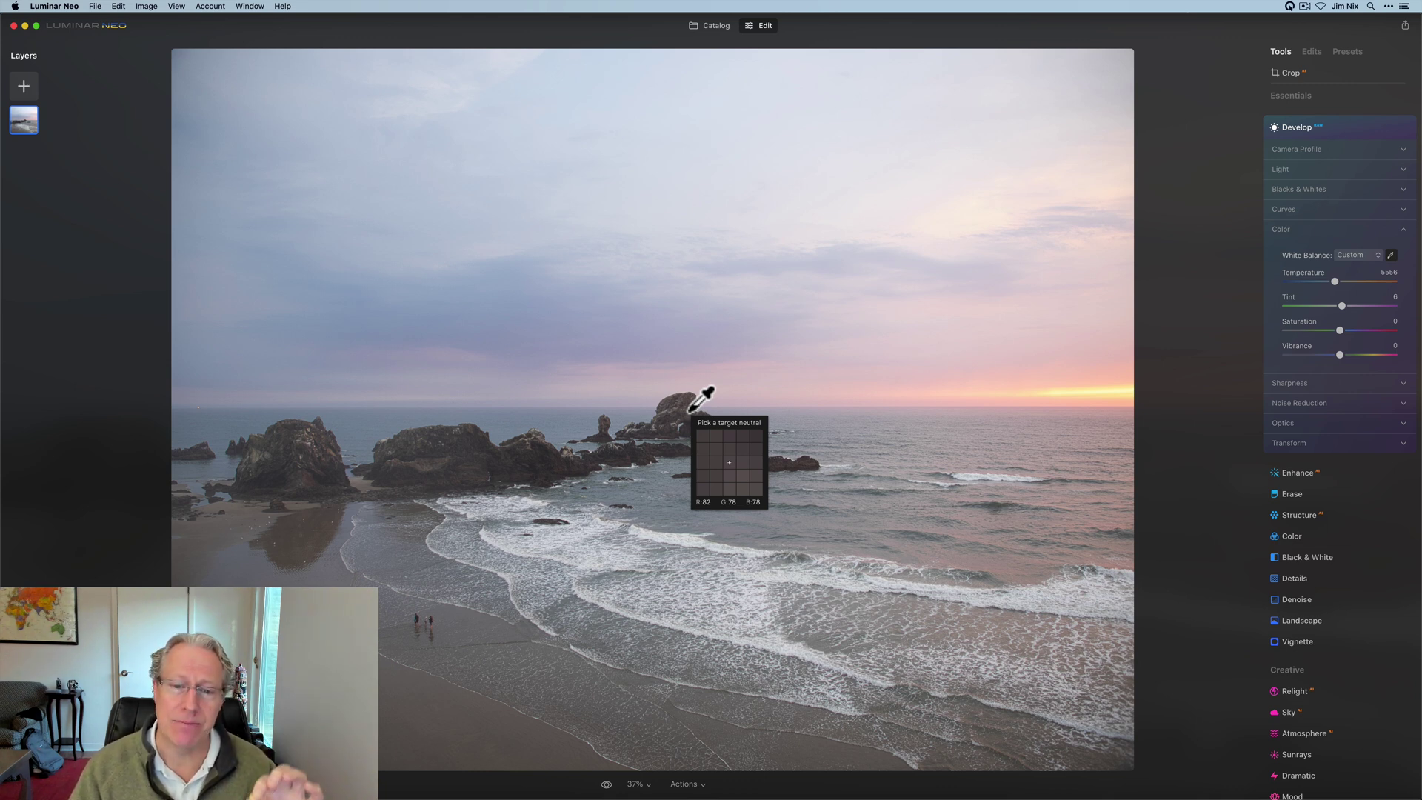
# - Sample the dark sea rock near the horizon as neutral, giving Temperature 5218, Tint -9
pyautogui.click(689, 411)
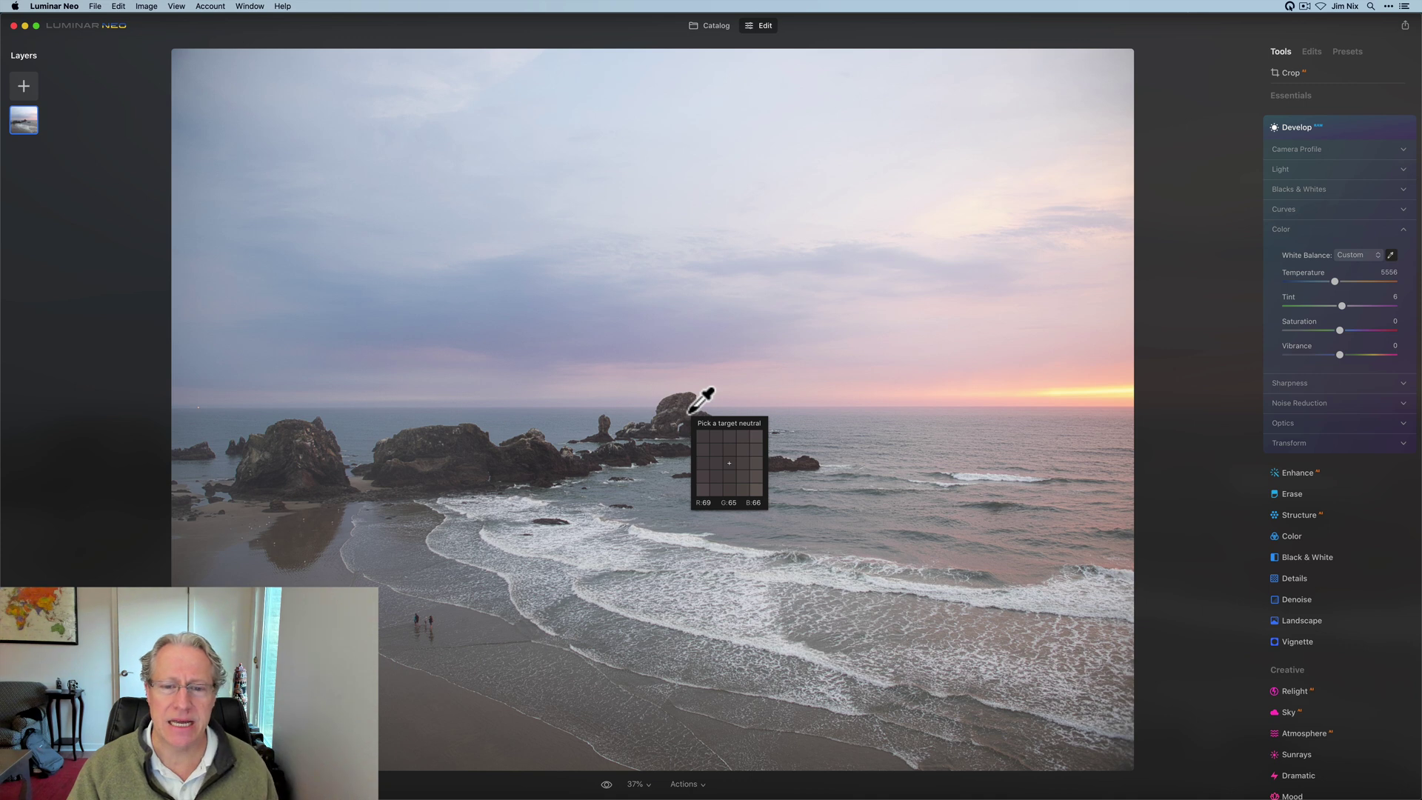
pyautogui.click(689, 410)
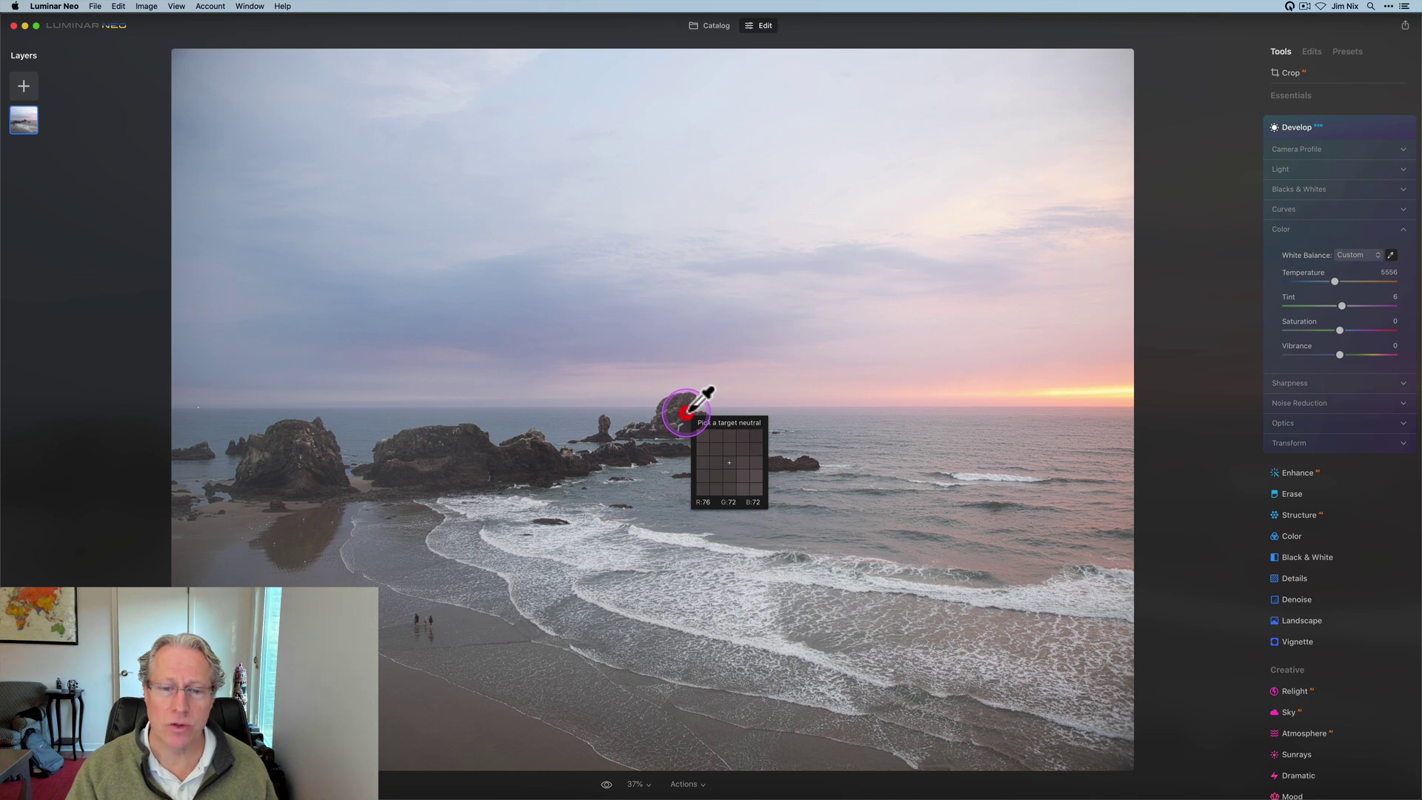
pyautogui.click(688, 411)
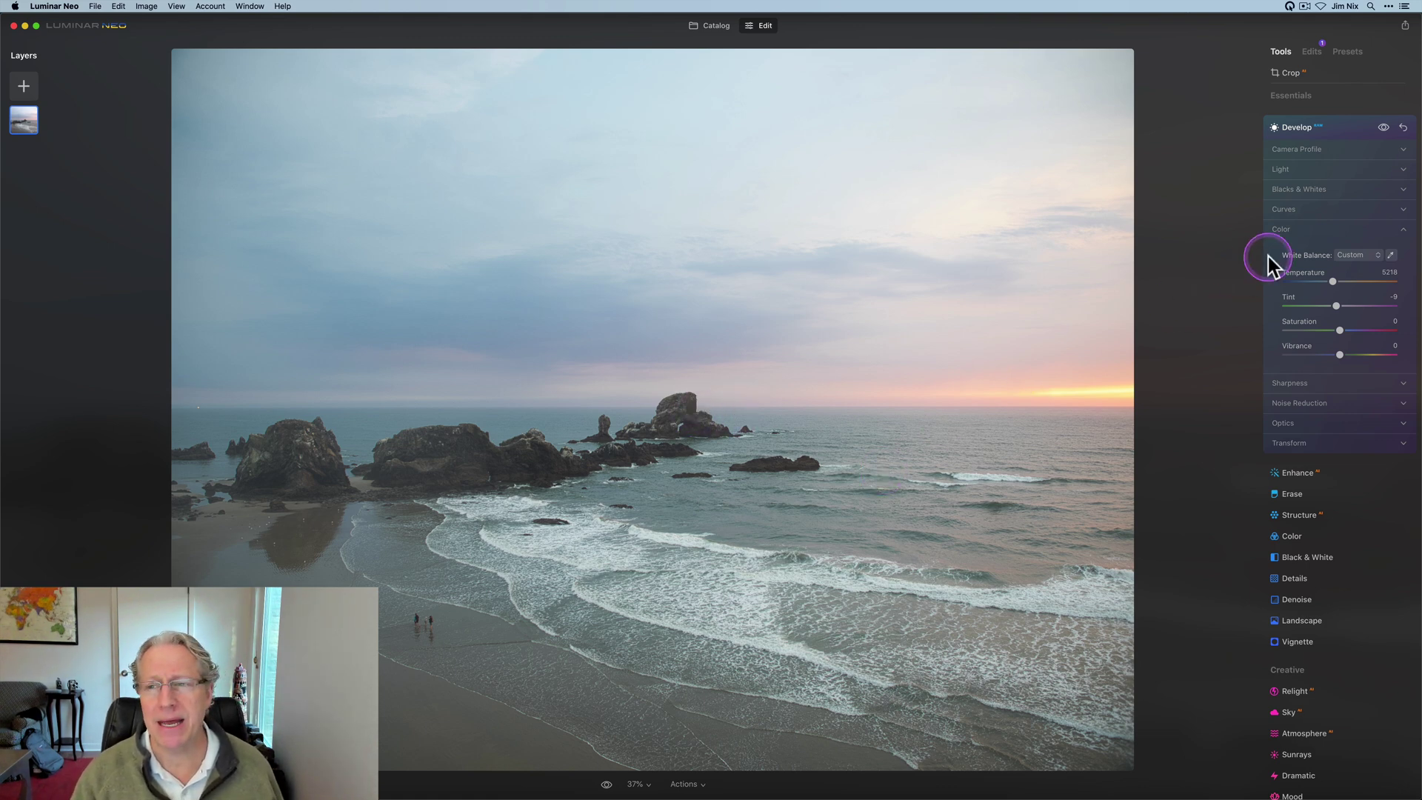
pyautogui.press('super+Tab')
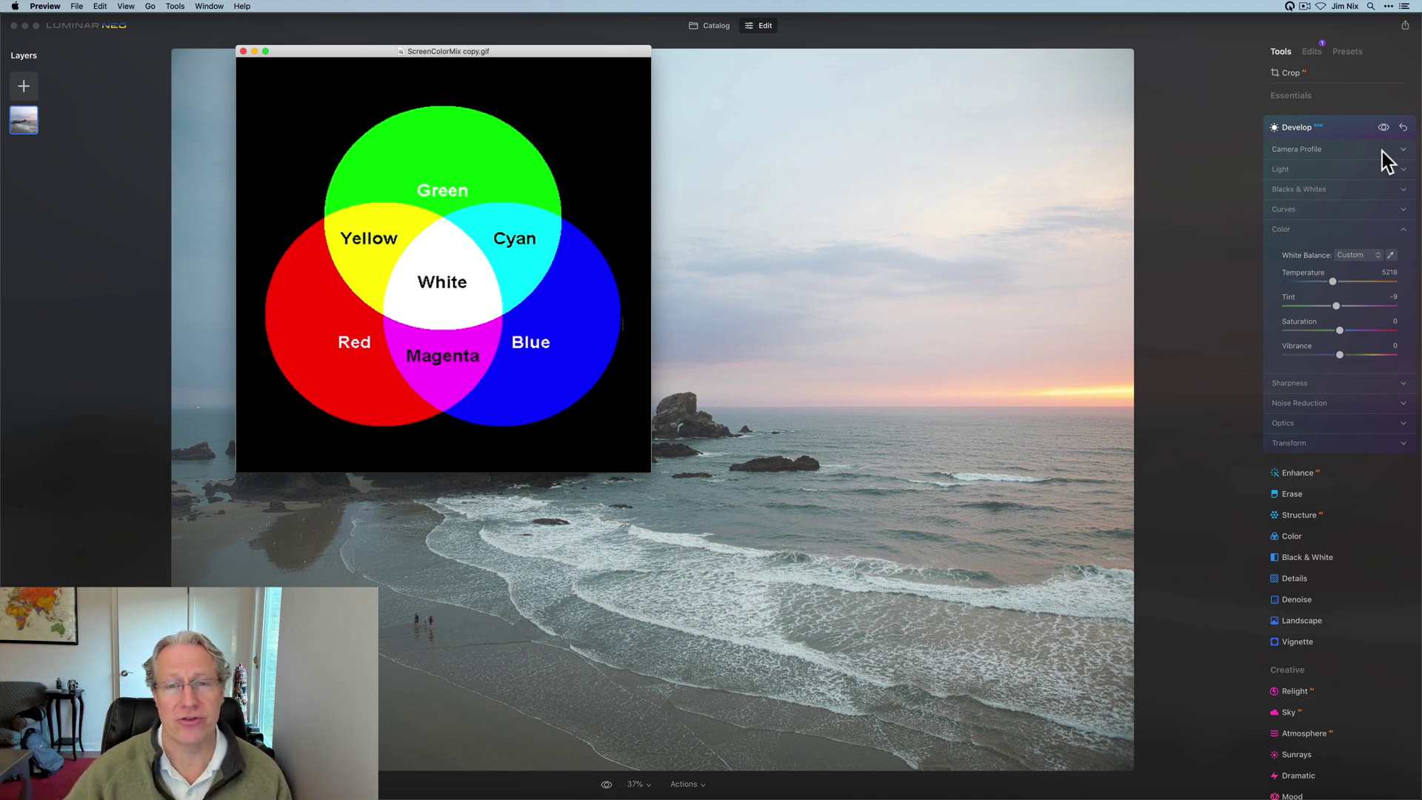
pyautogui.click(1382, 151)
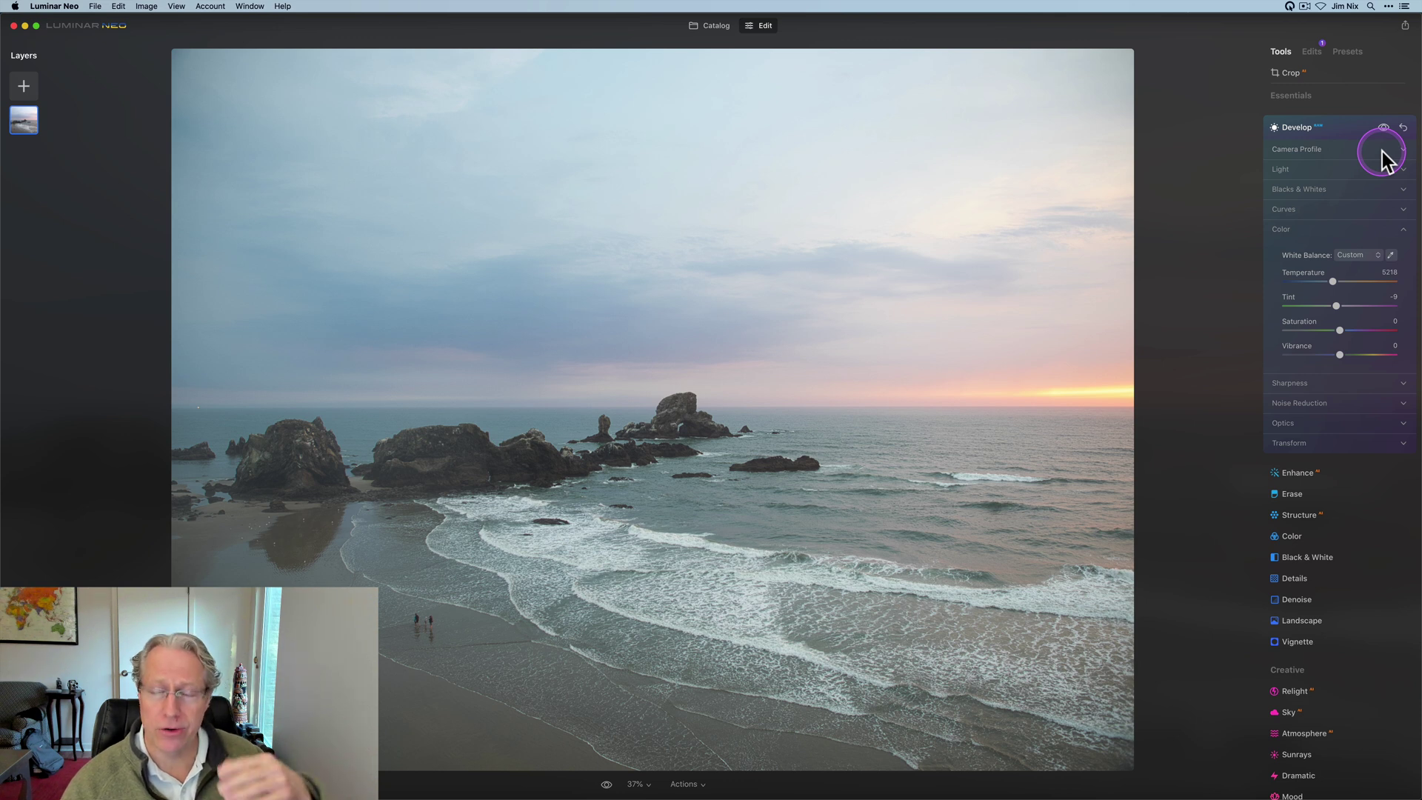
# - Expand Develop's Light section and review Exposure 0.00 with Smart Contrast, Highlights and Shadows at 0
pyautogui.click(1296, 172)
pyautogui.click(1340, 252)
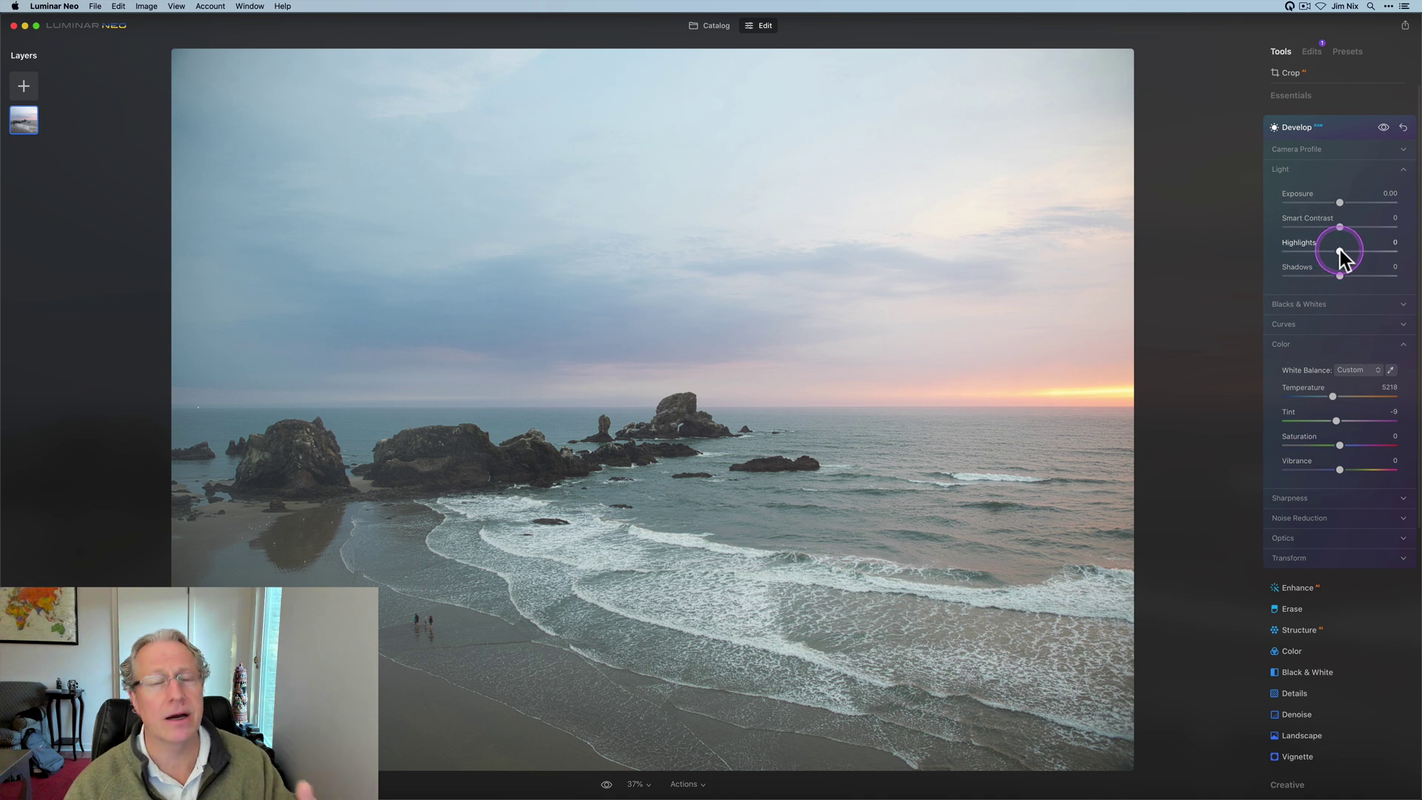
pyautogui.click(1349, 421)
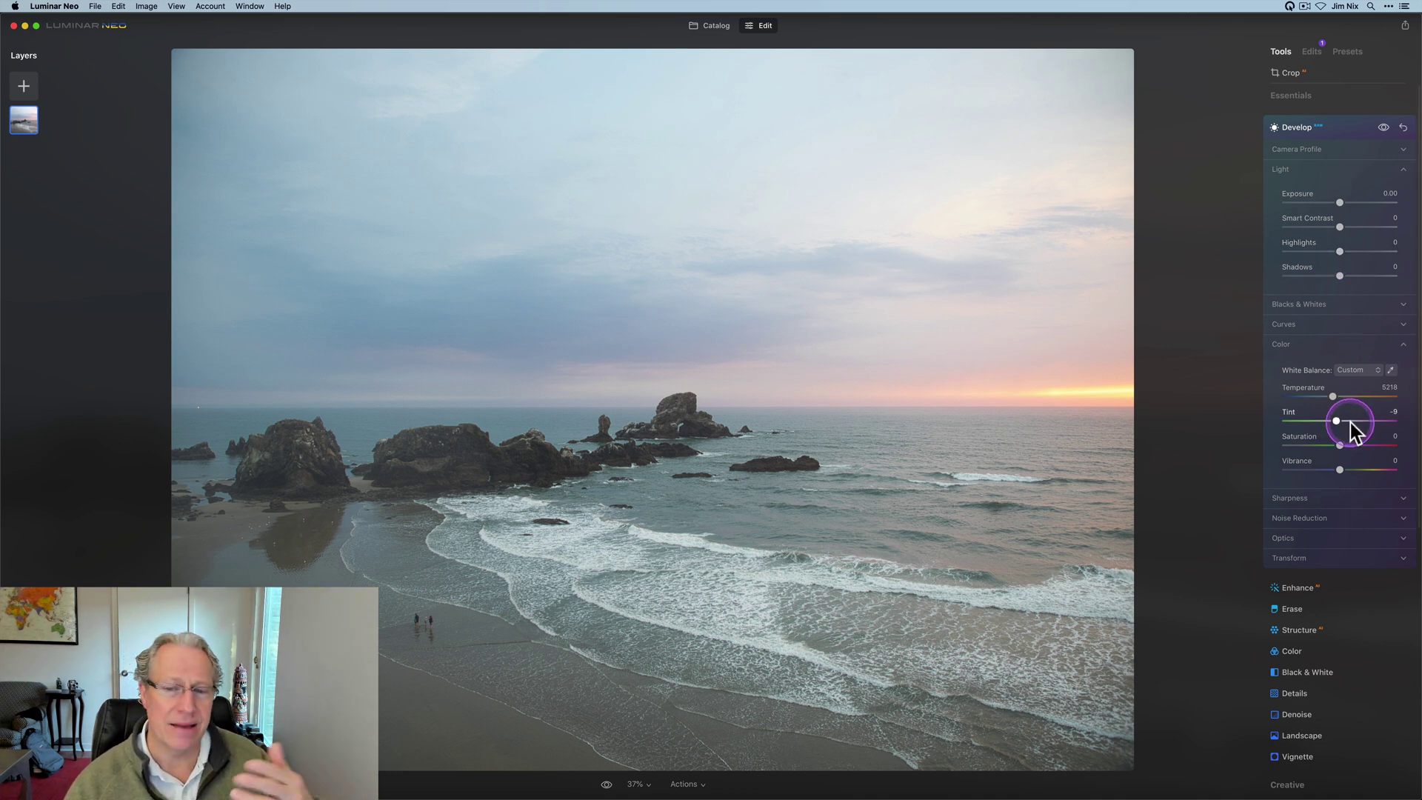
pyautogui.scroll(-5, 1349, 422)
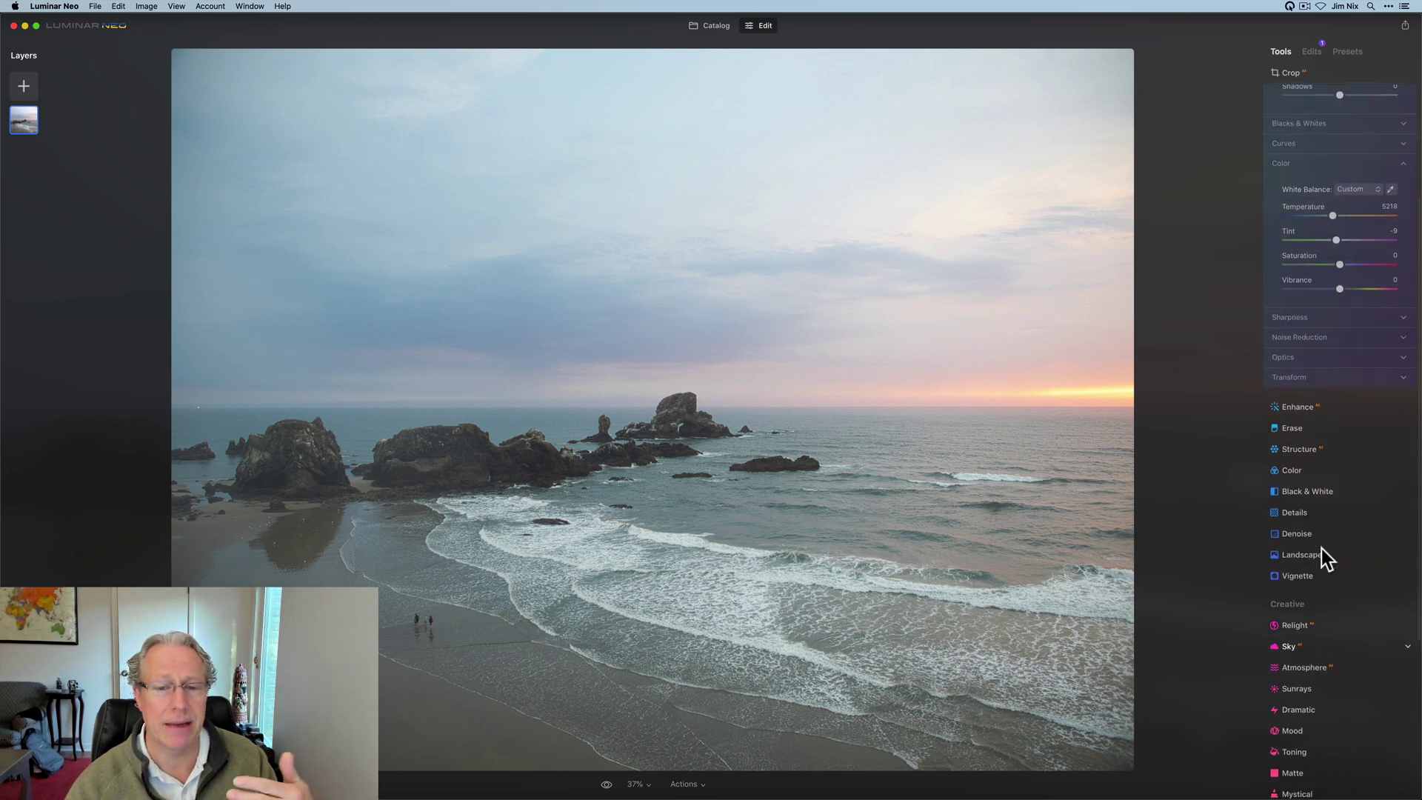
pyautogui.scroll(5, 1320, 548)
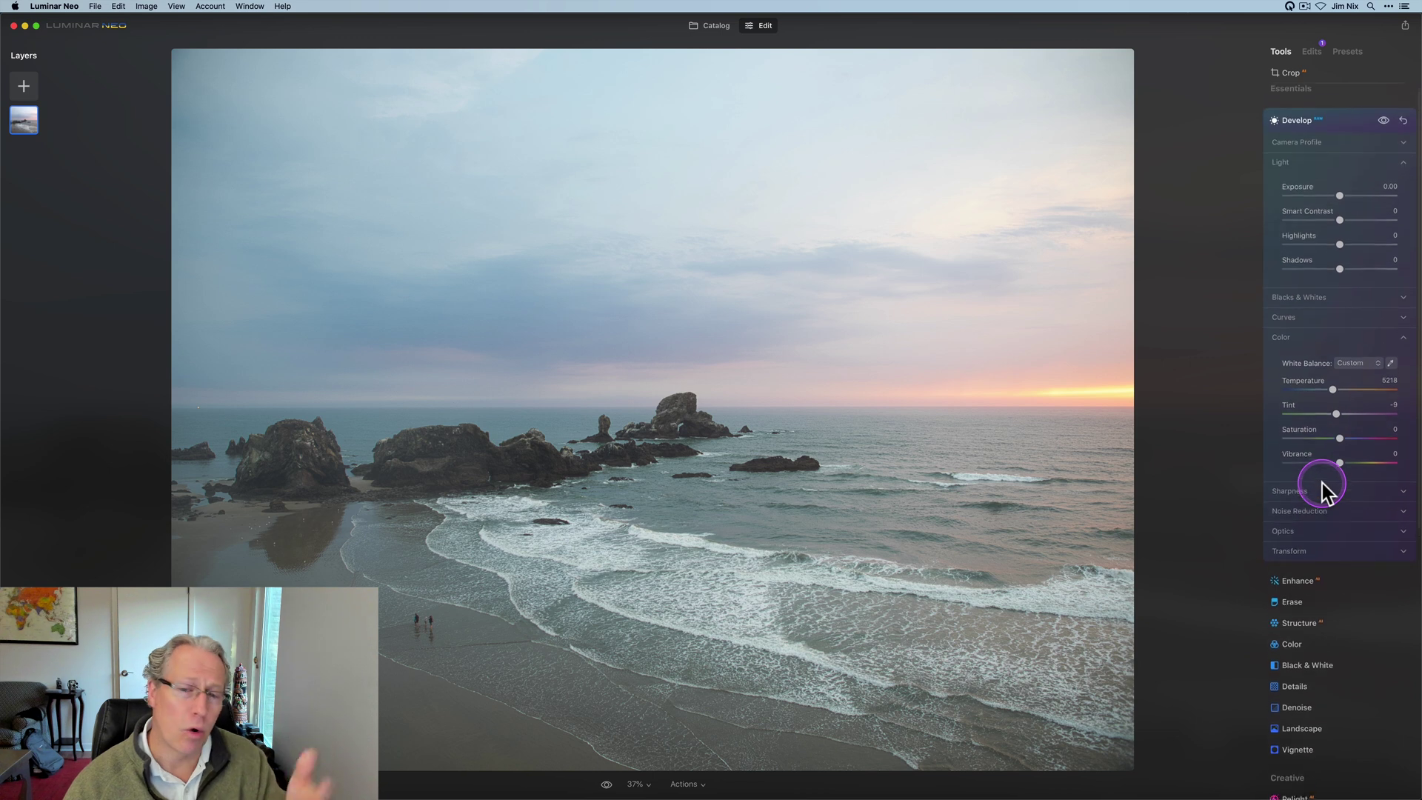